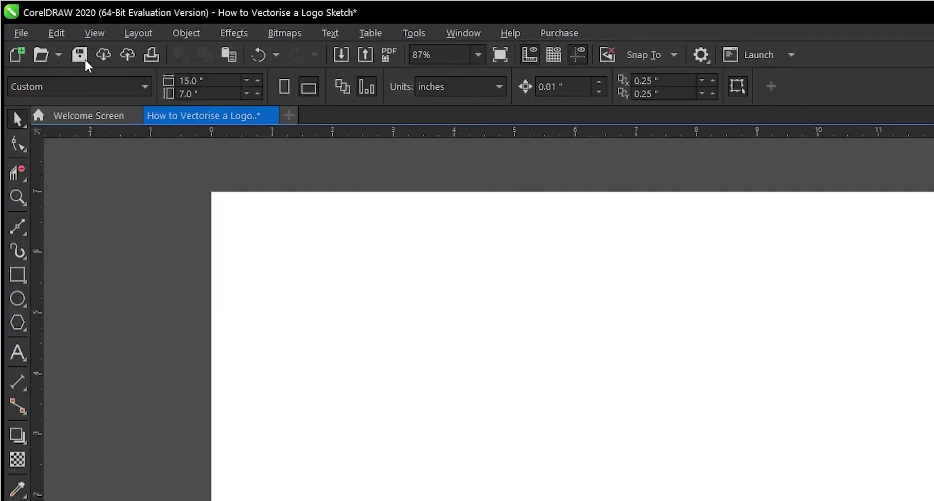
left_click(92, 34)
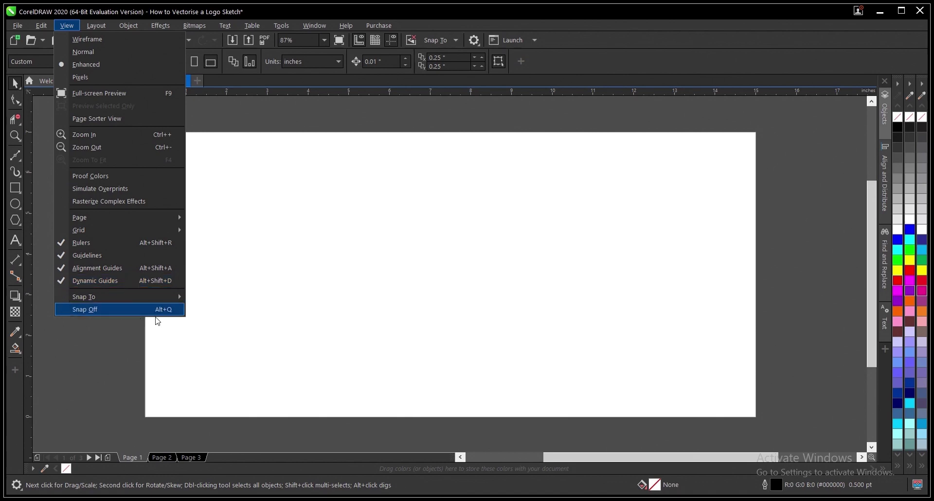
left_click(268, 336)
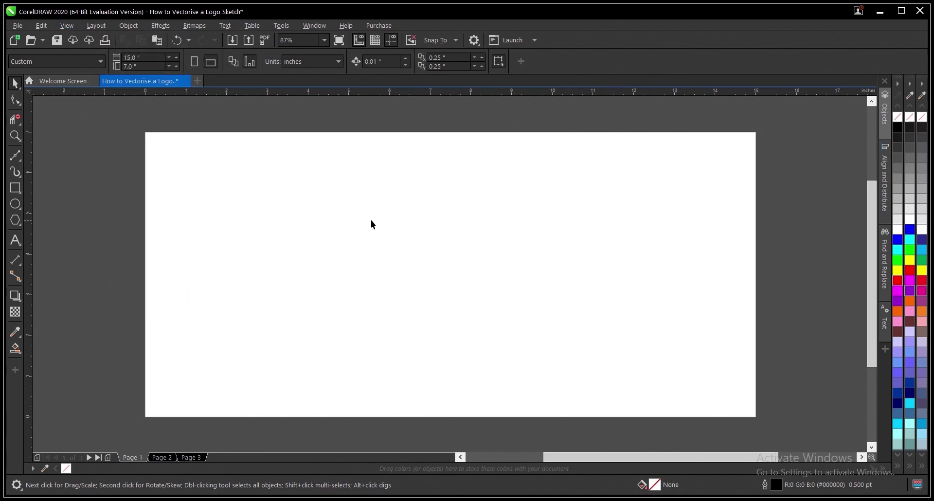
Copy the logo sketch image from Page 2 and paste it onto Page 1
left_click(164, 457)
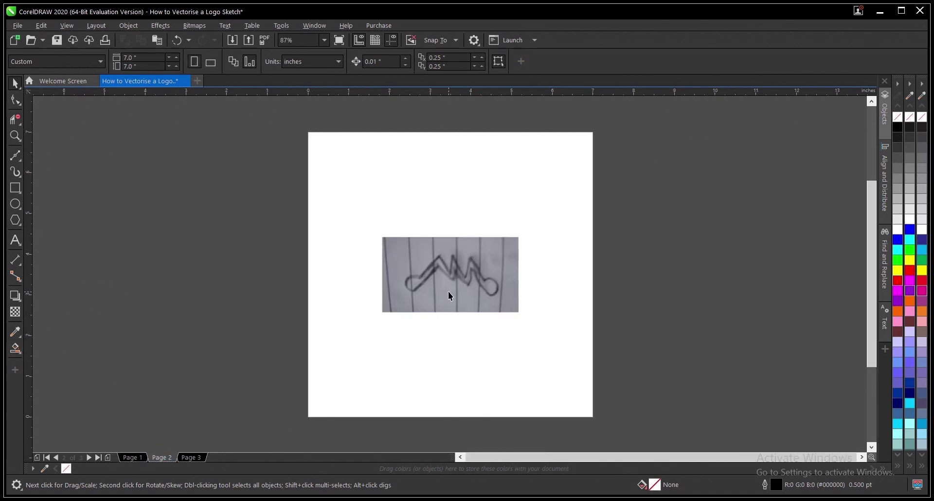
left_click(450, 292)
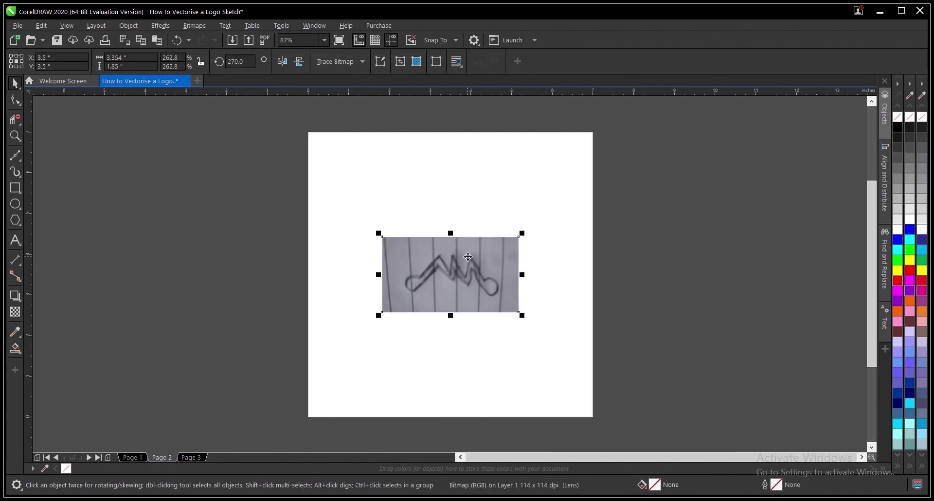
right_click(468, 257)
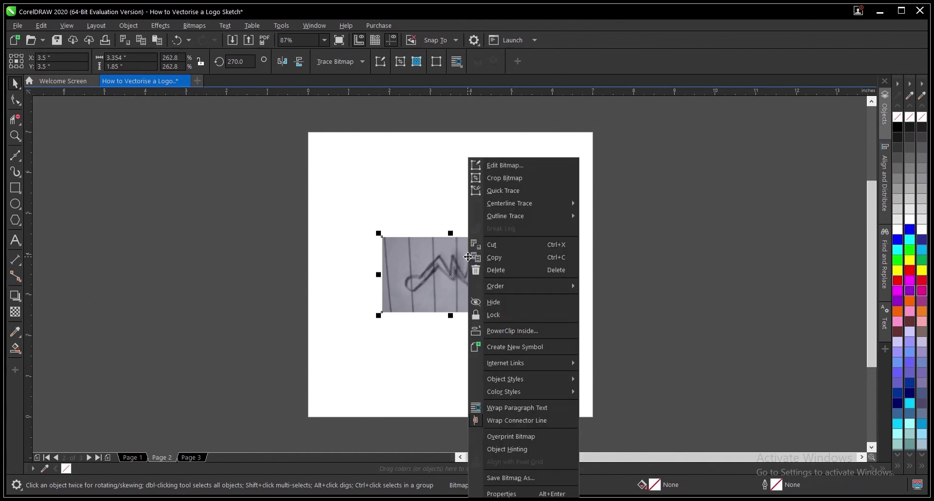
left_click(524, 257)
left_click(359, 313)
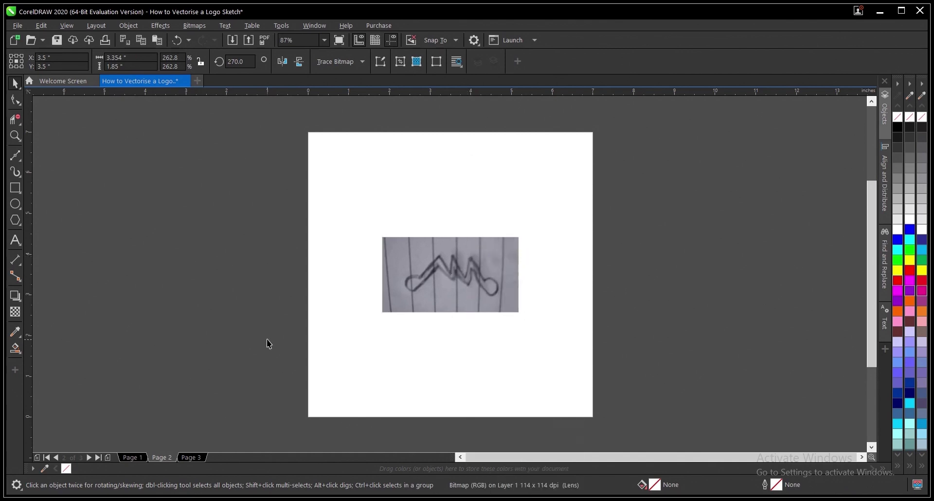
left_click(133, 457)
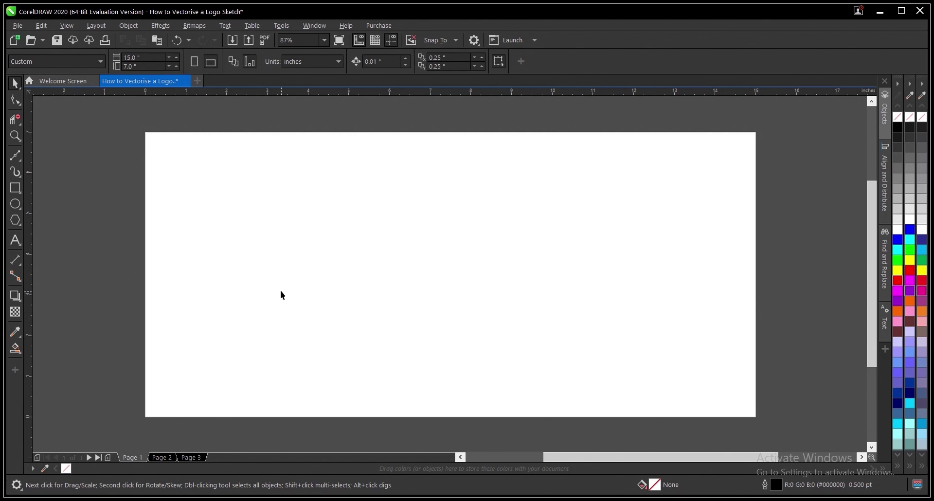
key("ctrl+v")
scroll(450, 273, "down", 1)
left_click(639, 273)
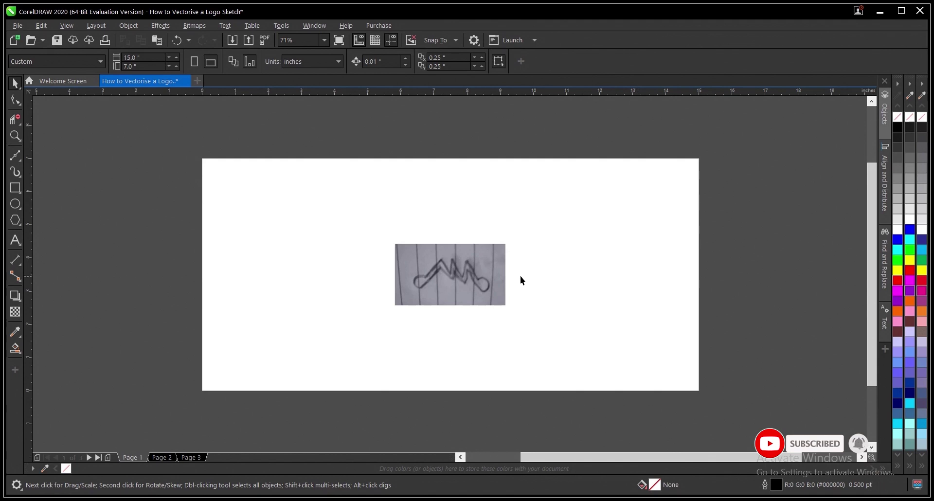
Apply a uniform transparency of 70 to the pasted logo sketch image
scroll(477, 277, "up", 3)
left_click(468, 255)
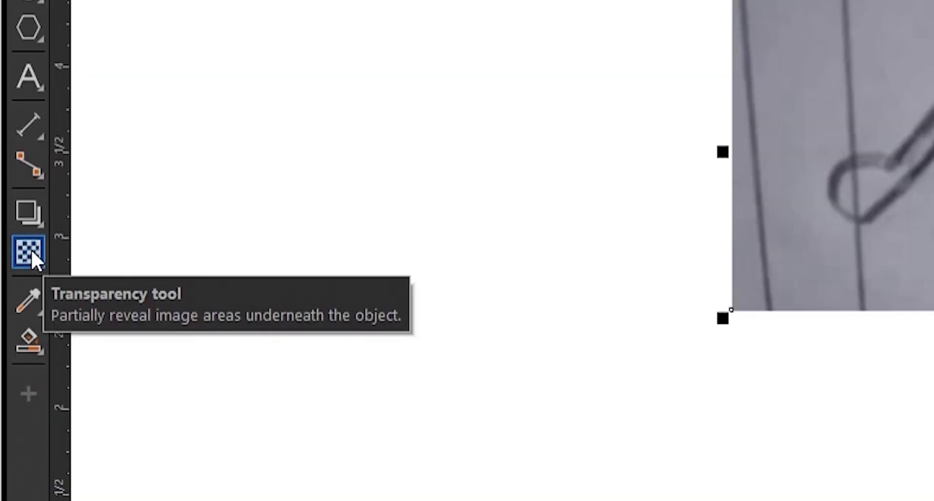
left_click(31, 249)
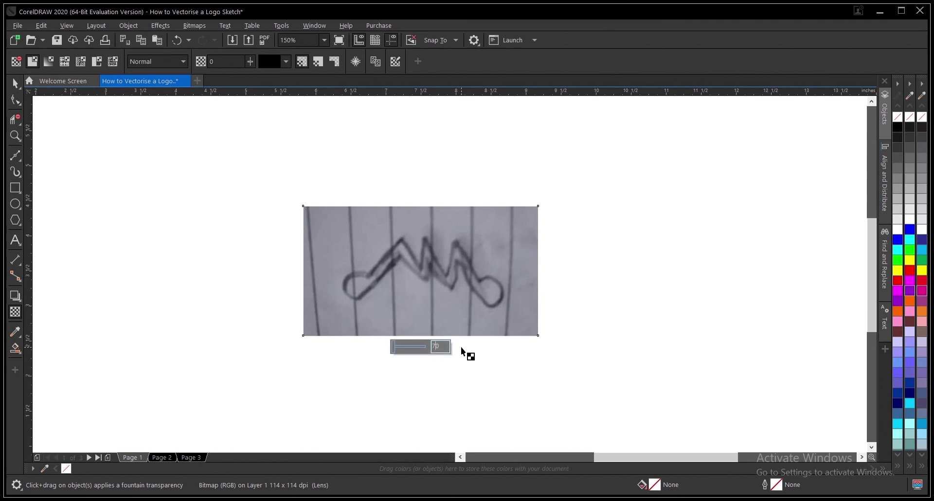
key("Return")
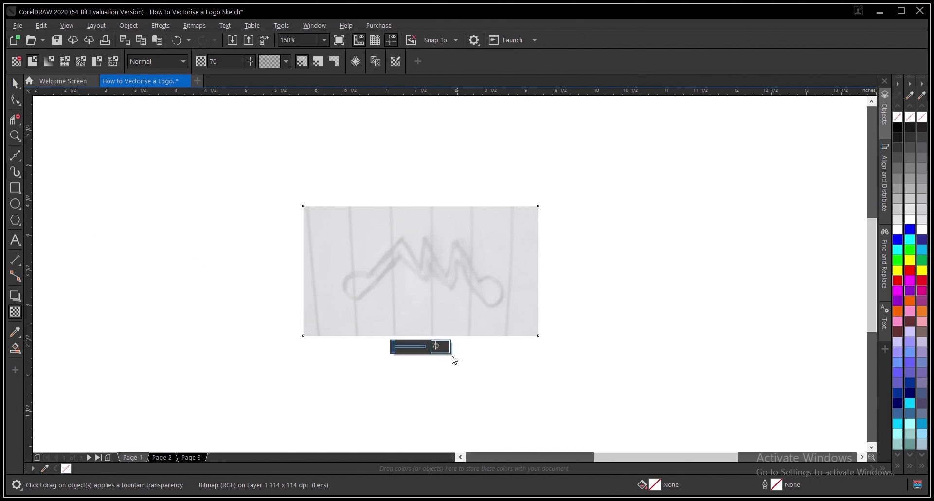
left_click(16, 83)
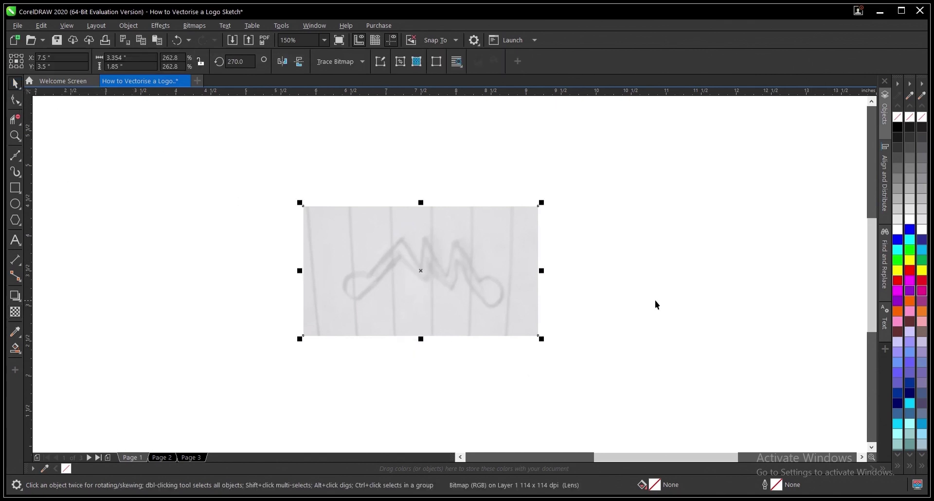
left_click(612, 298)
scroll(463, 276, "down", 2)
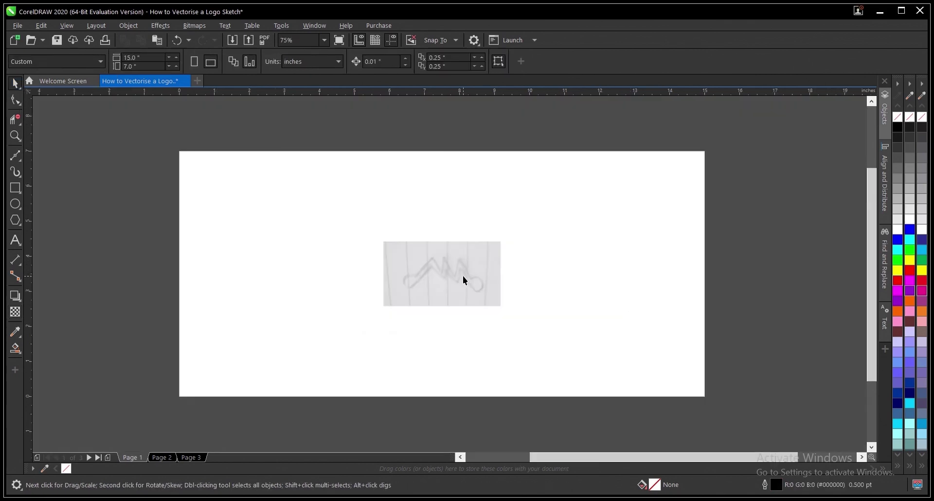
Move the faded sketch image slightly sideways and undo the move
scroll(449, 264, "up", 2)
left_click(495, 286)
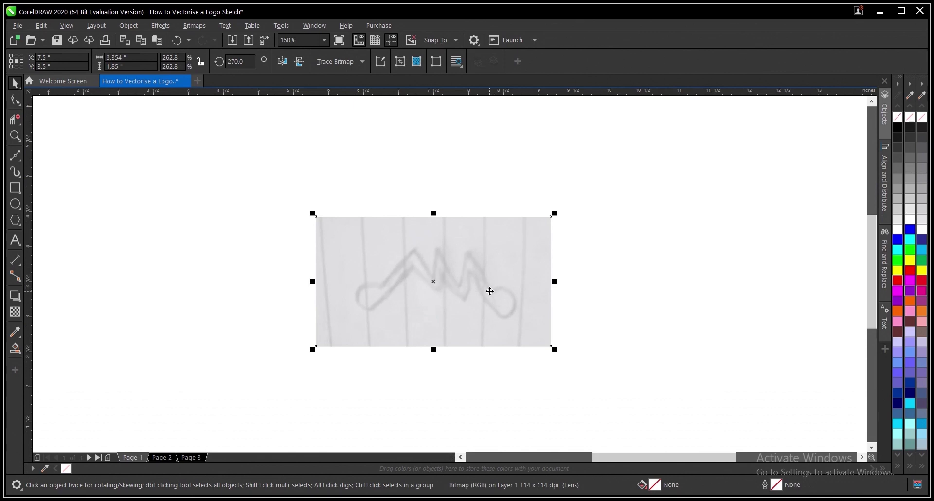
left_click_drag(524, 294, 531, 296)
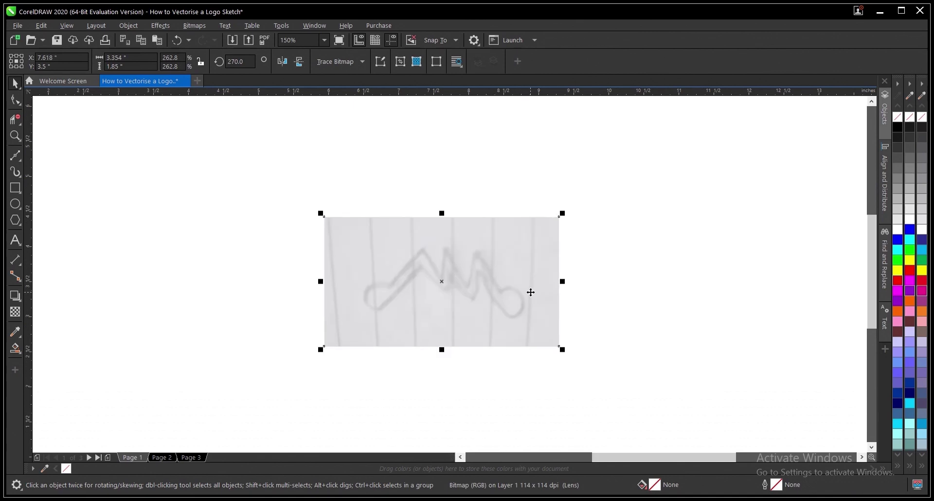
key("ctrl+z")
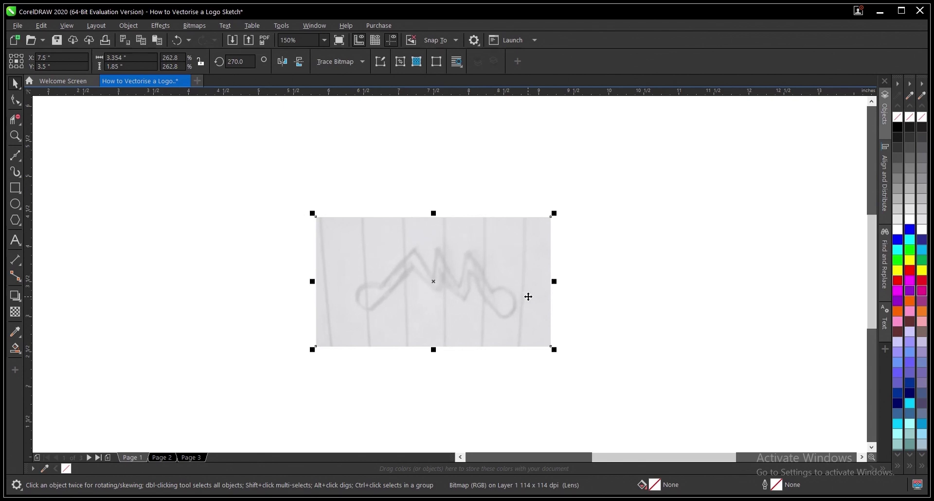
Move the sketch image off the page and center it back on the page
scroll(528, 297, "down", 2)
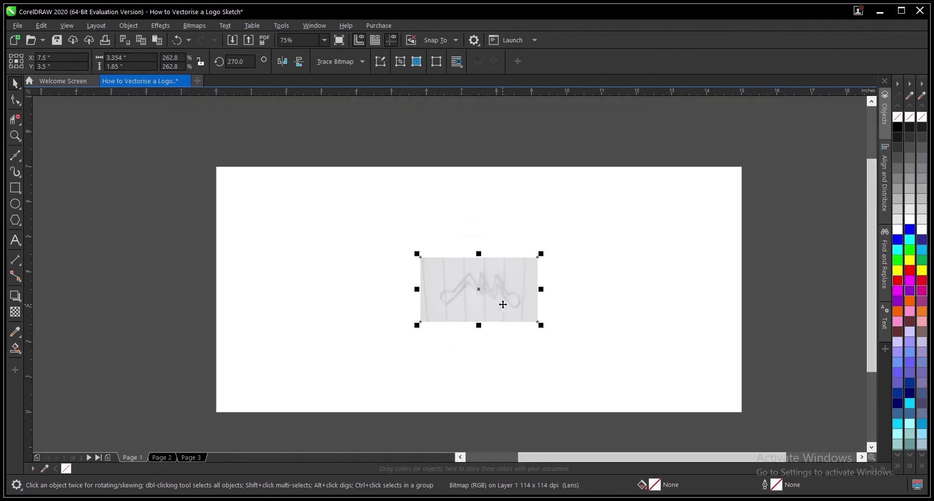
scroll(503, 304, "down", 2)
mouse_move(501, 302)
left_mouse_down()
mouse_move(496, 294)
mouse_move(694, 232)
mouse_move(687, 237)
left_mouse_up()
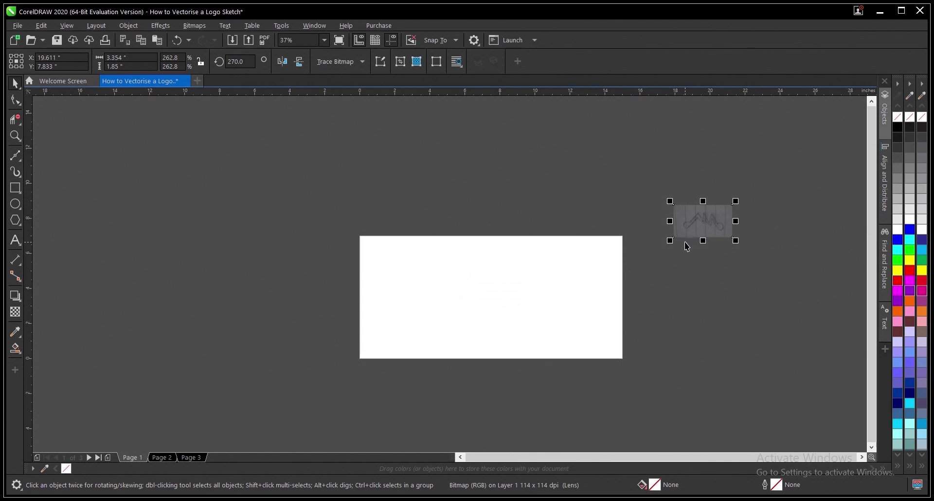
key("p")
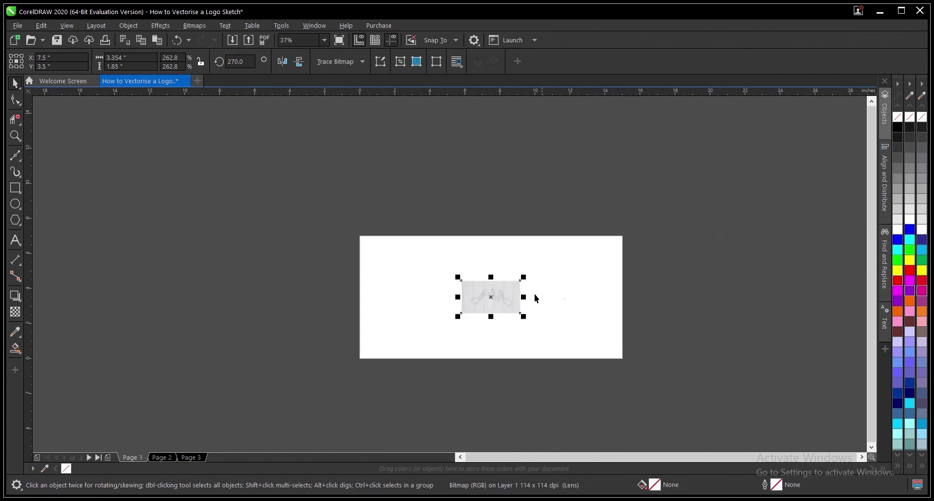
scroll(535, 294, "up", 4)
key("Escape")
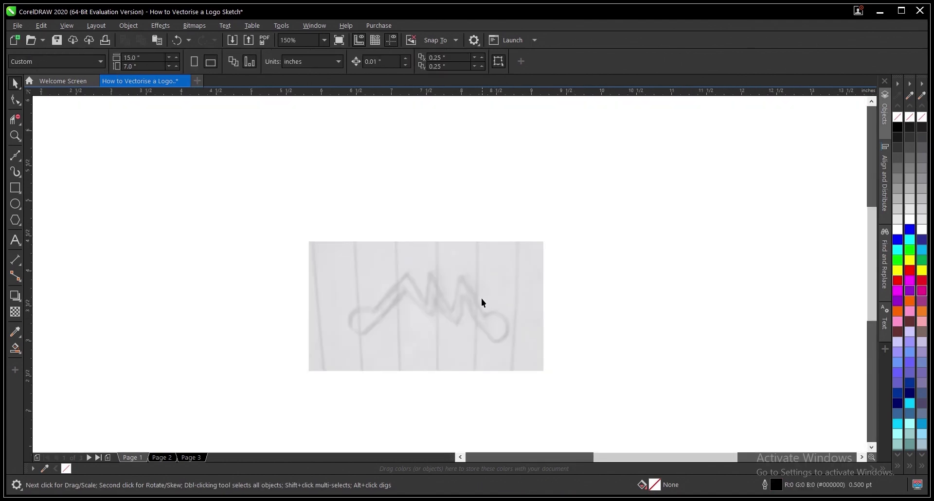
Lock the sketch image in place and undo the lock
left_click(437, 286)
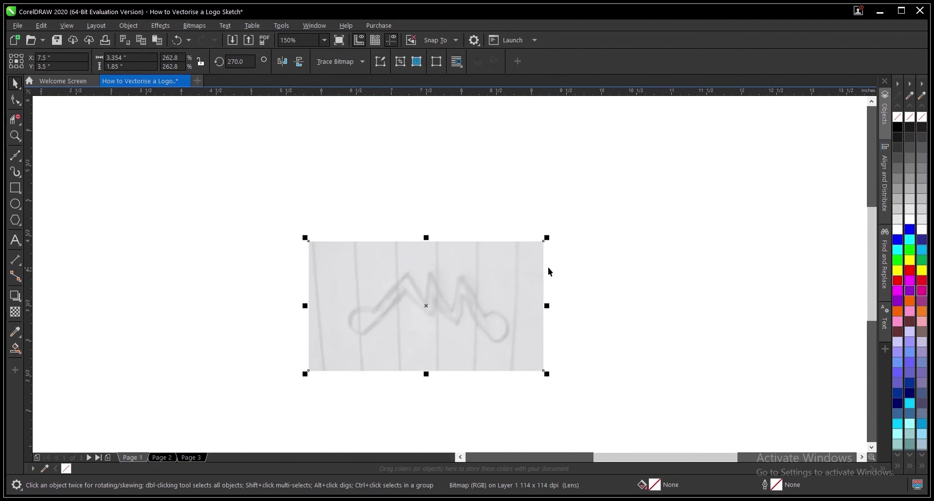
right_click(530, 259)
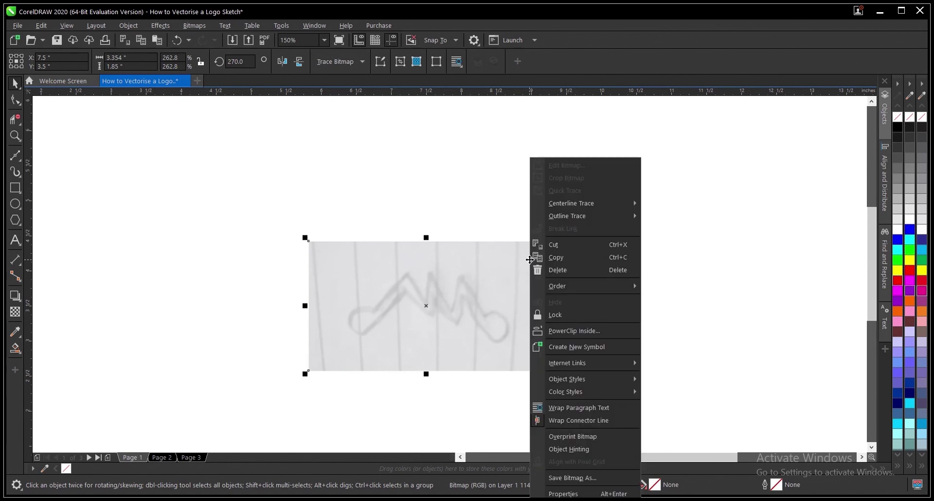
left_click(568, 316)
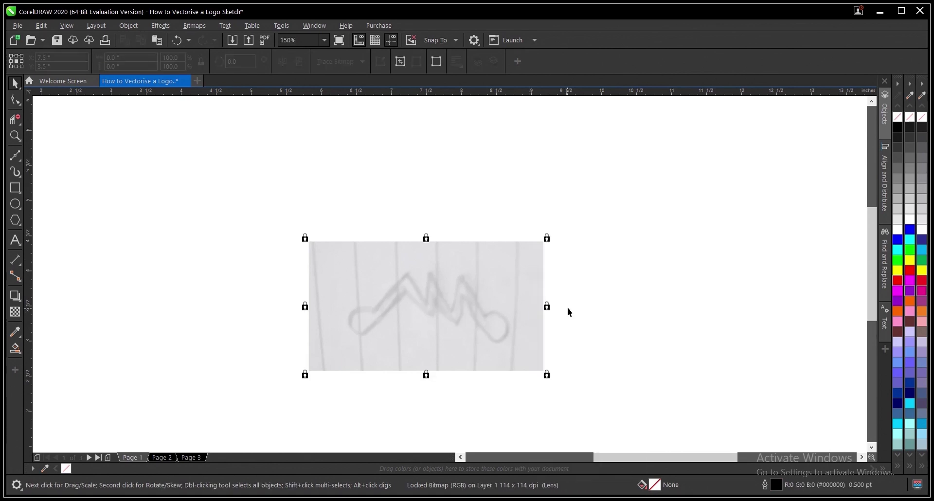
key("ctrl+z")
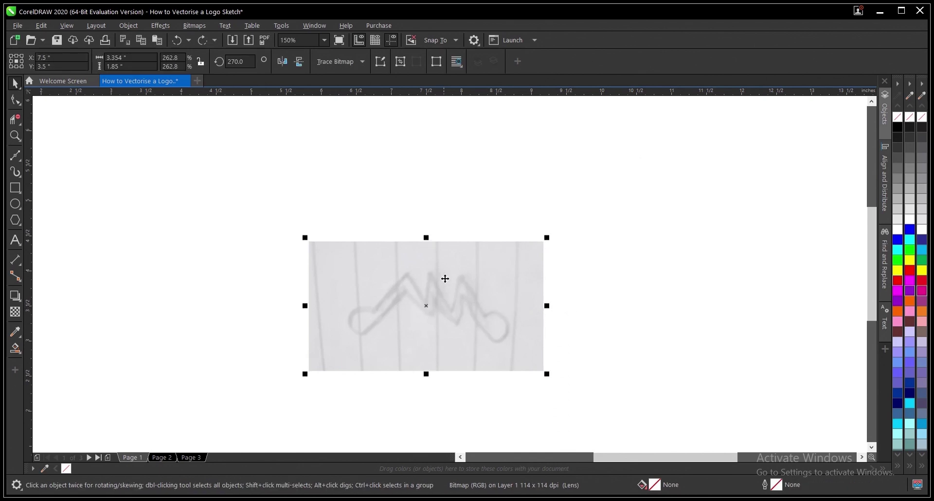
Lock the faded sketch image in place as a tracing background
left_click(130, 25)
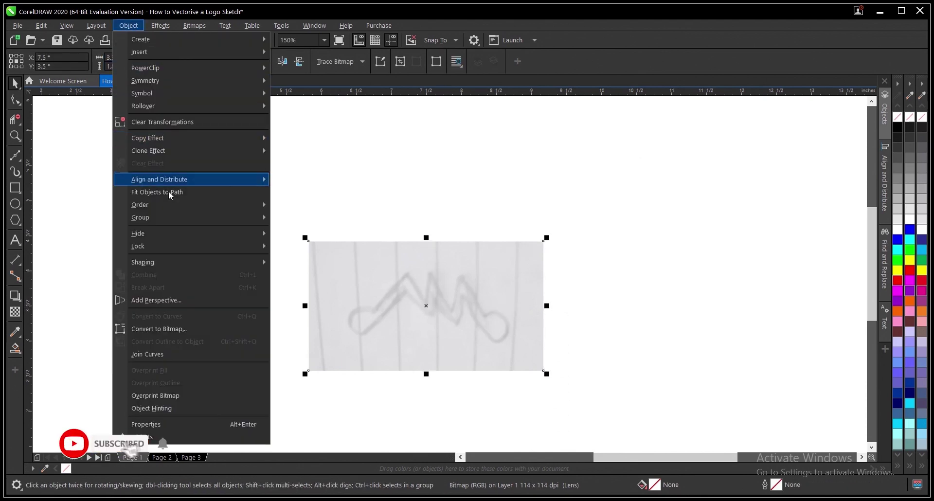
mouse_move(165, 246)
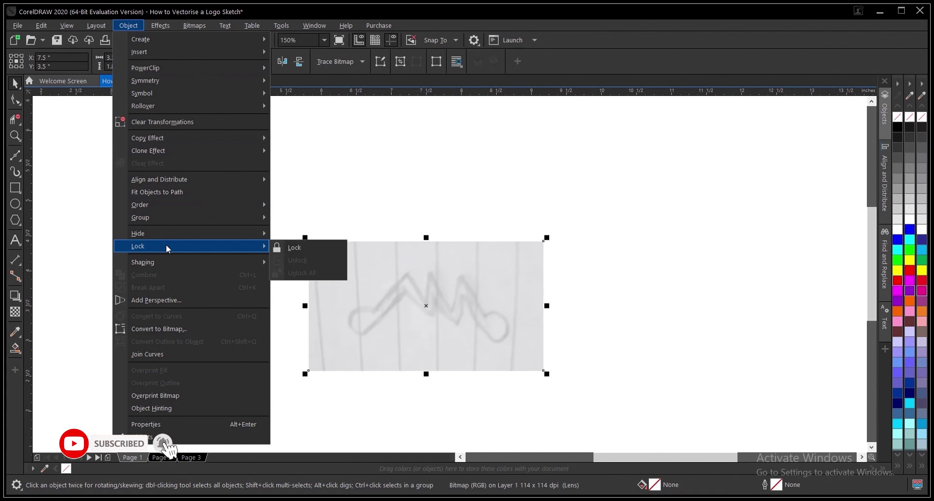
left_click(320, 245)
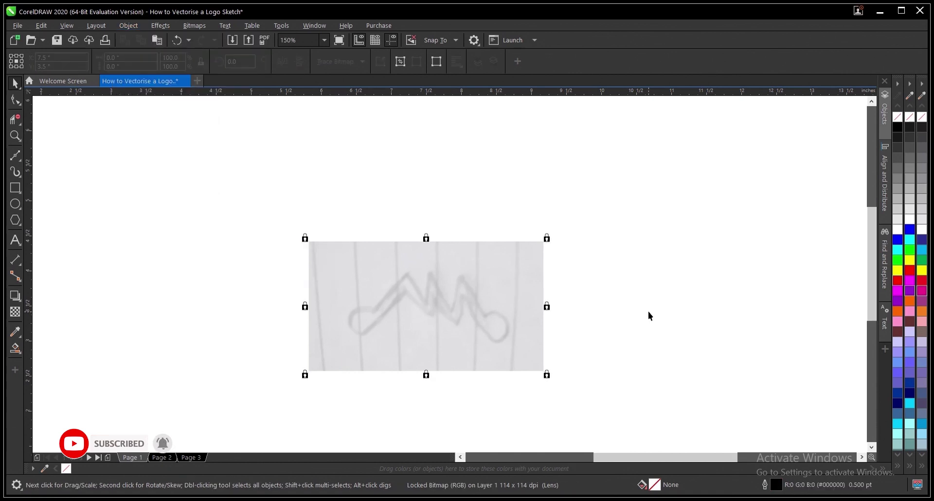
left_click(648, 312)
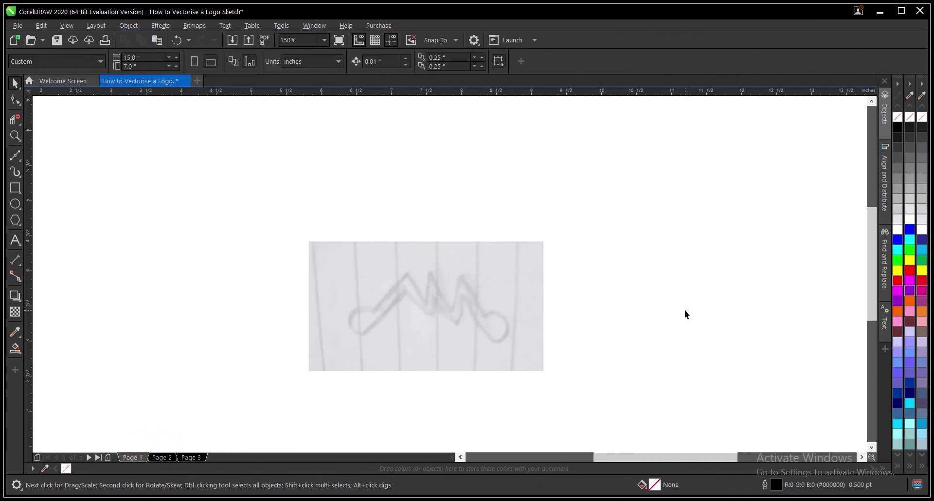
Draw a straight horizontal Bézier baseline from the bottom of the sketch's left loop to just past its right loop
left_click(16, 155)
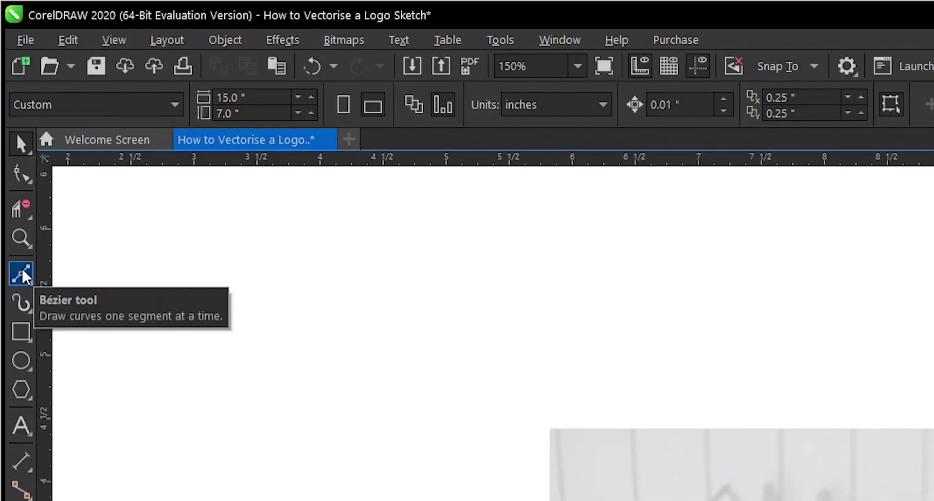
left_click(23, 276)
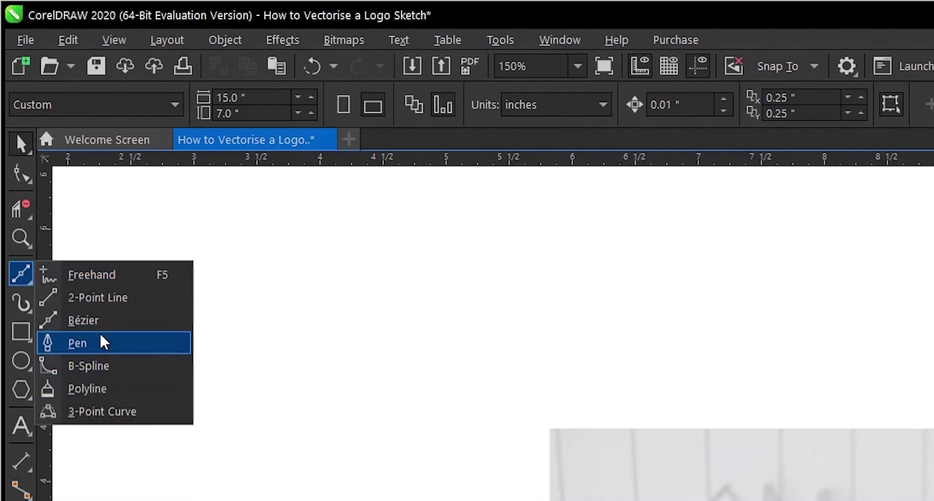
left_click(109, 321)
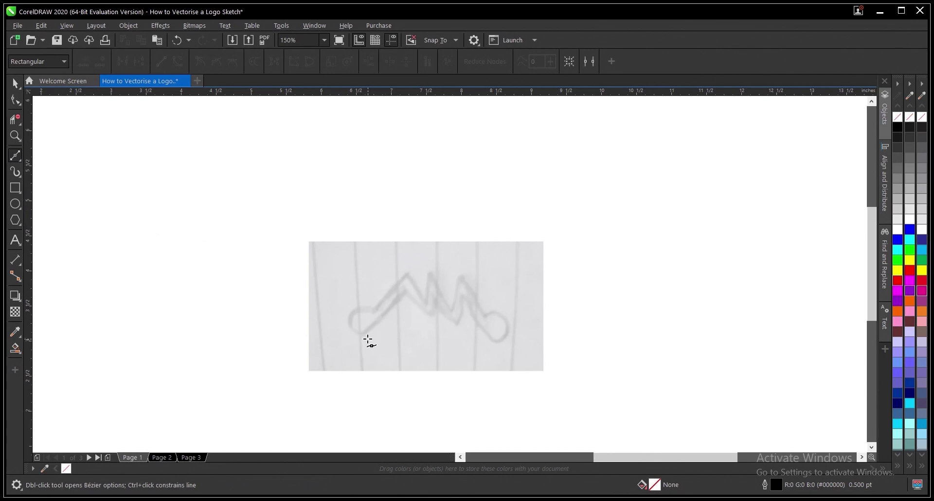
scroll(402, 330, "up", 2)
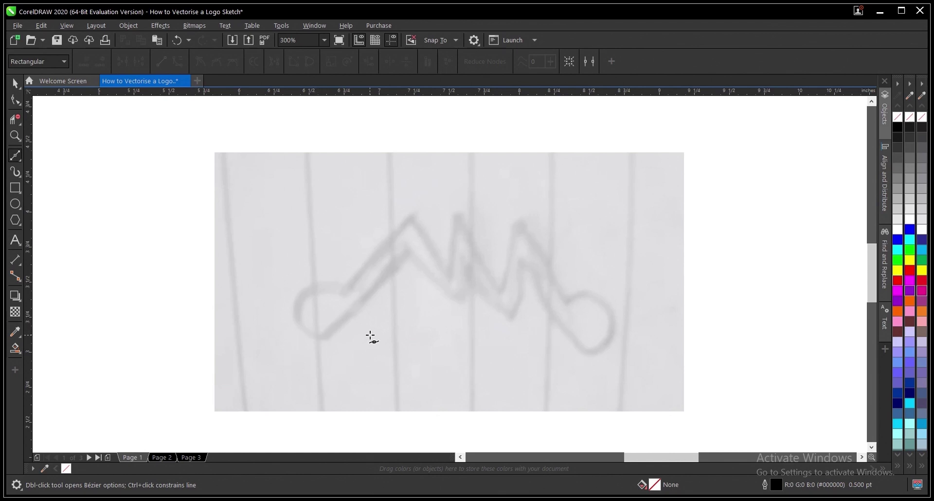
left_click_drag(322, 338, 647, 337)
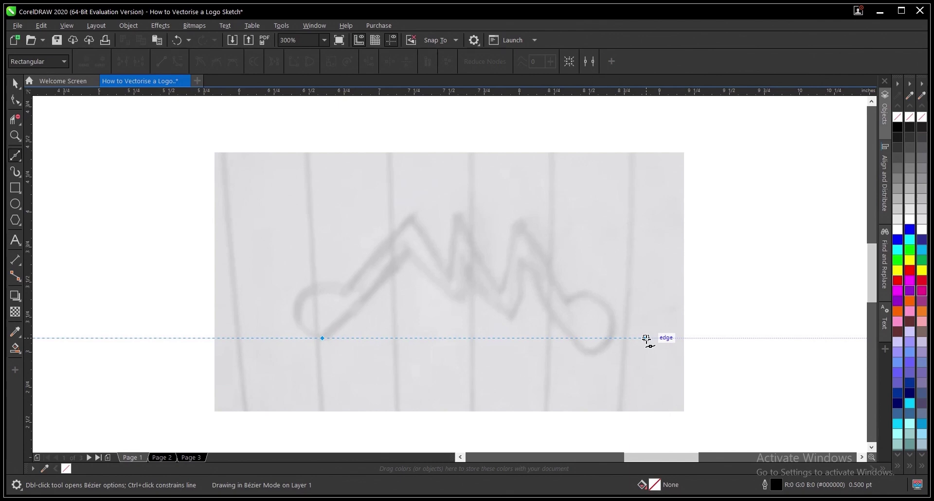
left_click_drag(647, 338, 593, 338)
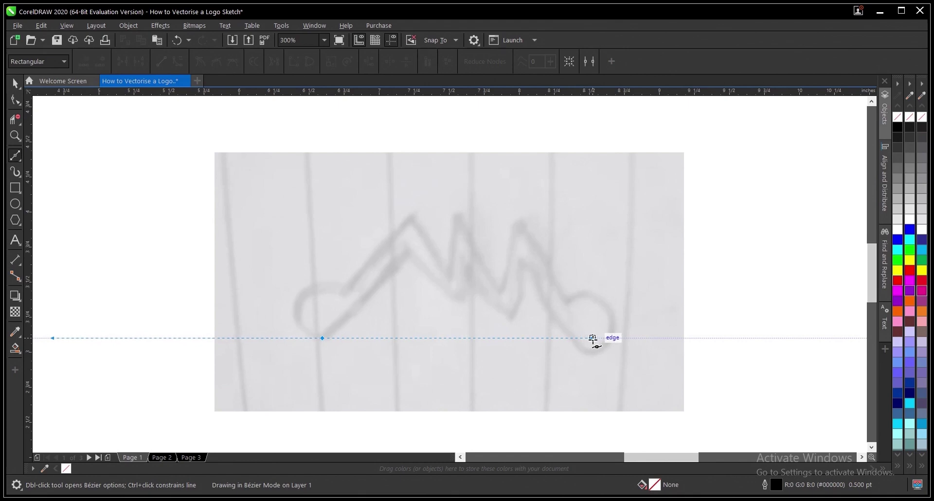
left_click_drag(593, 338, 598, 339)
left_click_drag(598, 338, 635, 337)
left_click(635, 337)
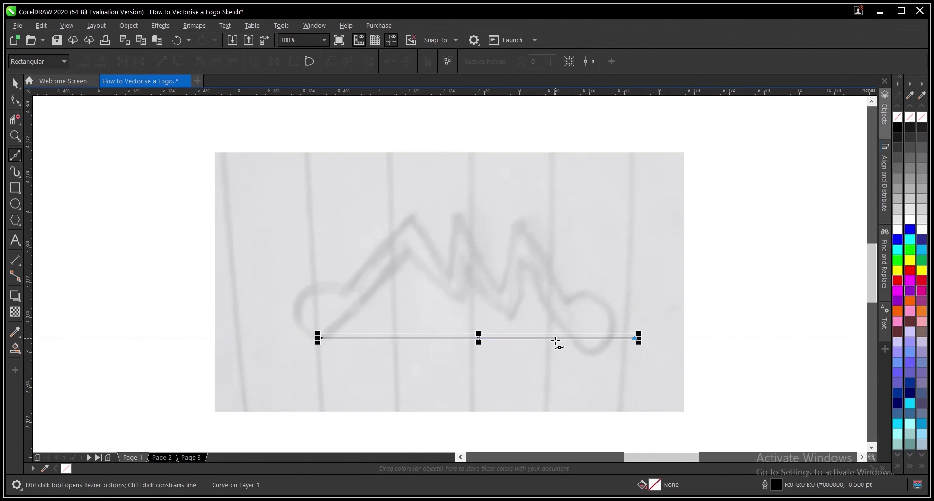
Stretch the baseline symmetrically about its center to about 3.54 inches long so it extends well beyond both loops
key("space")
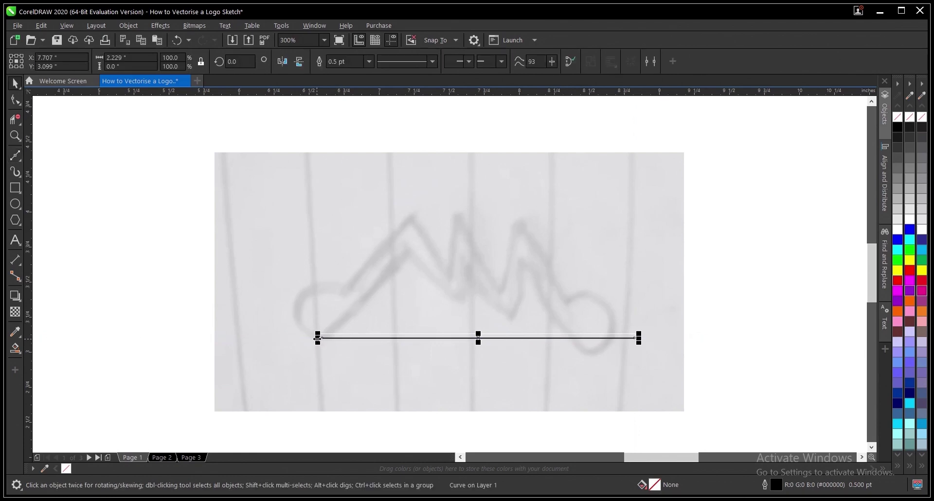
scroll(314, 341, "up", 2)
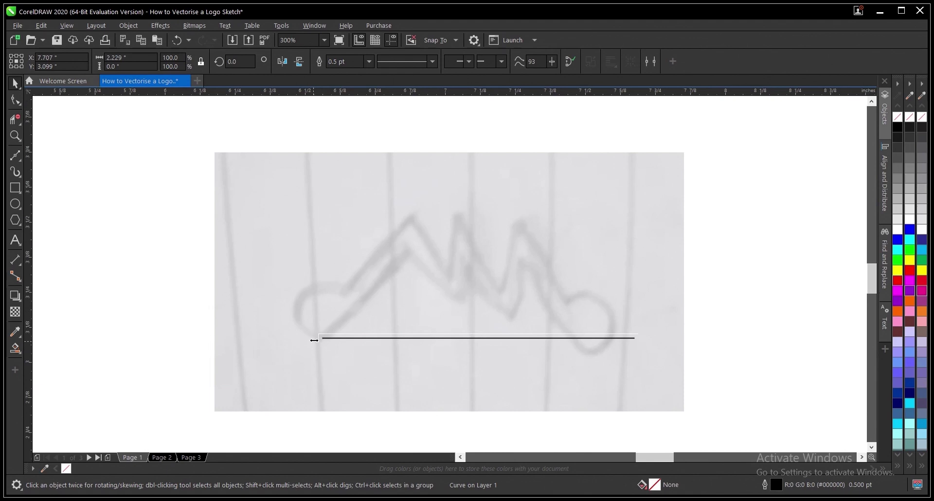
scroll(317, 336, "down", 2)
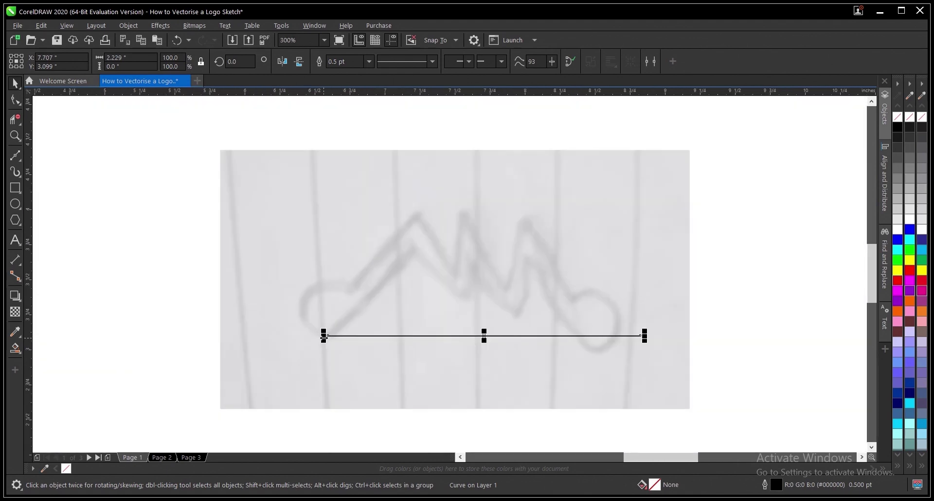
left_click_drag(324, 336, 232, 336)
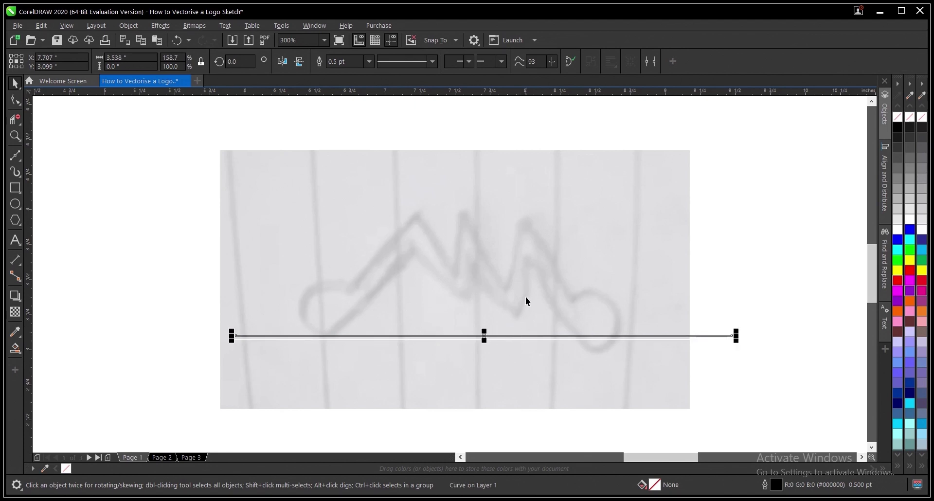
key("Escape")
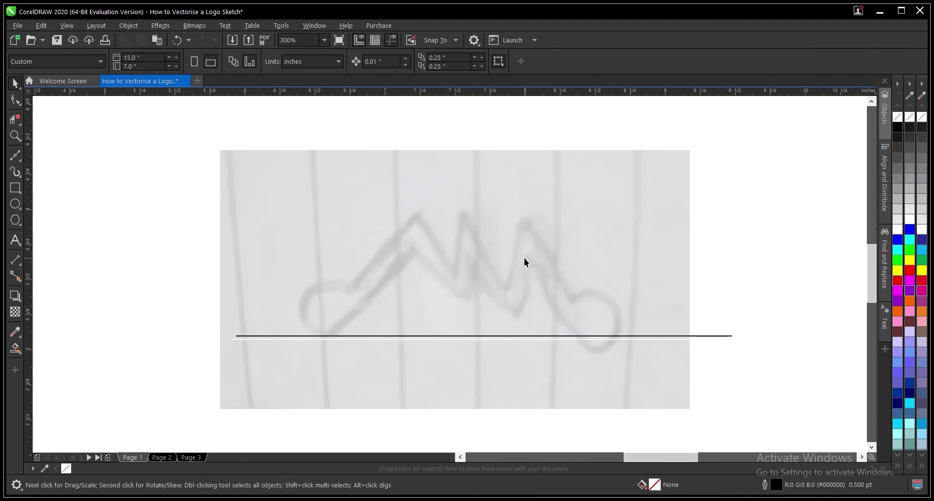
Unlock the sketch image and center the baseline horizontally on it
right_click(525, 257)
left_click(555, 295)
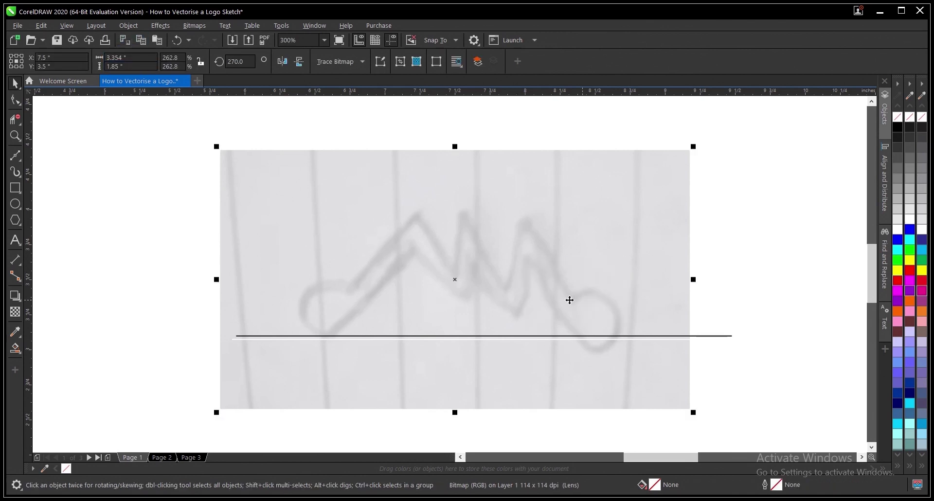
left_click(738, 305)
left_click(727, 336)
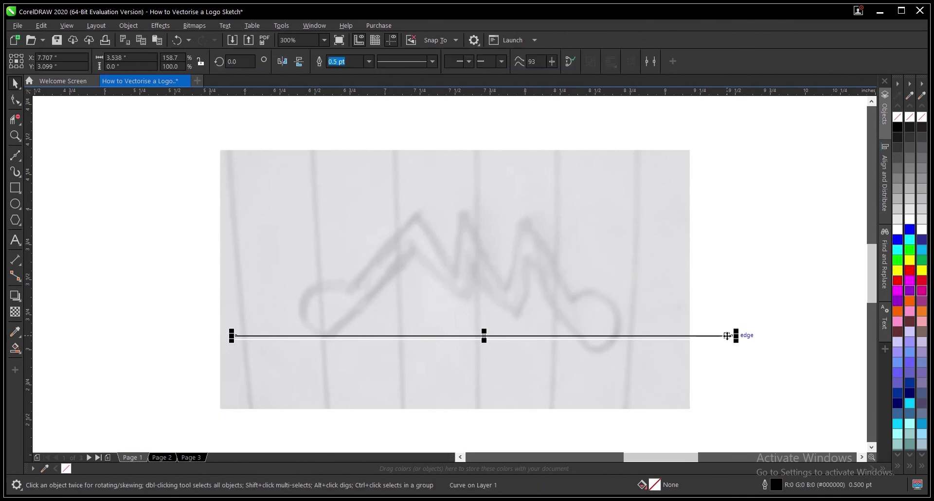
left_click(501, 225, "shift")
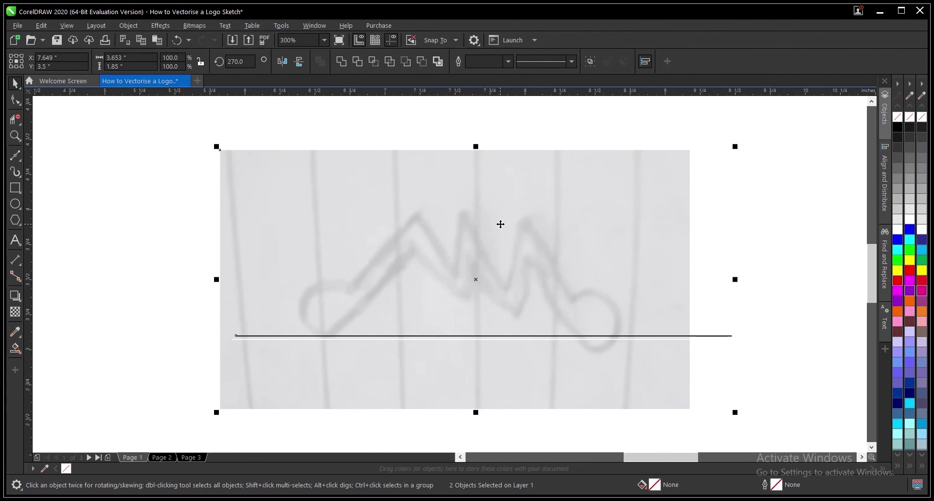
key("c")
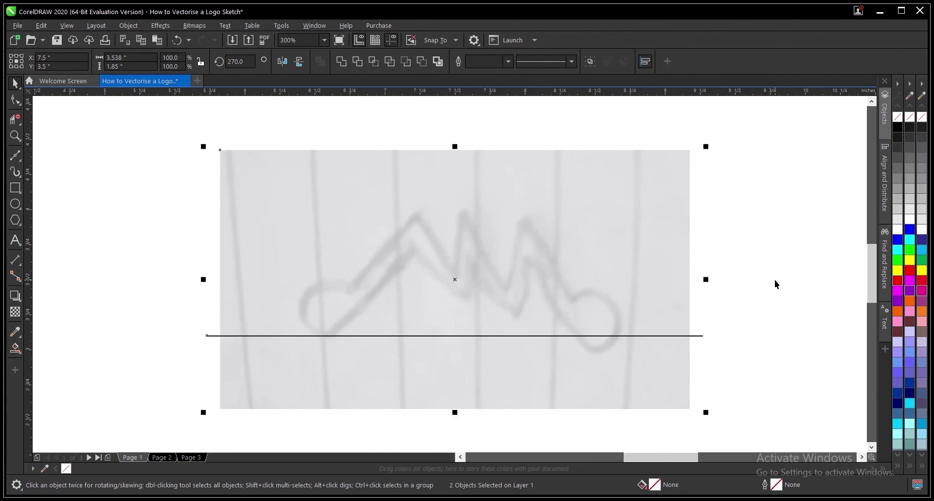
left_click(736, 299)
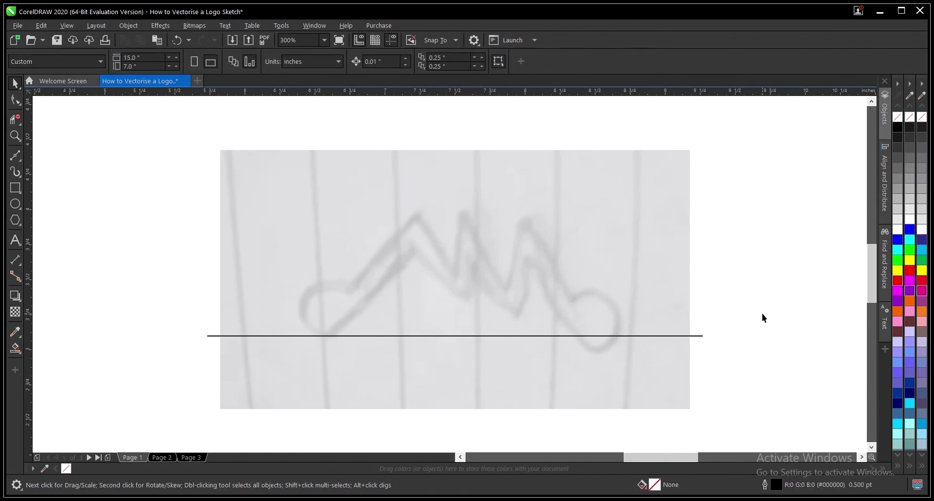
Lock the sketch image again beneath the centered baseline
left_click(506, 226)
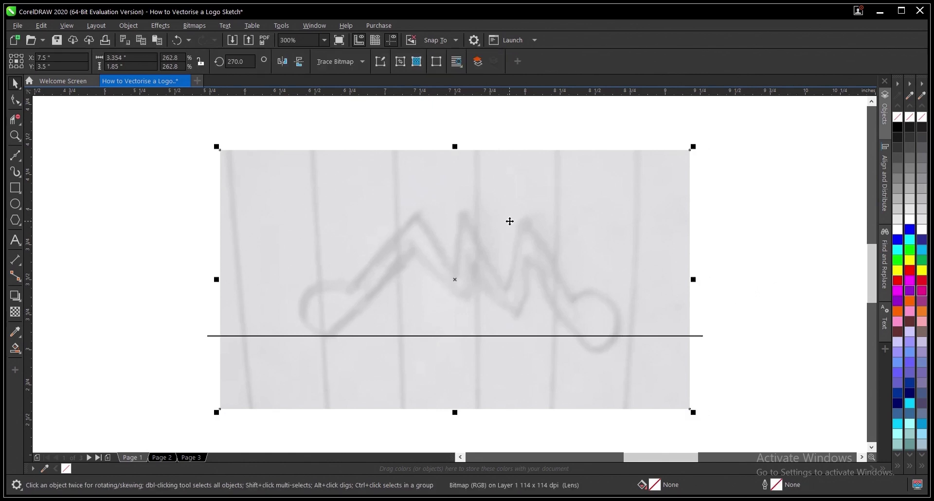
right_click(507, 220)
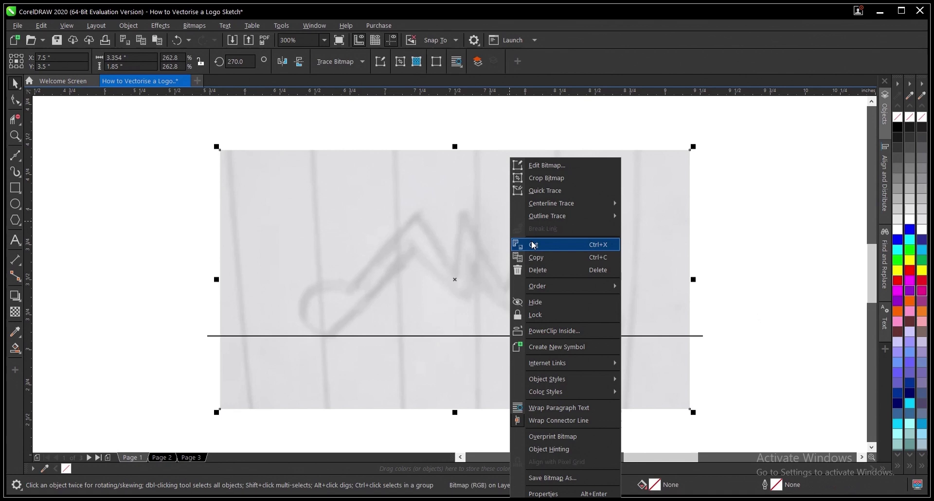
left_click(542, 314)
left_click(735, 300)
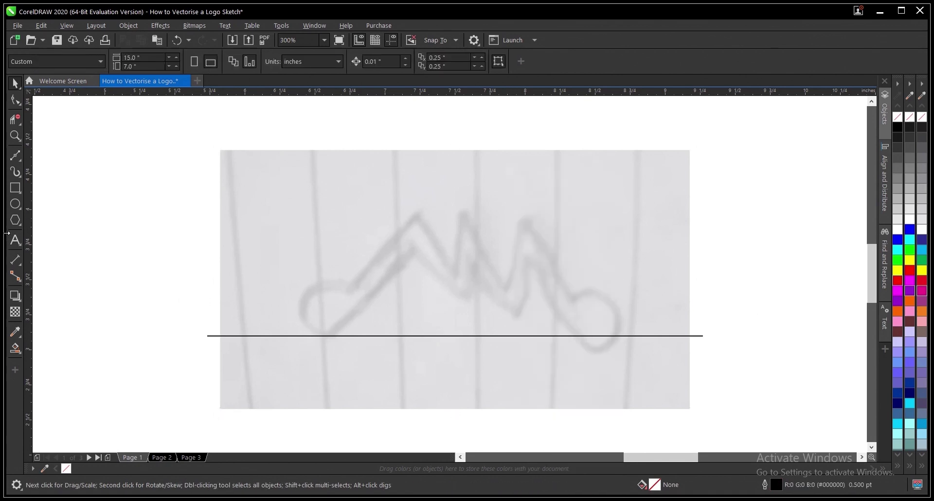
Draw a circle over the sketch's left loop, sized to about 0.44 inch in diameter and resting on the baseline
left_click(15, 205)
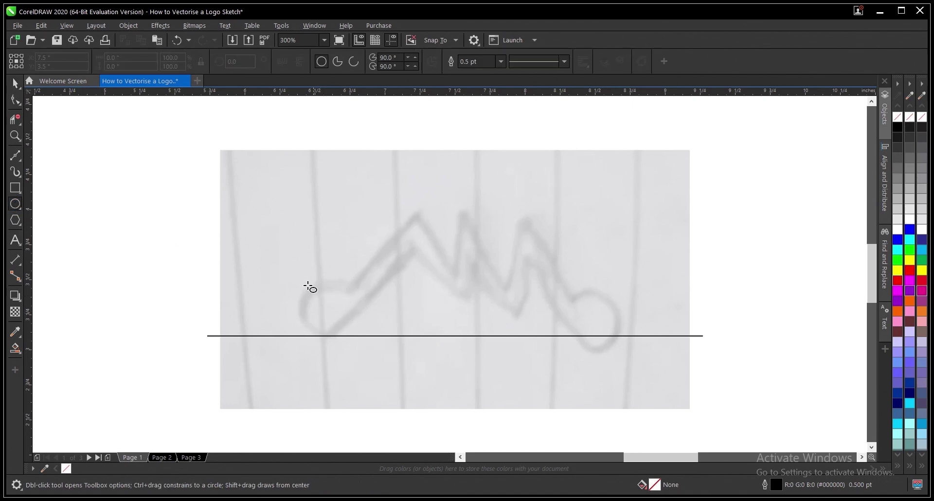
left_click_drag(325, 281, 381, 327)
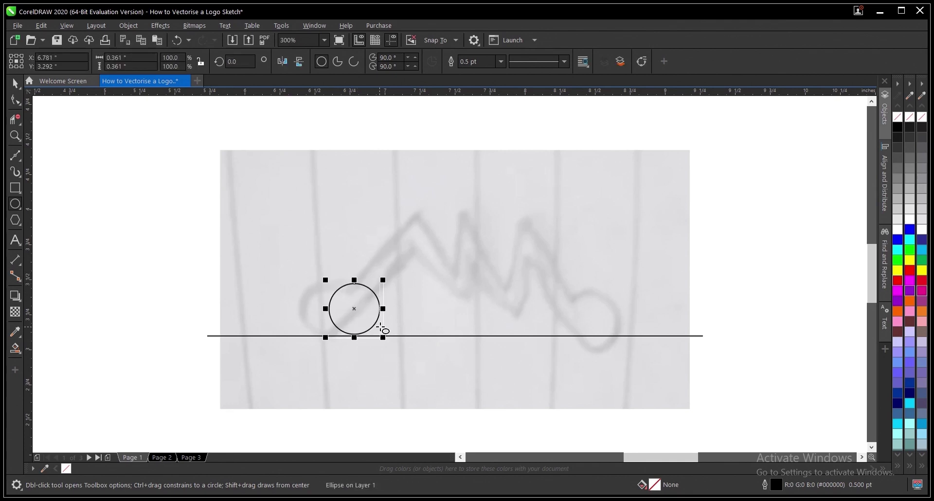
key("ctrl+z")
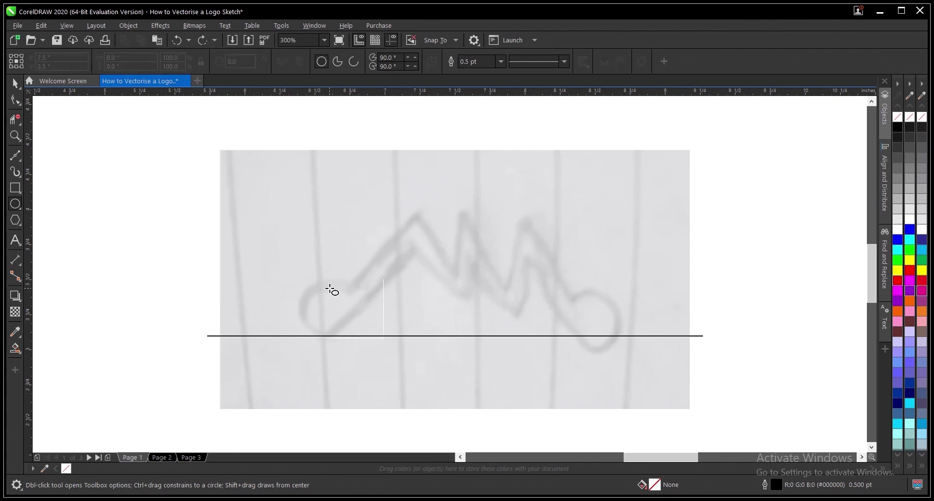
mouse_move(332, 290)
left_mouse_down()
mouse_move(367, 328)
mouse_move(353, 311)
left_mouse_up()
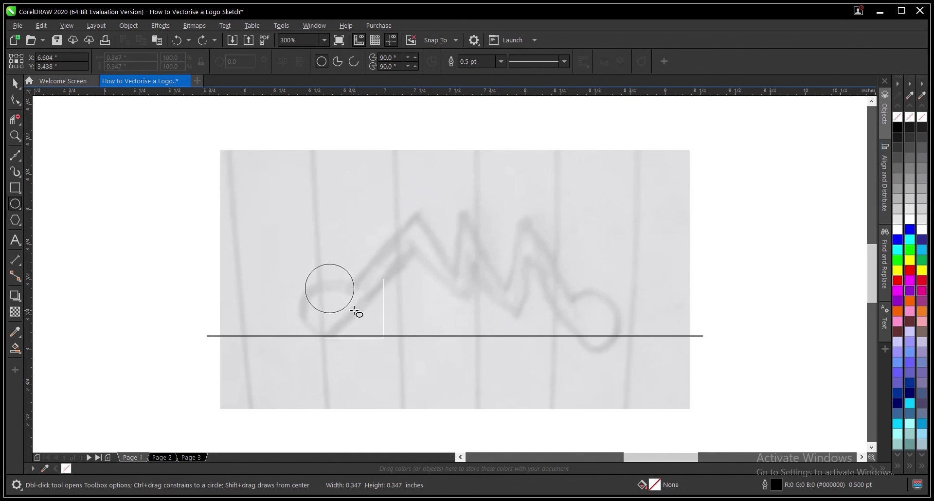
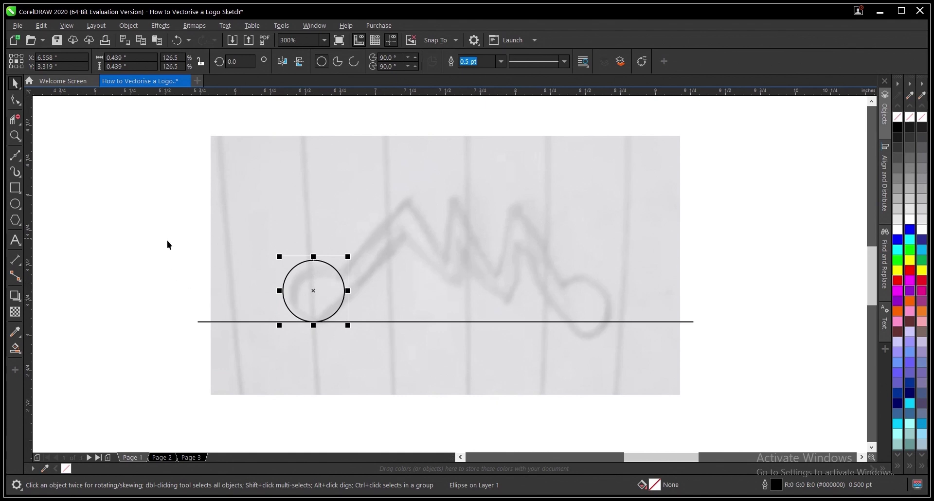
Set the outline width of both the circle and the baseline to Hairline
left_click(502, 65)
left_click(494, 82)
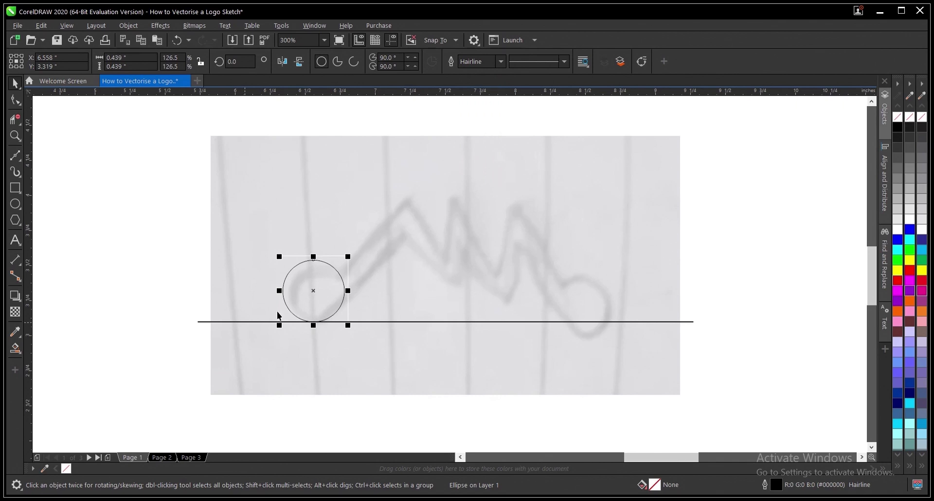
left_click_drag(160, 303, 701, 349)
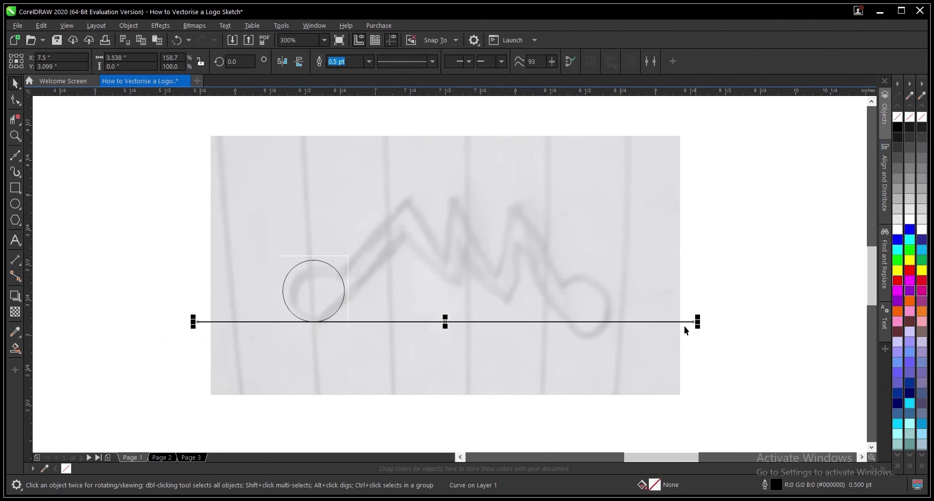
left_click(369, 61)
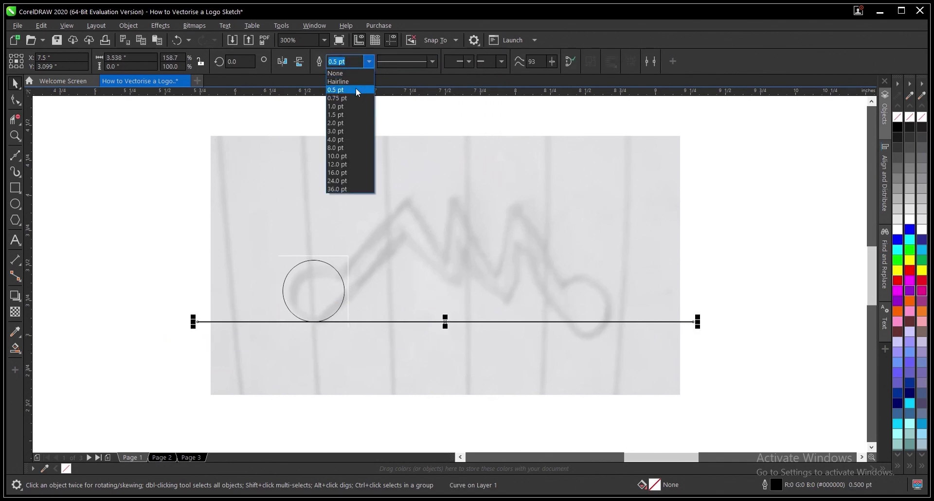
left_click(358, 90)
Enlarge the circle over the left loop to about 0.48 inch in diameter, keeping it seated on the baseline
left_click_drag(122, 236, 385, 359)
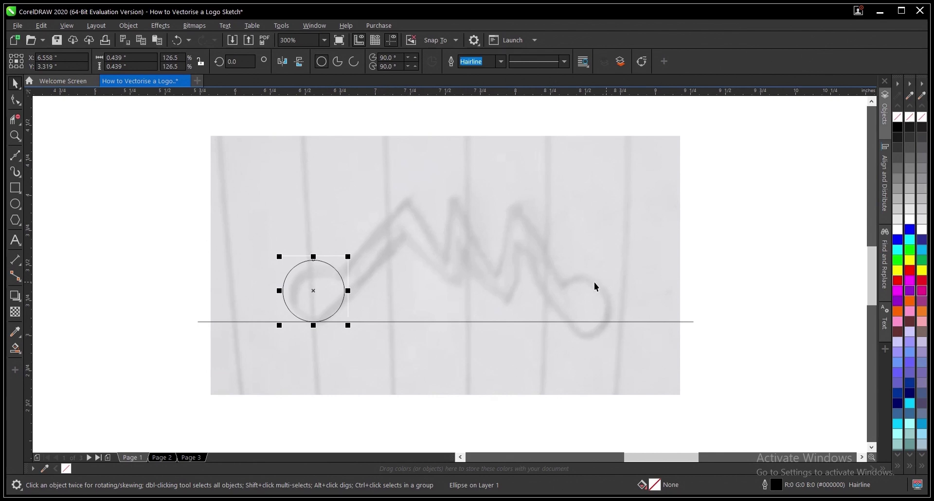
left_click_drag(273, 254, 271, 251)
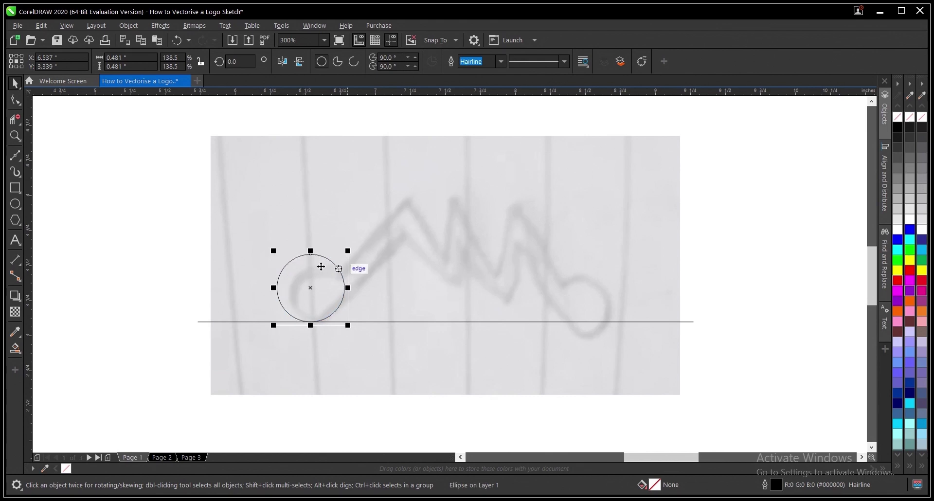
left_click(453, 371)
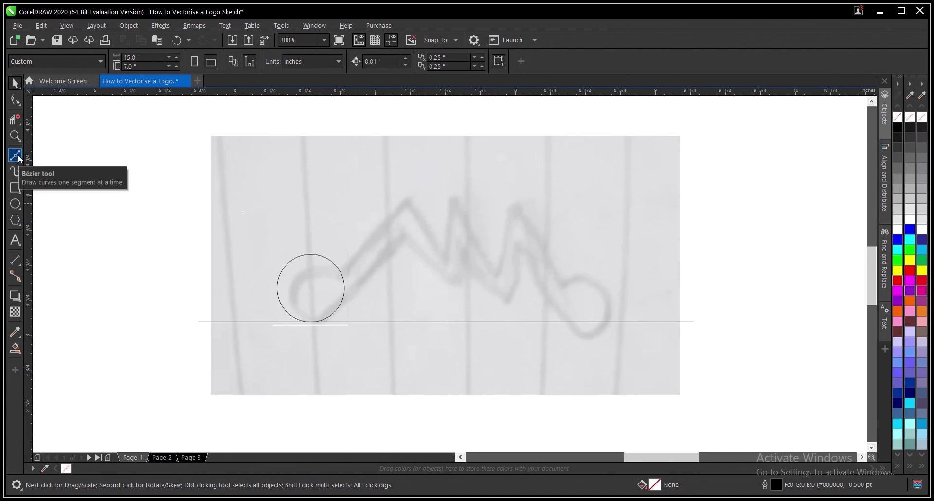
Draw a straight 45-degree Bézier line from inside the circle up along the sketch's first slope, extending past its peak
scroll(331, 293, "up", 2)
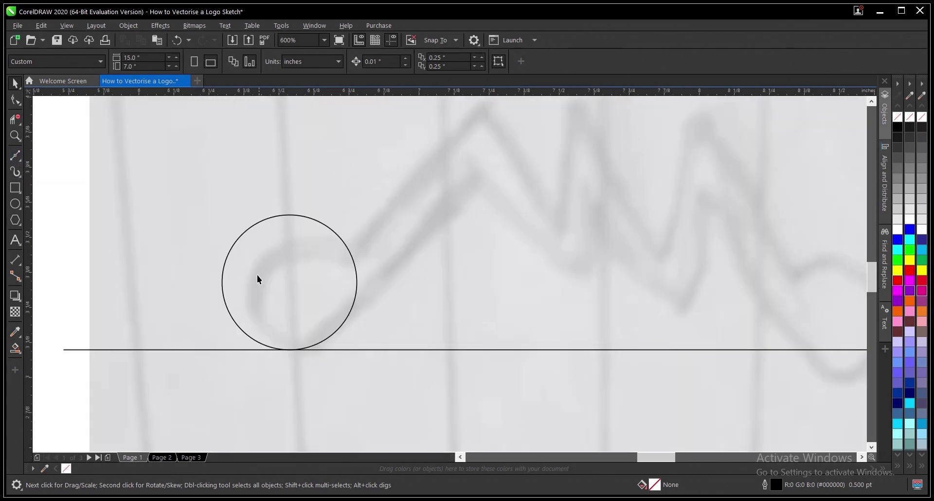
scroll(321, 360, "down", 2)
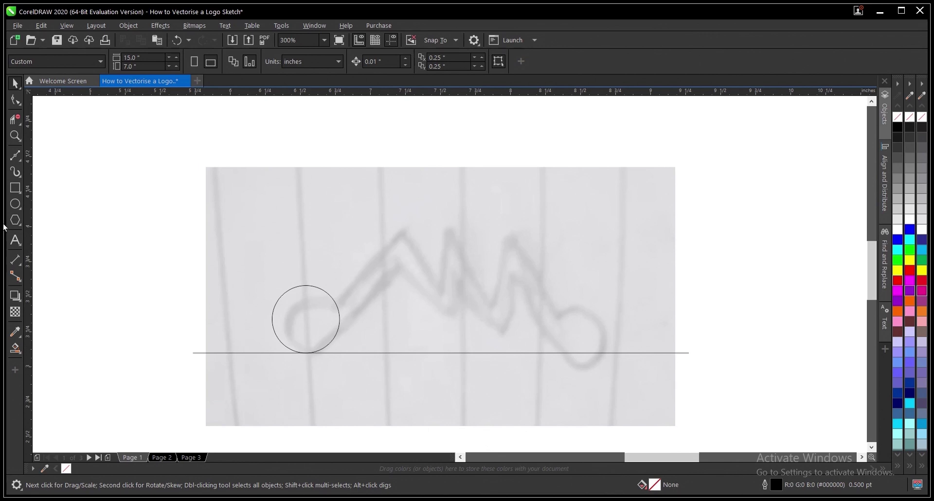
left_click(15, 155)
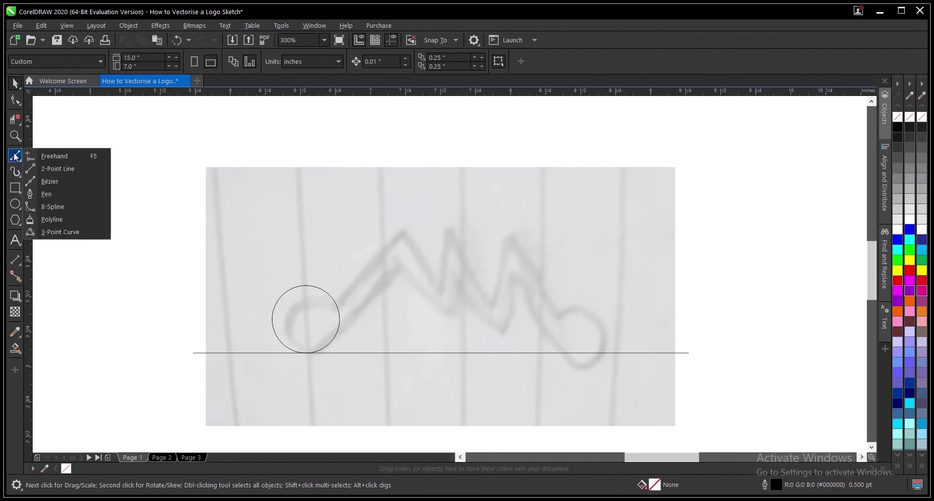
left_click(53, 183)
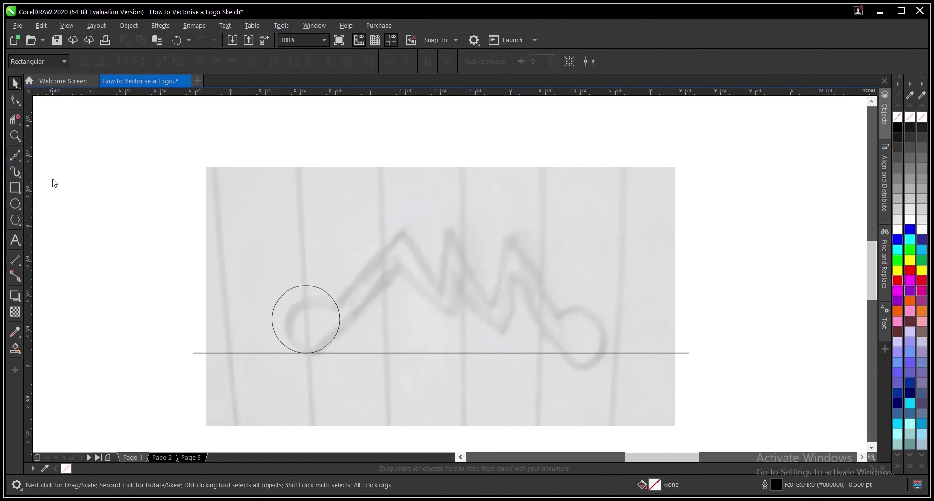
left_click(19, 157)
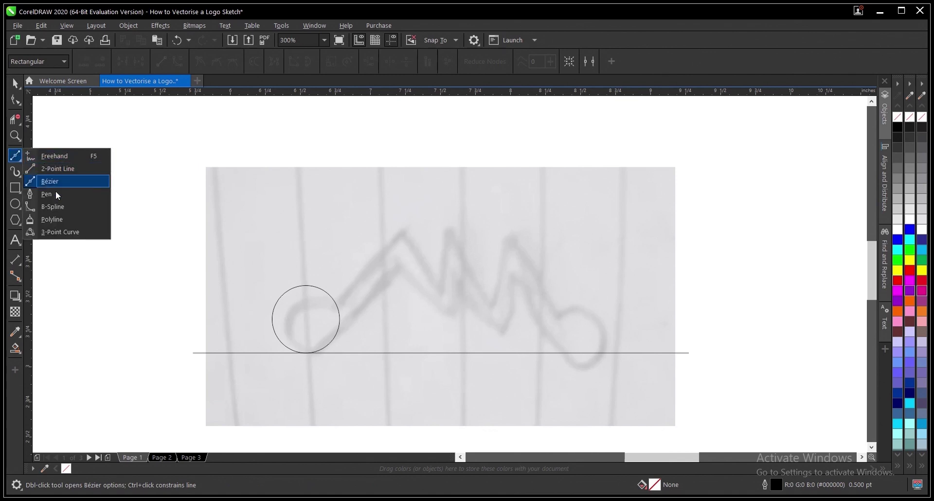
left_click(63, 179)
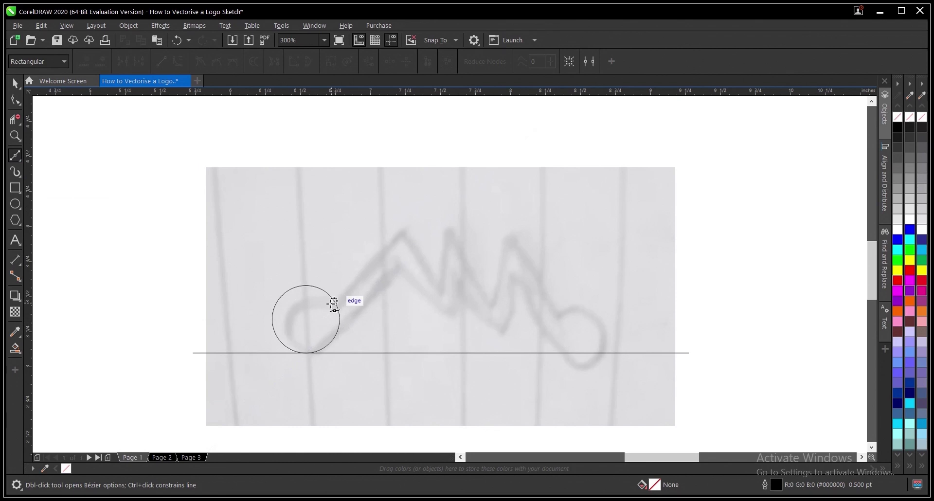
mouse_move(306, 329)
left_mouse_down()
mouse_move(435, 203)
mouse_move(405, 256)
mouse_move(416, 226)
mouse_move(451, 190)
left_mouse_up()
left_click(448, 189)
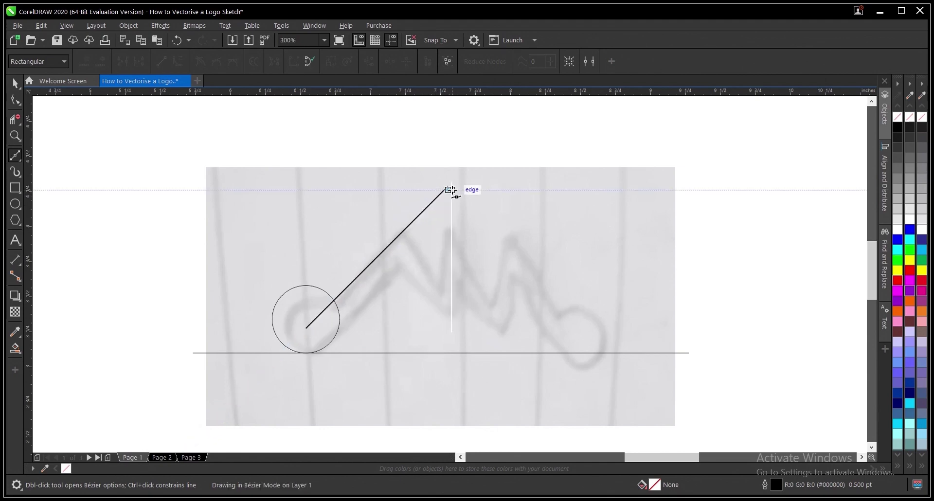
Set the diagonal line's outline width to Hairline and check its fit against the sketch's first slope
key("space")
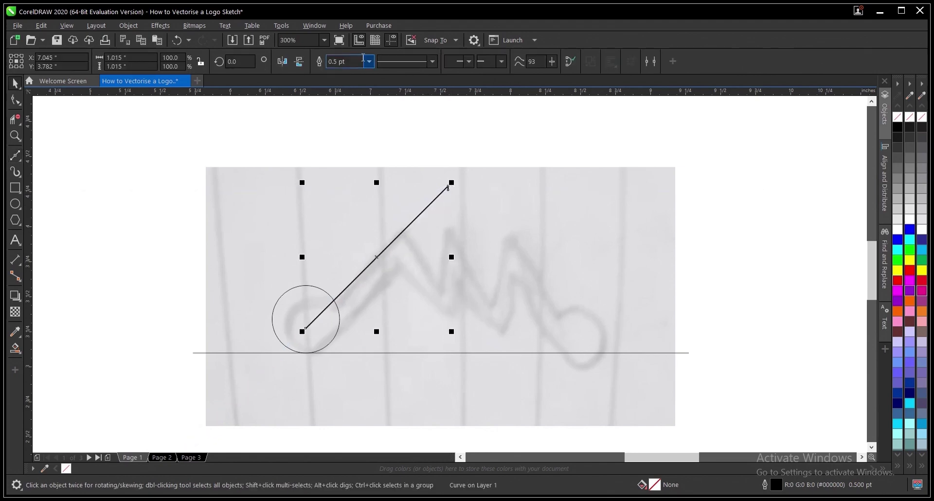
left_click(371, 63)
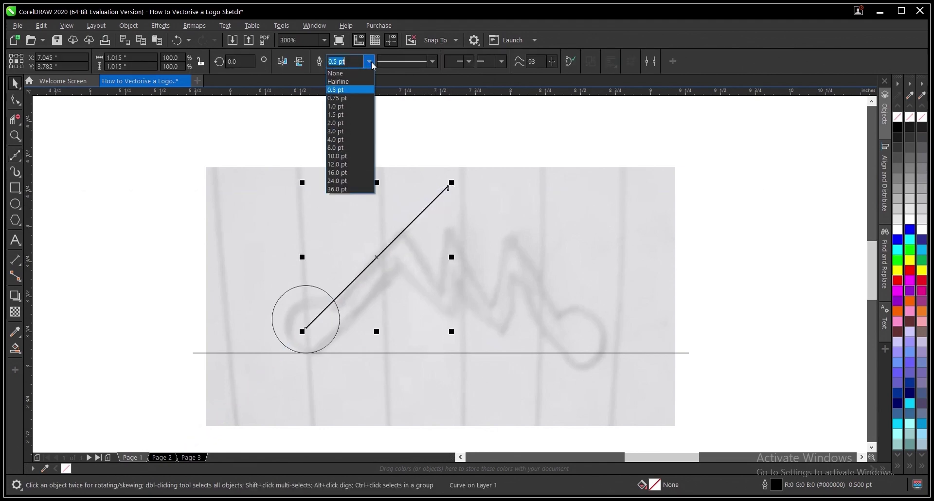
left_click(358, 82)
scroll(374, 268, "up", 4)
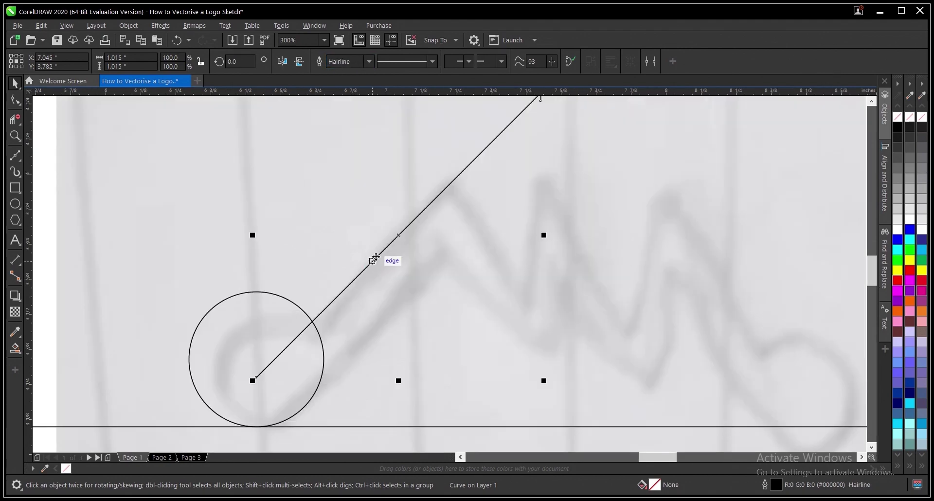
scroll(372, 268, "down", 2)
scroll(376, 266, "down", 2)
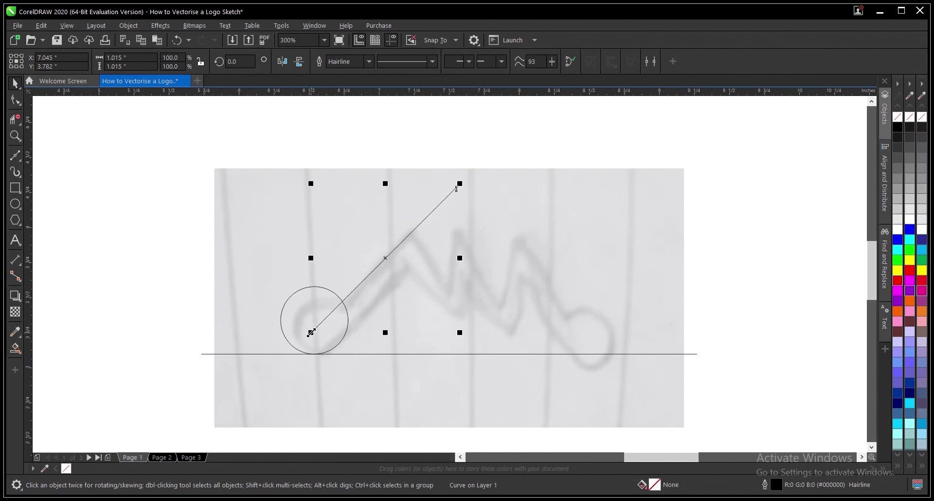
Extend the diagonal line below the baseline to about 1.256 inches wide and place a parallel copy against the circle's lower-right edge
left_click_drag(311, 333, 275, 371)
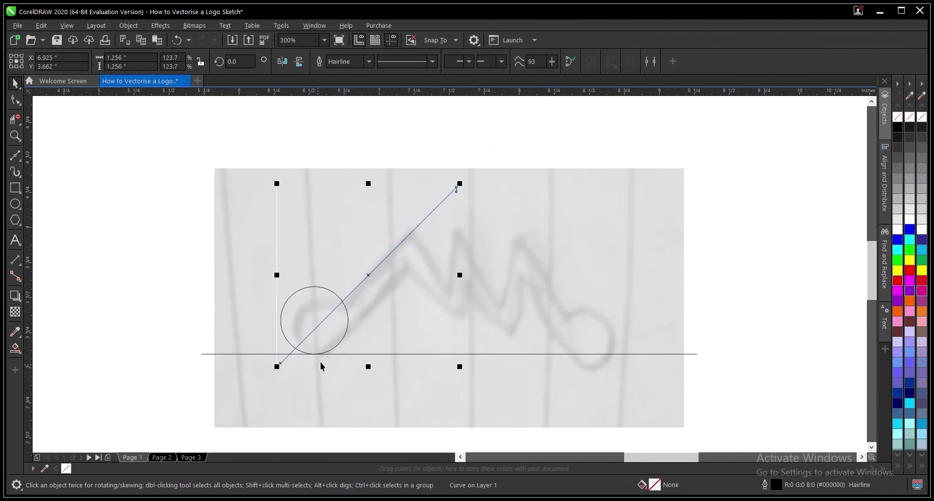
scroll(368, 282, "up", 1)
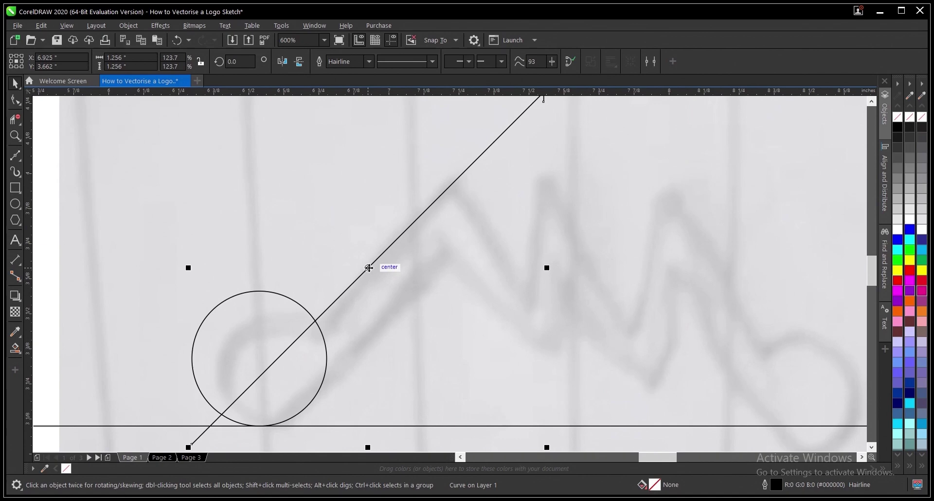
left_click_drag(369, 267, 443, 325)
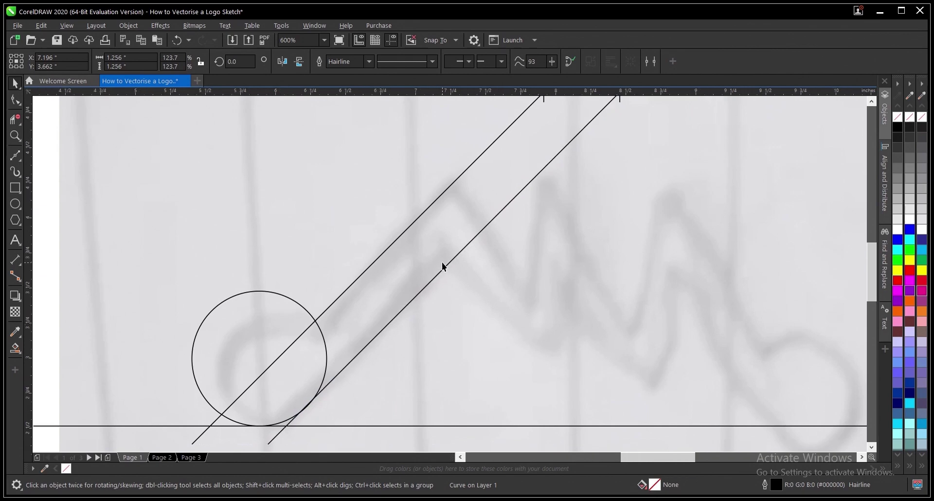
Examine closely where the copied diagonal line meets the circle's lower-right edge above the baseline
scroll(441, 263, "down", 2)
scroll(359, 371, "up", 2)
left_click(343, 386)
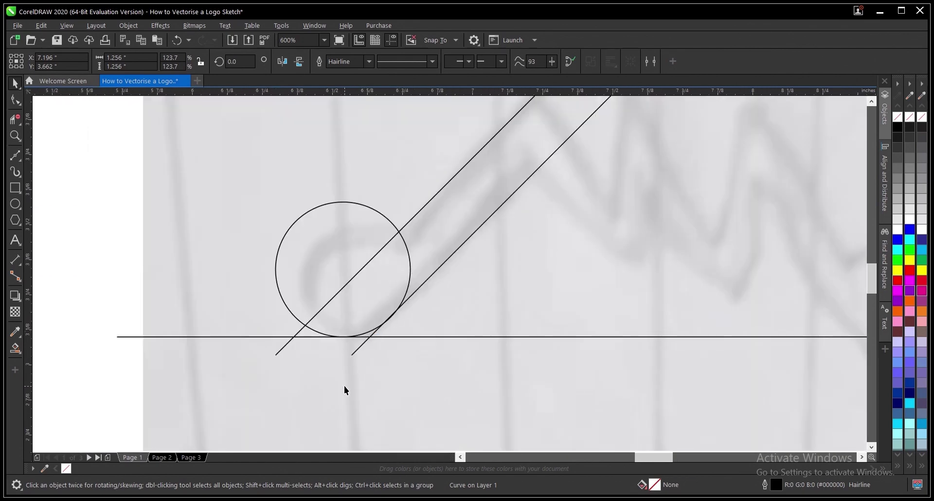
scroll(392, 341, "down", 2)
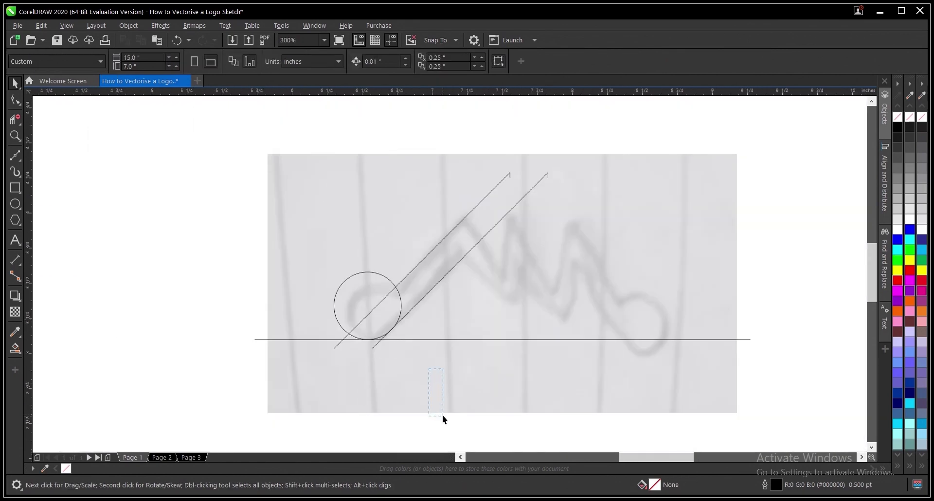
scroll(380, 342, "up", 2)
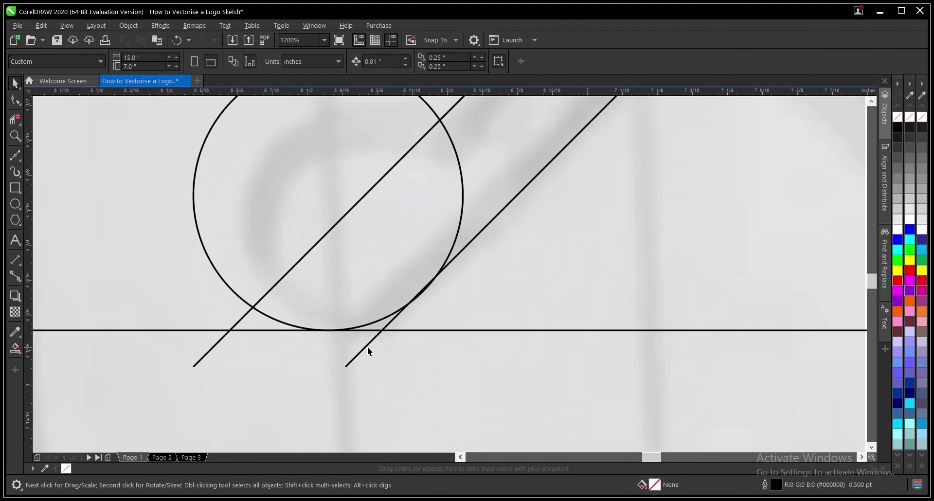
scroll(368, 350, "down", 3)
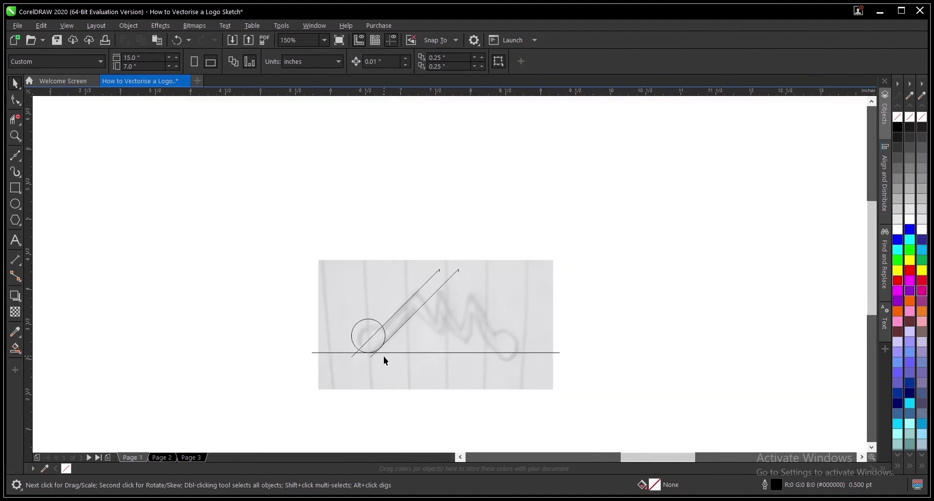
scroll(384, 357, "up", 2)
left_click_drag(465, 452, 466, 452)
left_click_drag(493, 258, 498, 266)
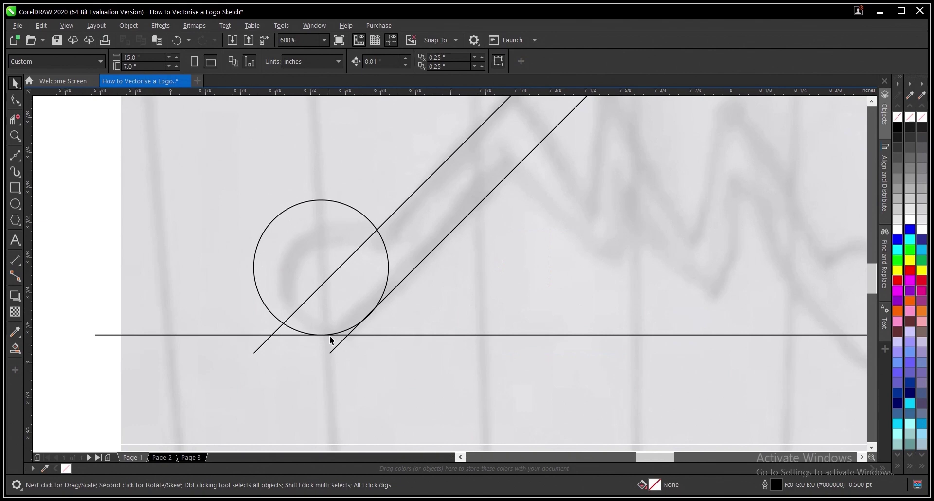
scroll(365, 341, "up", 2)
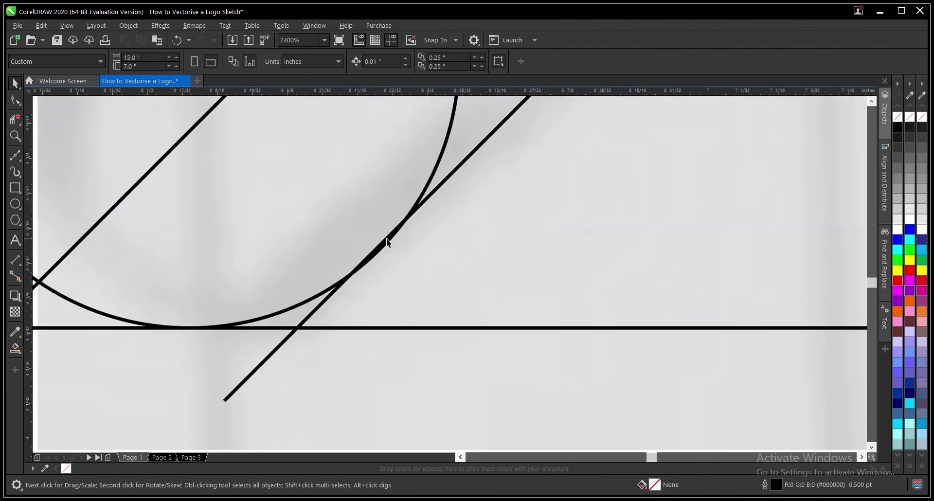
scroll(392, 386, "down", 1)
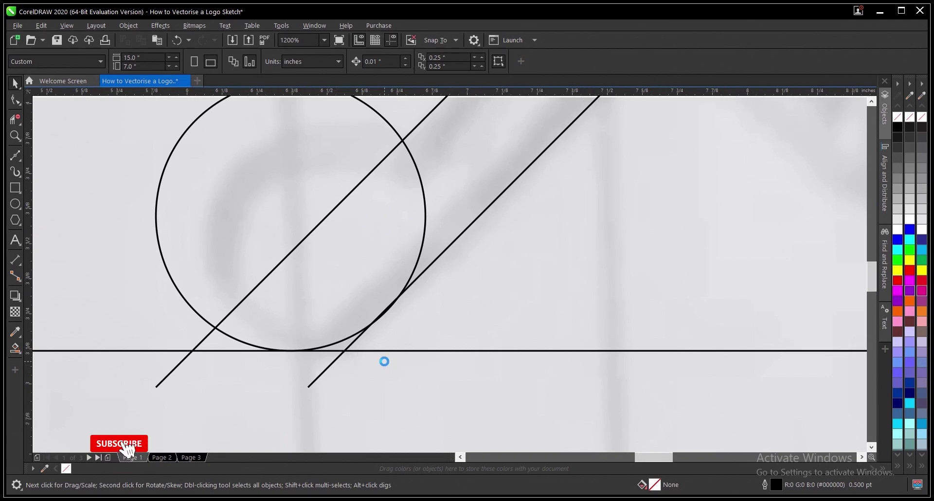
scroll(381, 361, "down", 1)
scroll(357, 361, "up", 1)
scroll(416, 360, "up", 1)
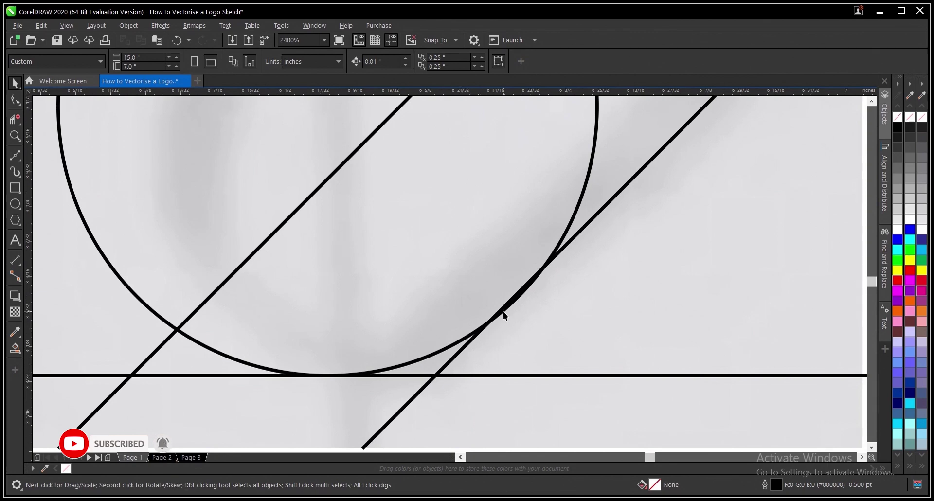
Fine-tune the copied diagonal line's position so it runs tangent to the circle's lower-right edge
left_click(459, 349)
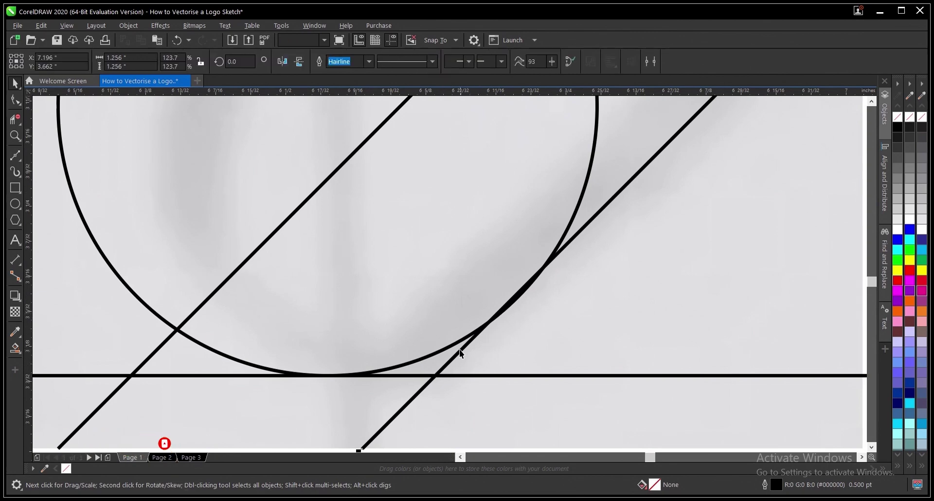
scroll(462, 350, "up", 1)
left_click_drag(461, 350, 473, 365)
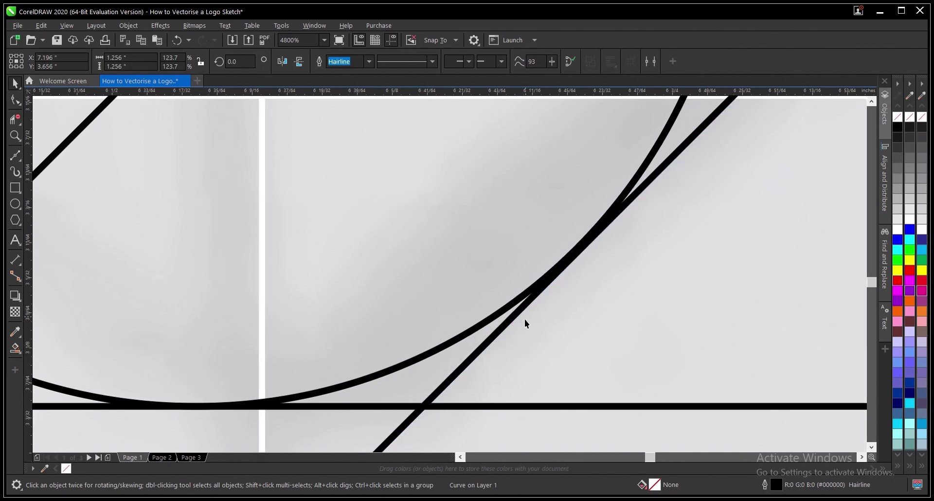
left_click_drag(554, 267, 554, 265)
scroll(520, 301, "down", 2)
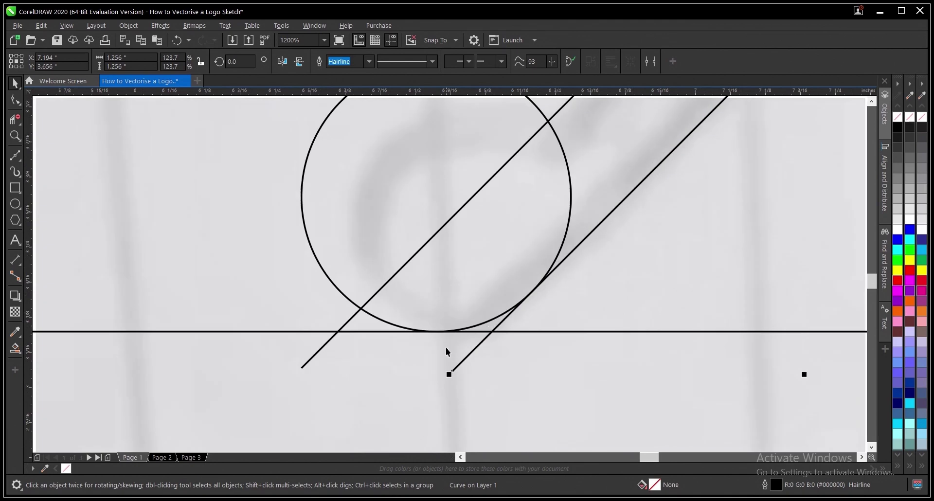
Try trimming the copied diagonal's lower end and the baseline beside the circle with Virtual Segment Delete, and undo both trims
left_click(12, 120)
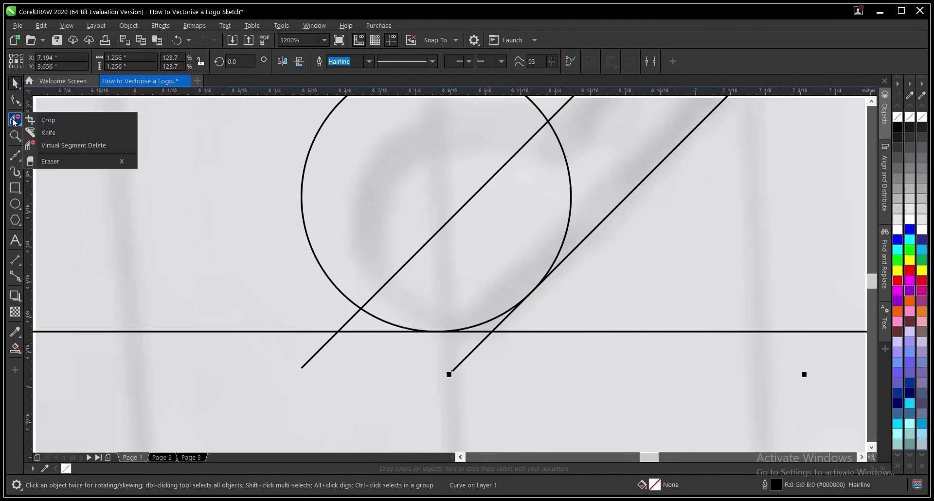
left_click(72, 145)
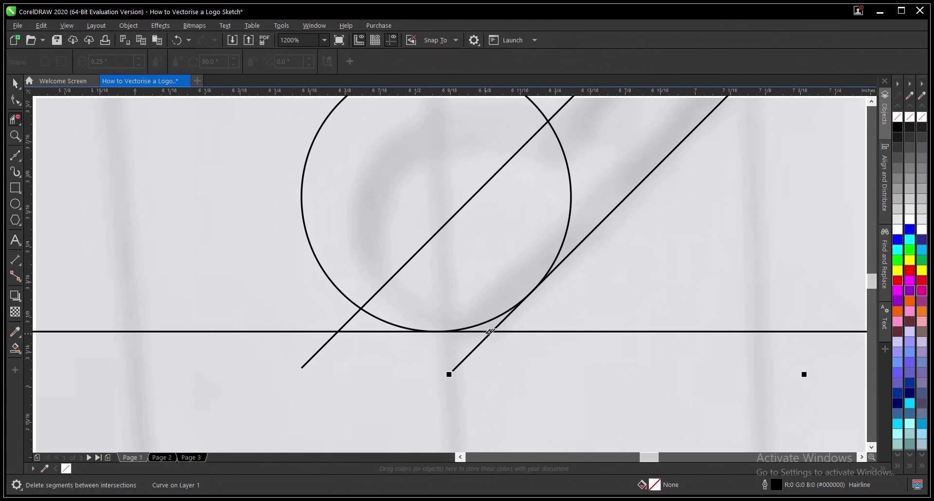
scroll(444, 376, "down", 1)
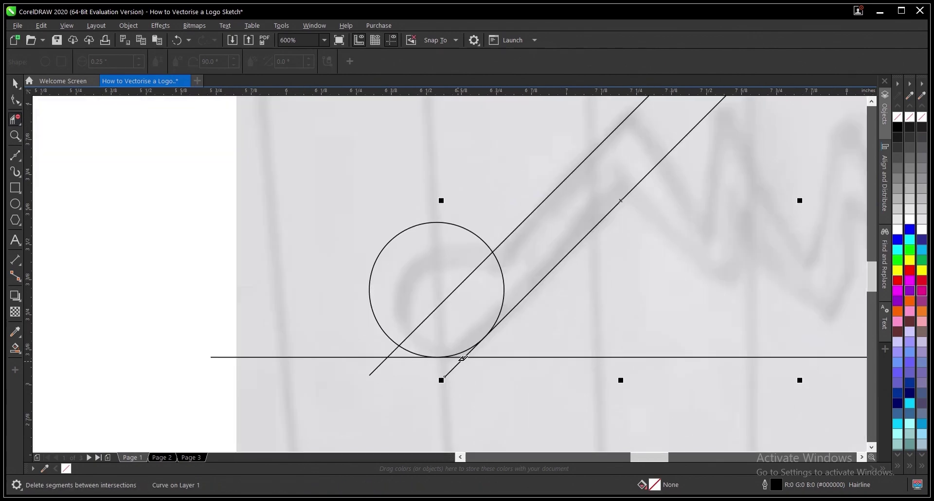
left_click(445, 376)
scroll(464, 355, "up", 1)
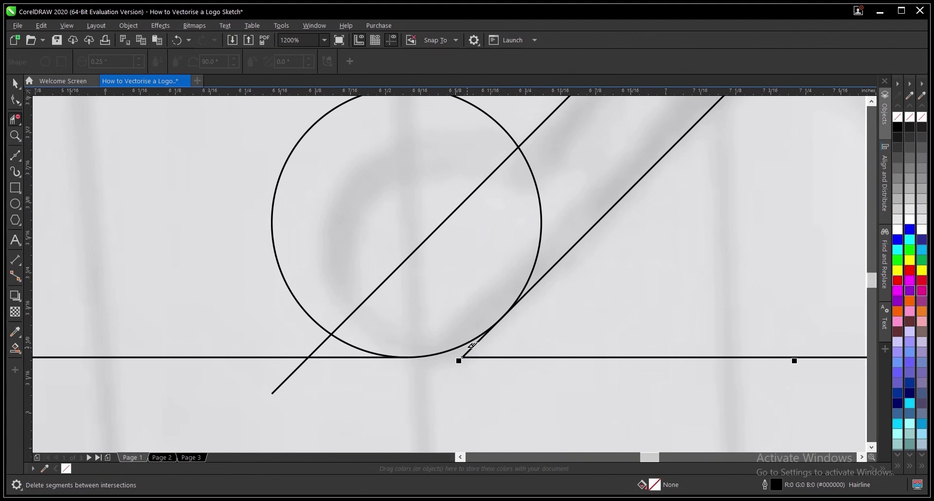
left_click(495, 361)
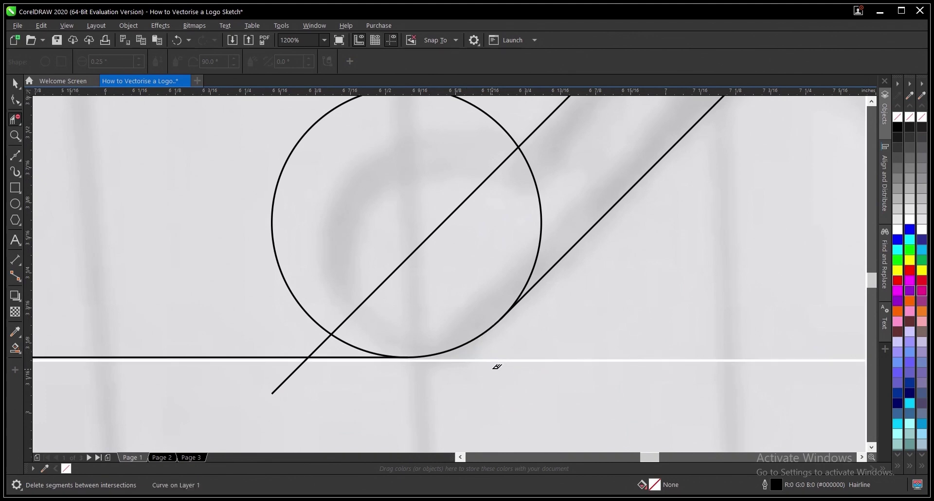
key("ctrl+z")
key("ctrl+z")
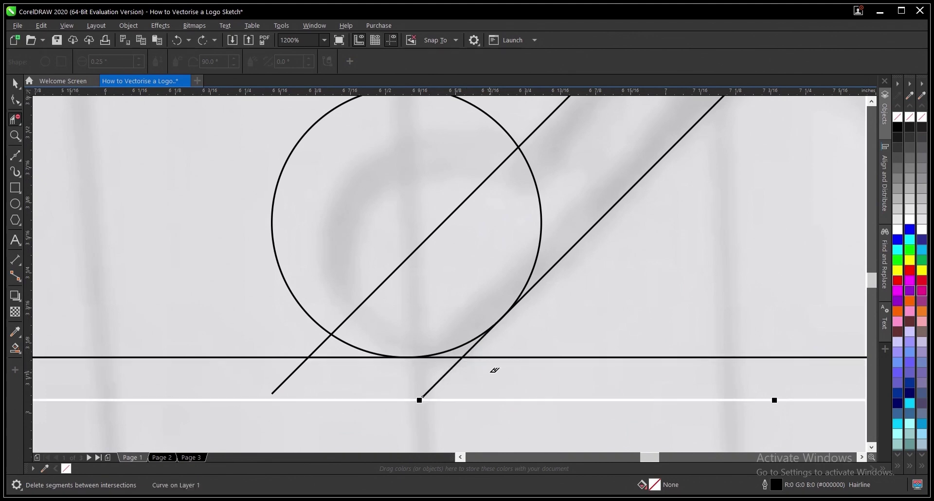
key("space")
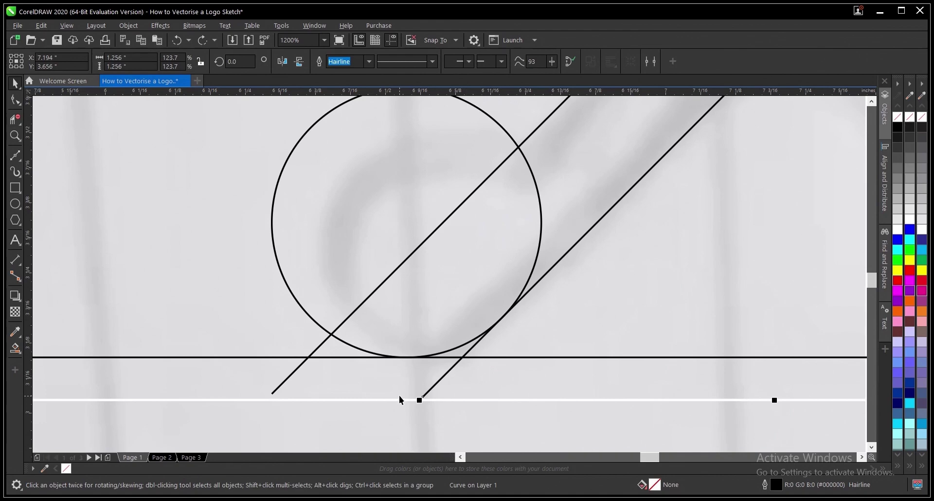
scroll(390, 405, "down", 2)
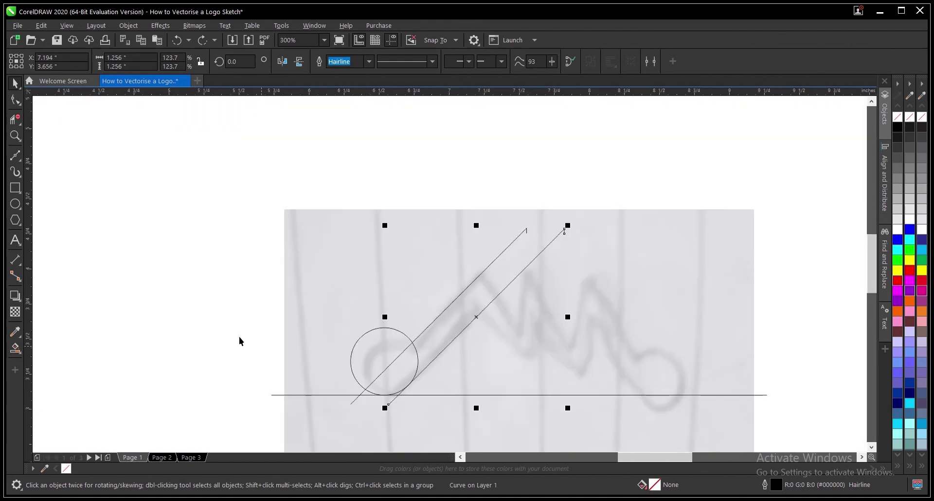
left_click(222, 334)
Try to mirror a copy of the two parallel diagonal lines horizontally, and undo it
scroll(477, 299, "down", 1)
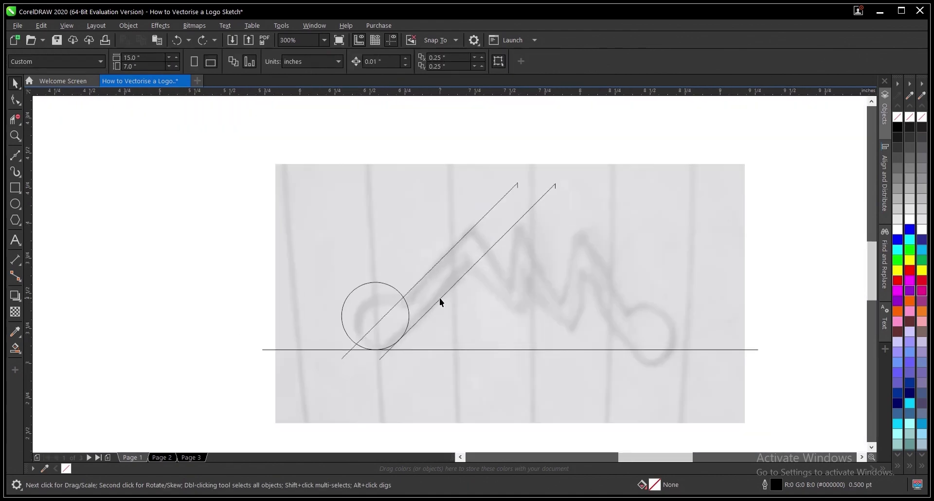
scroll(453, 284, "up", 1)
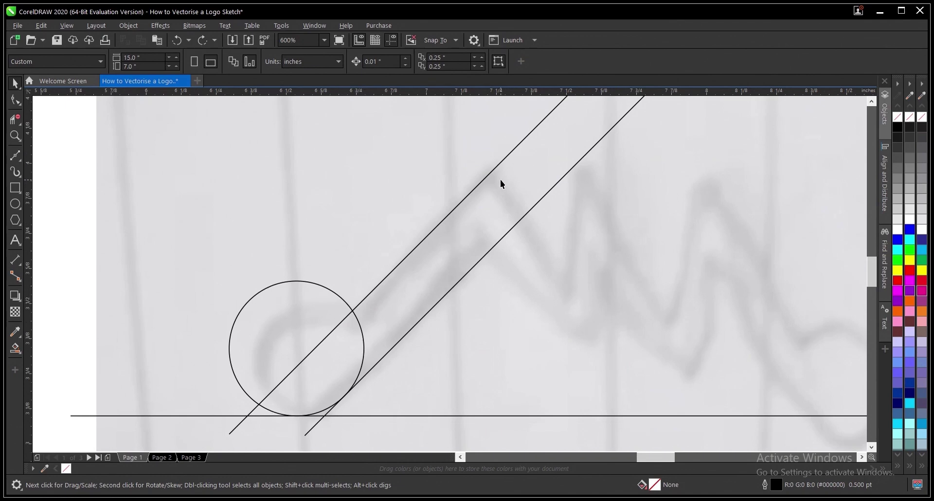
scroll(429, 263, "down", 1)
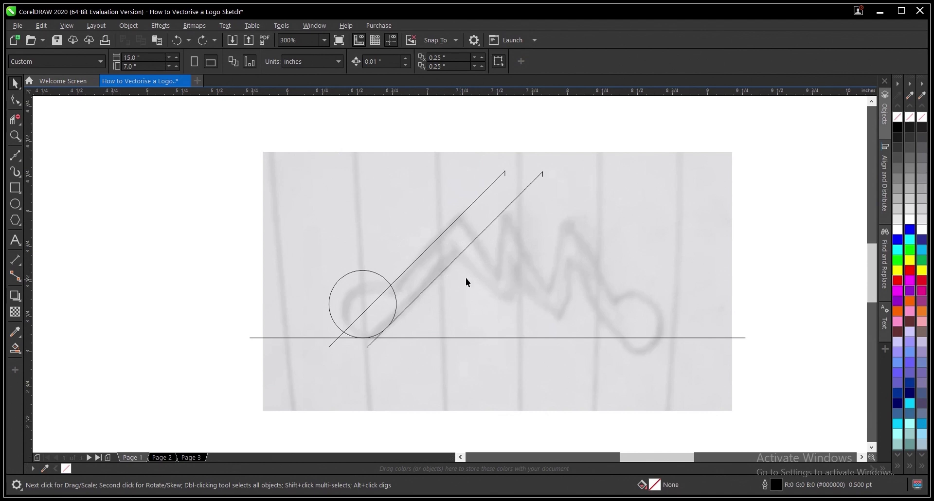
left_click(458, 216)
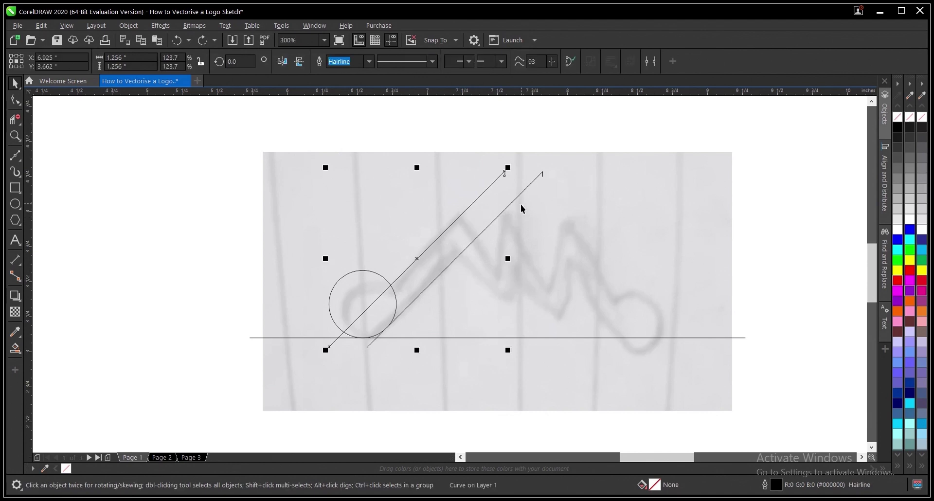
left_click(527, 188, "shift")
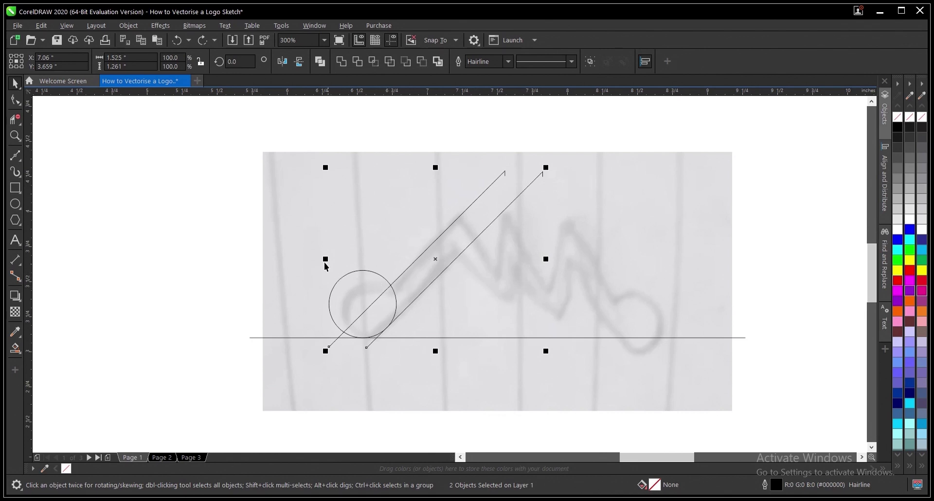
left_click_drag(326, 259, 611, 282)
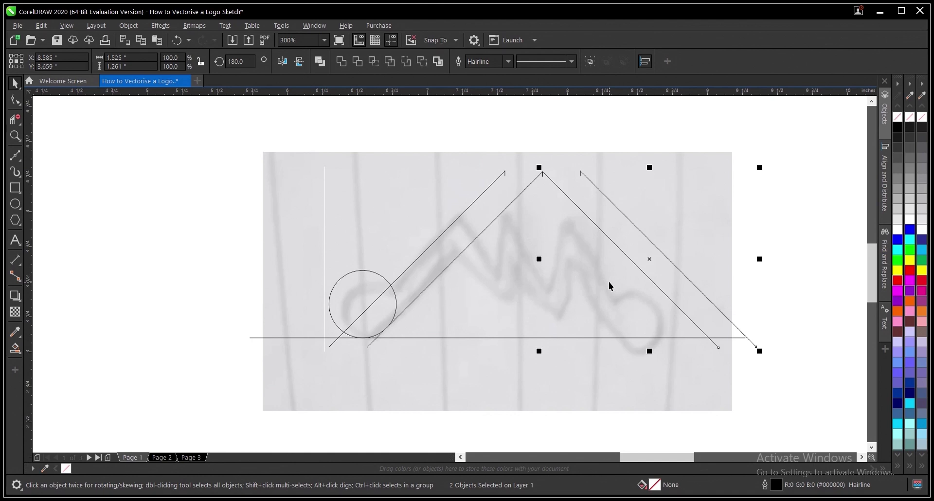
key("ctrl+z")
left_click(200, 214)
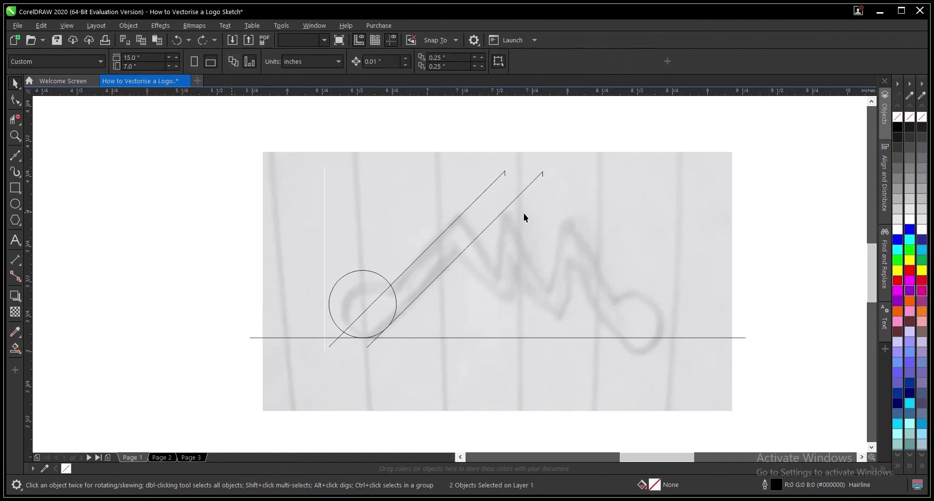
Mirror a copy of both parallel diagonal lines horizontally and move it over the sketch's first downward stroke, crossing the originals at the first peak
left_click(498, 178)
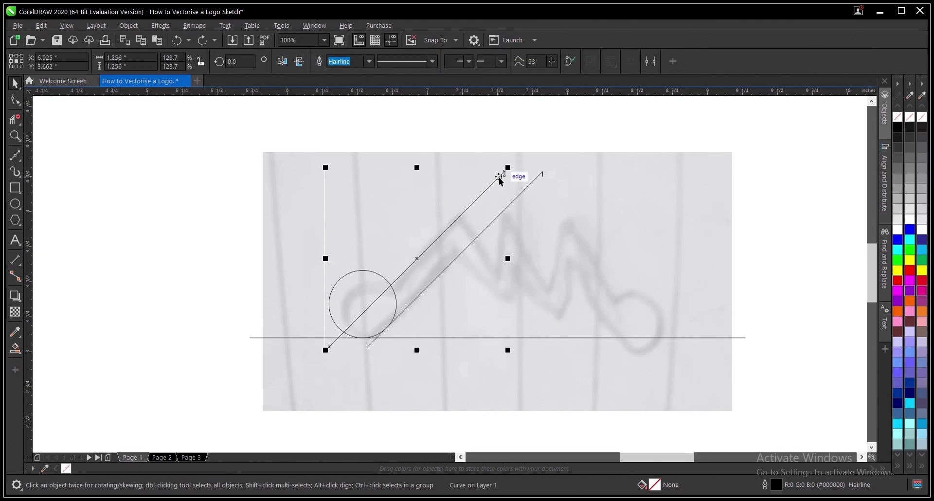
left_click(532, 184, "shift")
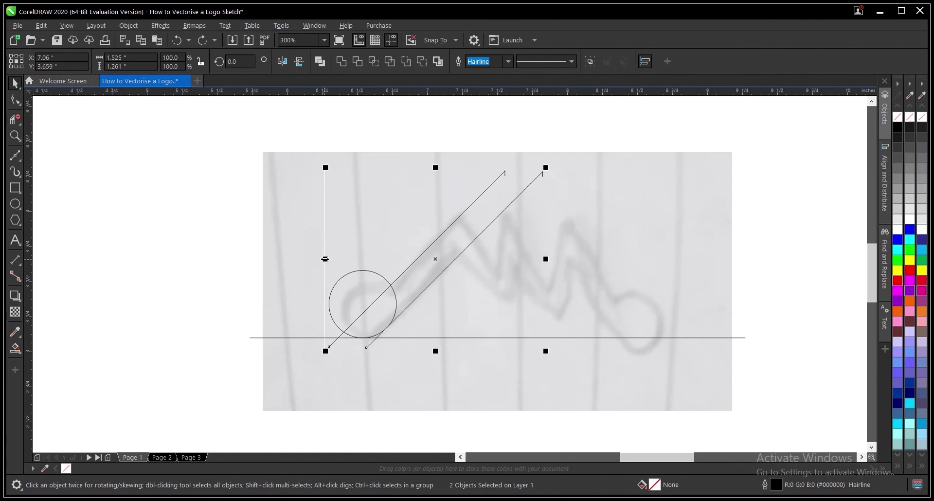
left_click_drag(325, 258, 584, 259)
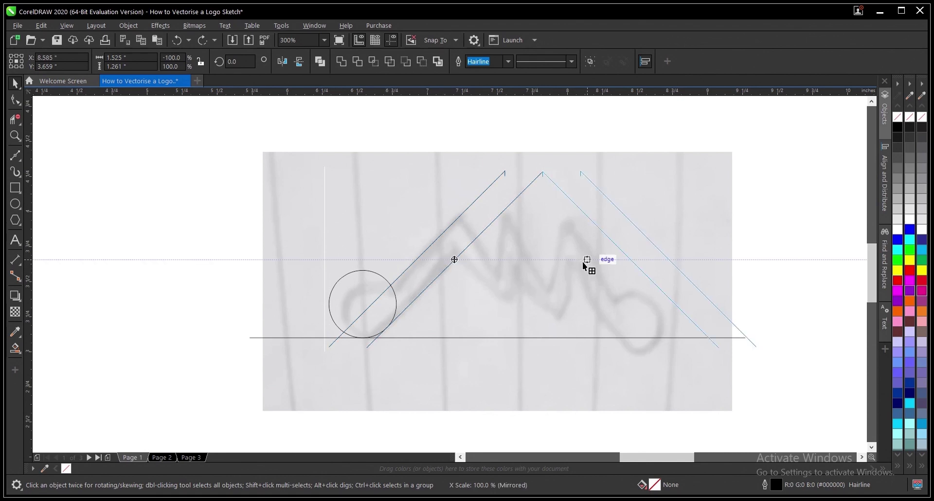
left_click_drag(583, 262, 582, 262)
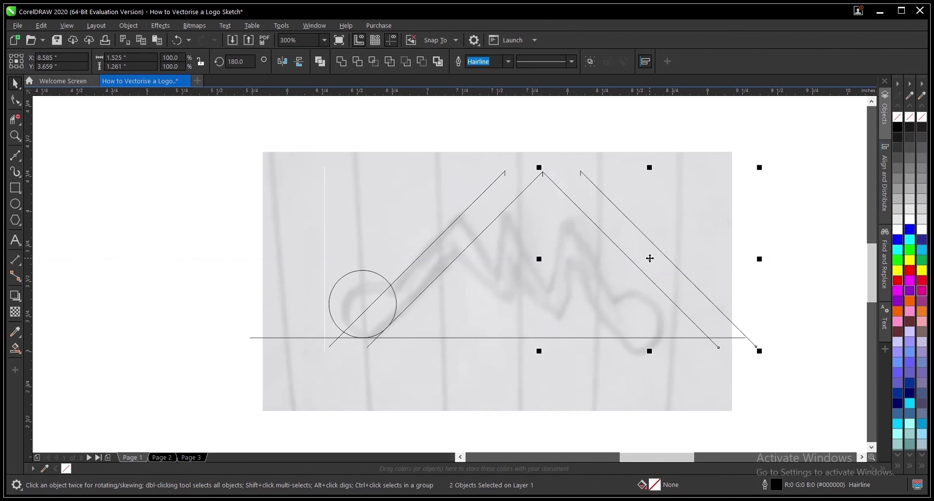
left_click_drag(650, 259, 473, 270)
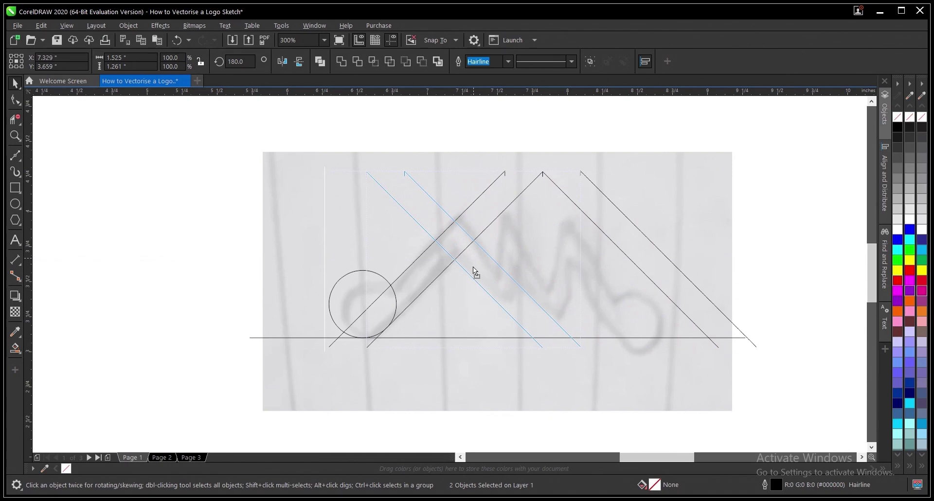
left_click_drag(475, 273, 473, 271)
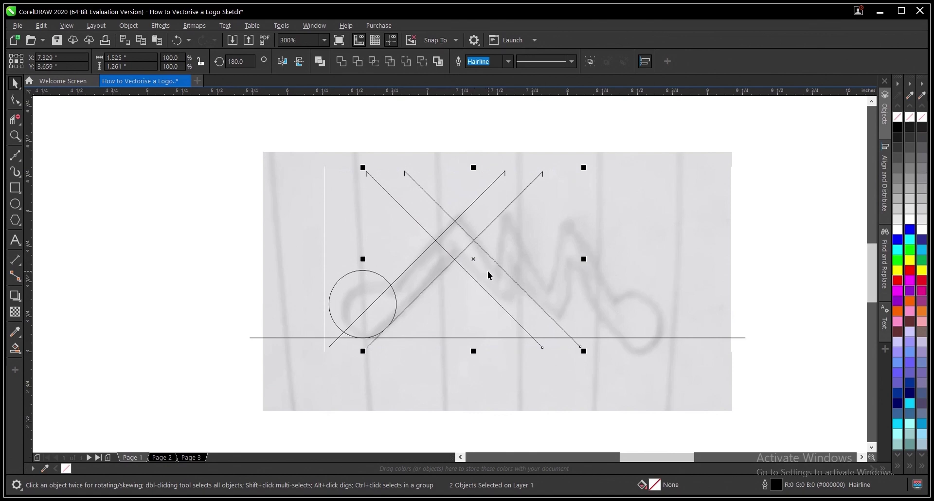
scroll(459, 256, "up", 2)
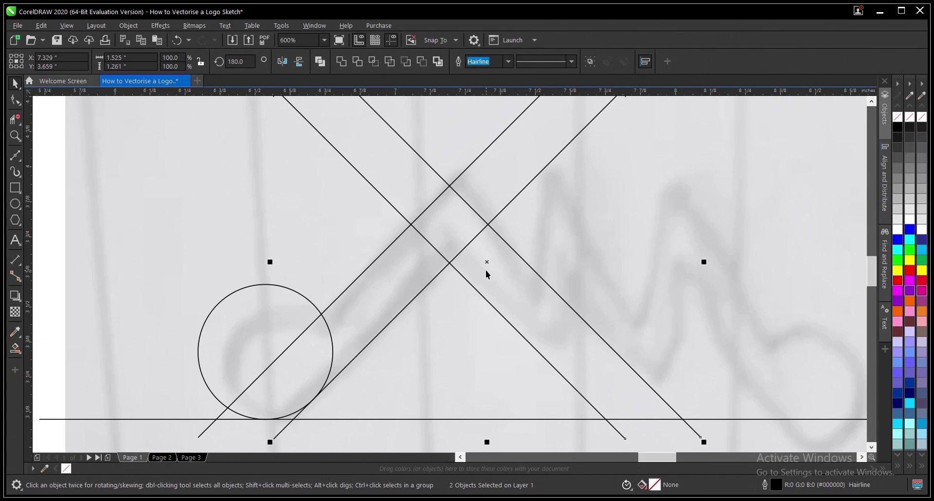
key("Escape")
scroll(485, 270, "down", 2)
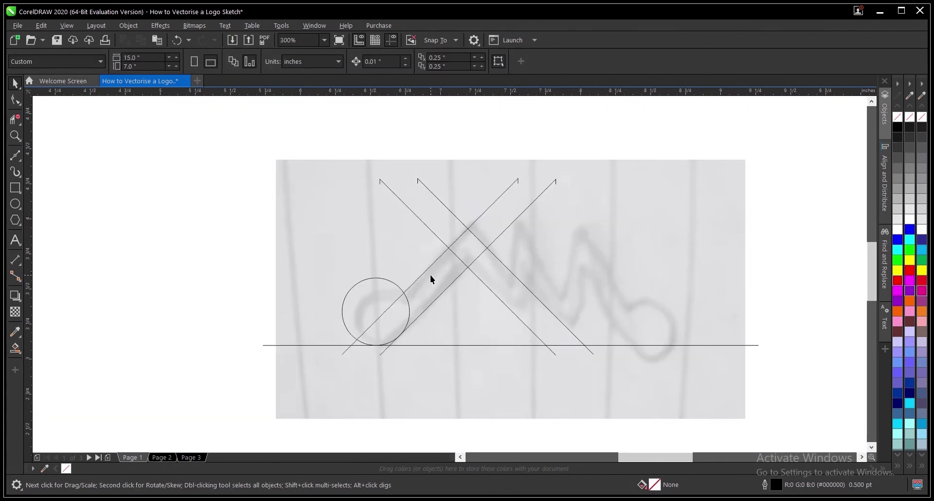
scroll(431, 275, "up", 2)
scroll(459, 288, "up", 2)
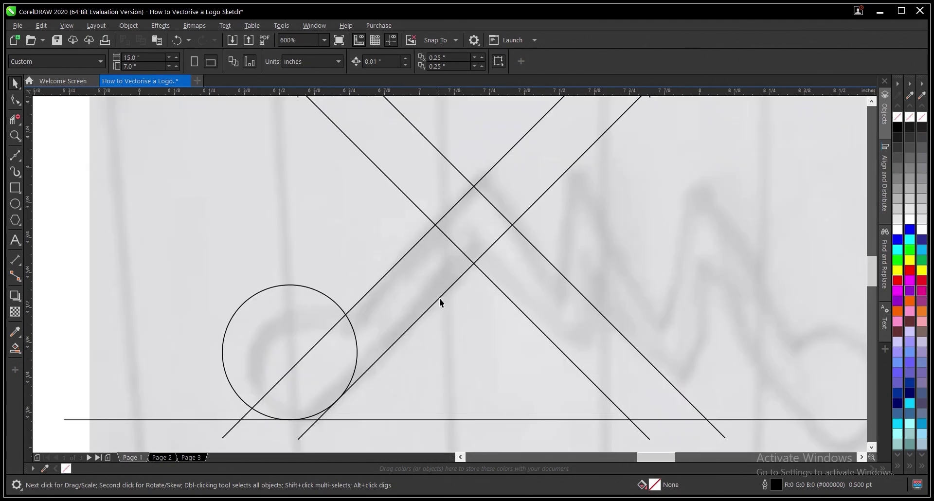
scroll(409, 321, "down", 2)
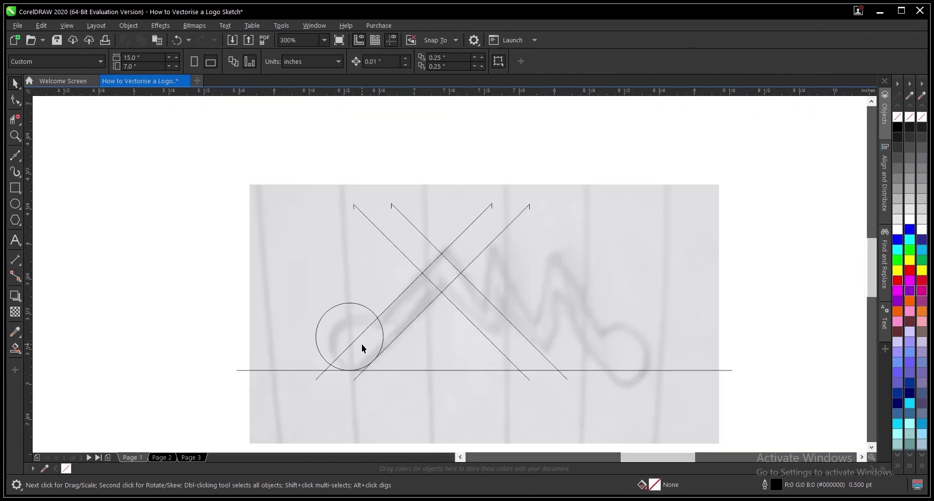
Copy both falling diagonals together and place the copy horizontally beside the originals, centred at about X 7.742 inches
left_click(469, 281)
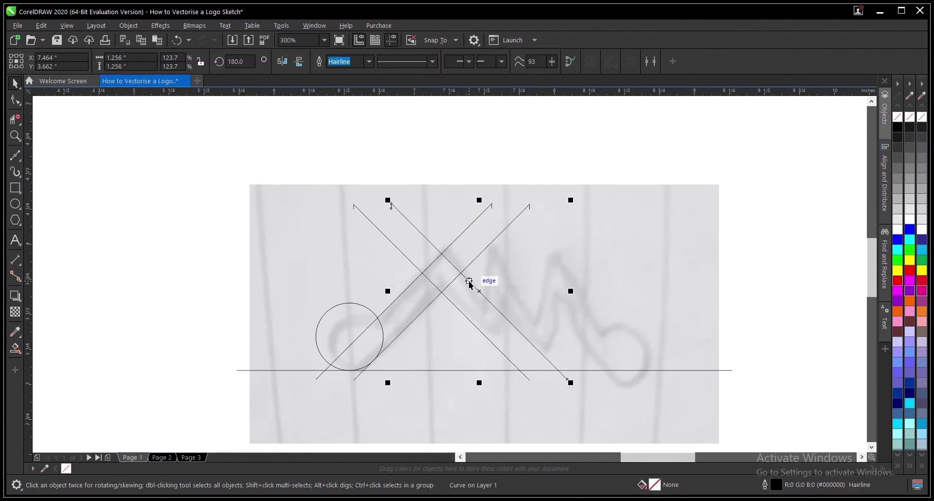
left_click(464, 317, "shift")
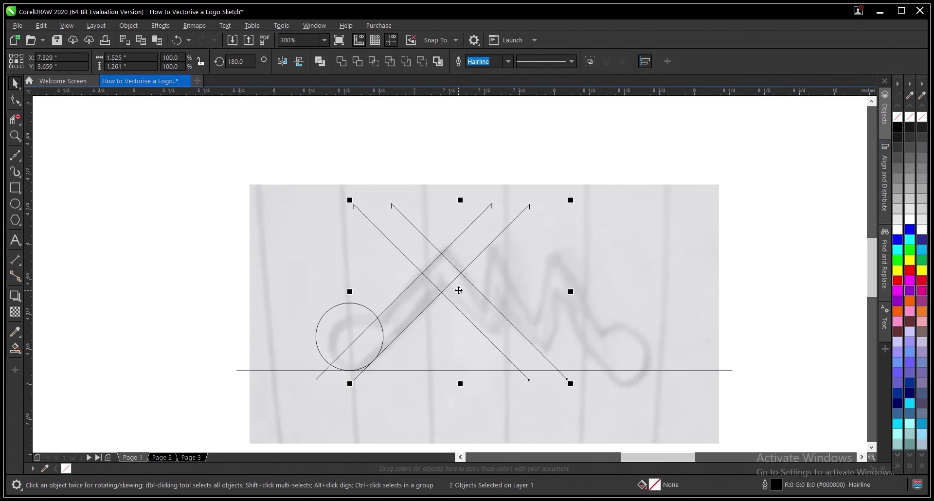
left_click_drag(459, 290, 517, 290)
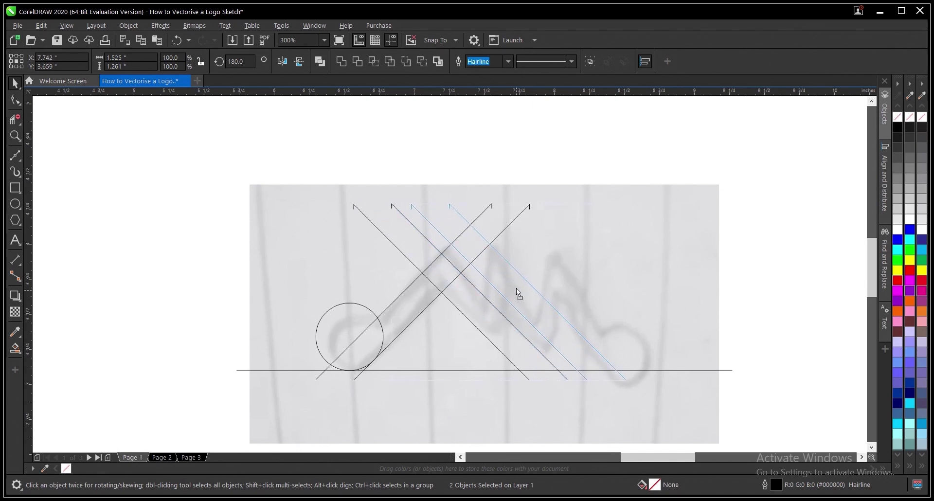
left_click_drag(516, 290, 518, 291)
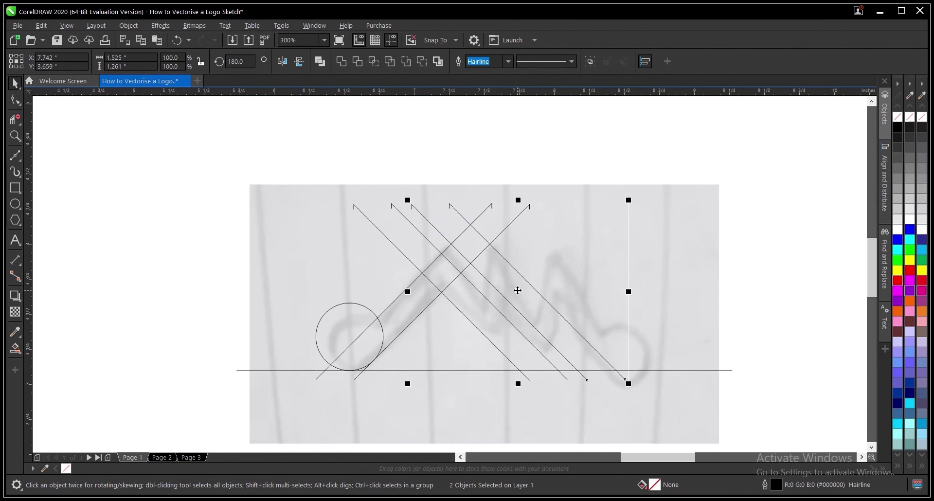
Rotate the copied diagonal pair clockwise to about 129° and shift it over the sketch's second upward stroke, centred at about X 7.569 inches
left_click(517, 290)
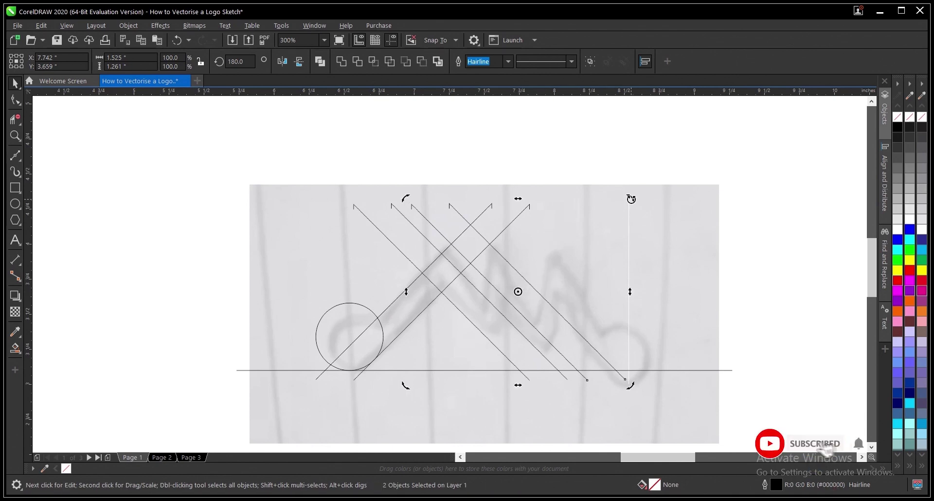
left_click_drag(631, 199, 587, 306)
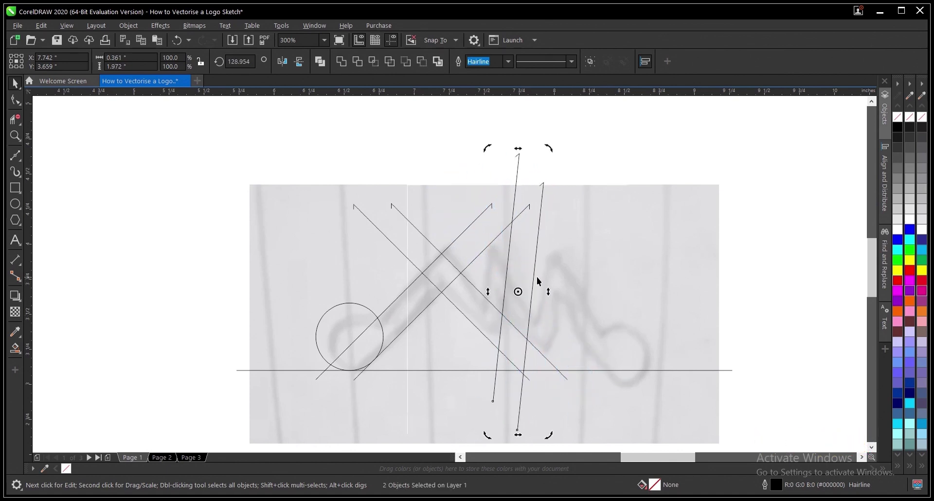
left_click(534, 273)
left_click_drag(520, 295, 496, 292)
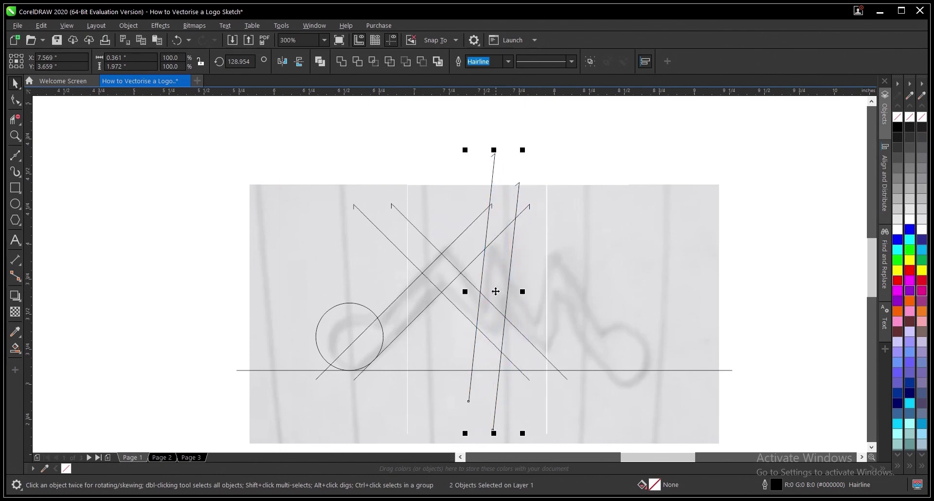
Tilt the steep line pair further clockwise, to a rotation of about 120°, to follow the sketch's second upward stroke
left_click(496, 291)
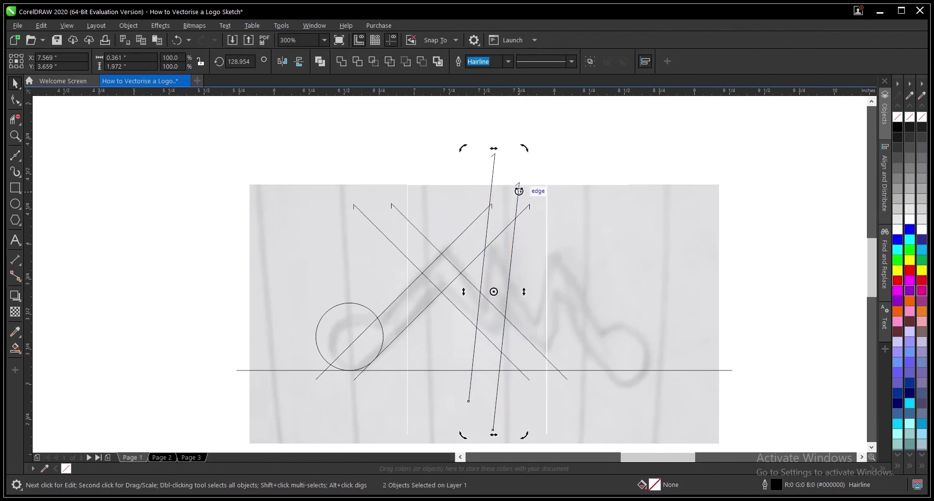
scroll(520, 194, "up", 2)
scroll(520, 187, "down", 2)
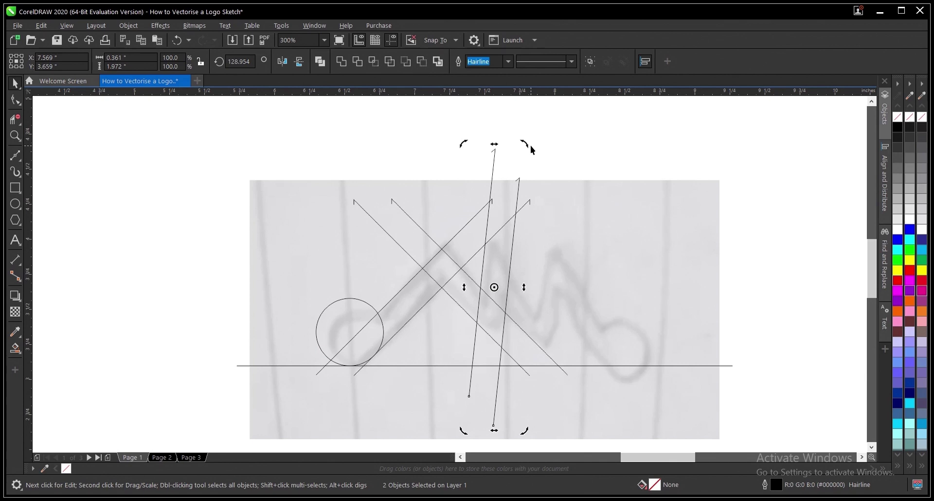
left_click_drag(528, 144, 542, 165)
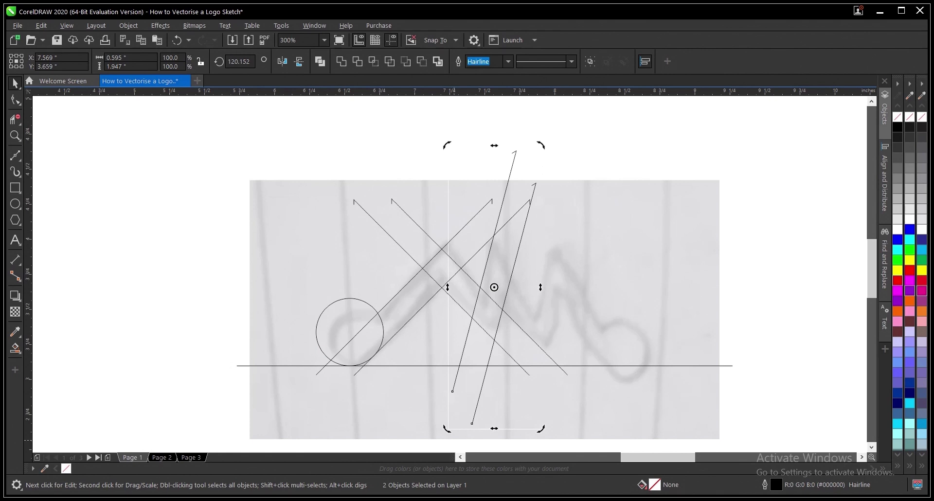
left_click(454, 356)
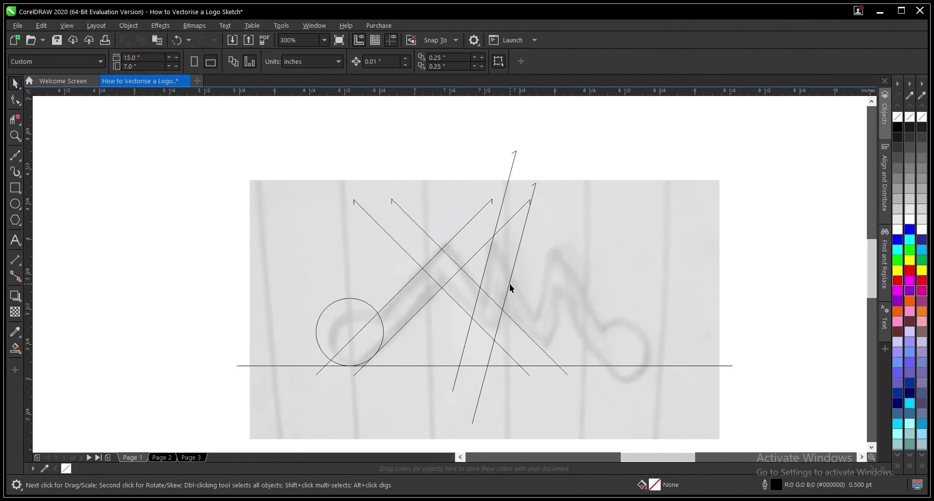
Copy the two original falling diagonals horizontally onto the sketch's second downward stroke, centred at about X 7.794 inches
left_click(452, 298)
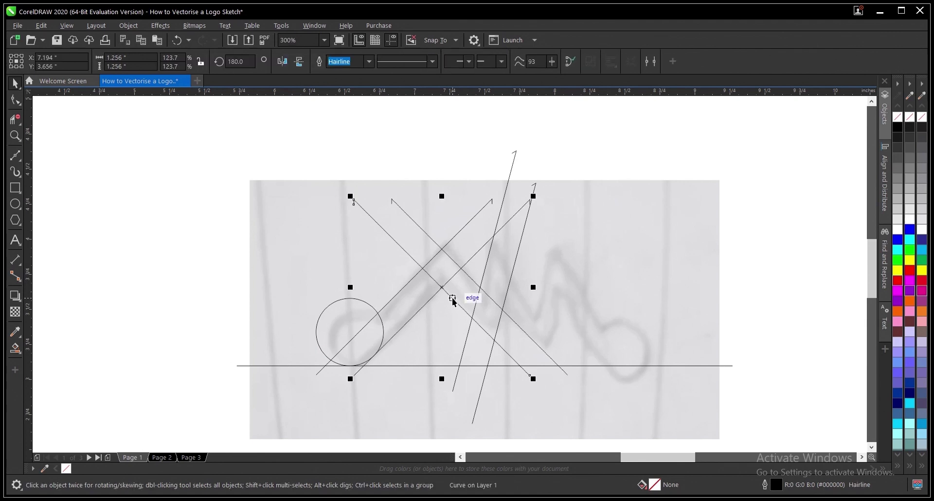
left_click(403, 210, "shift")
left_click_drag(459, 286, 525, 283)
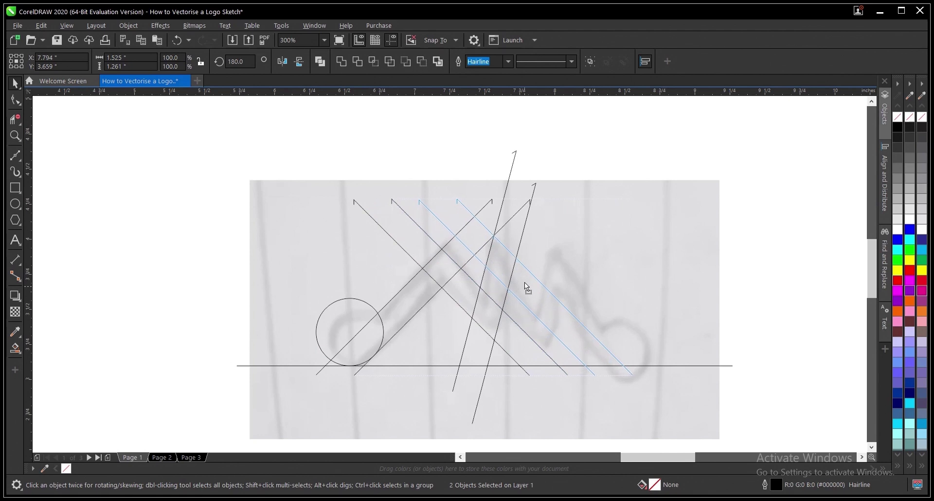
left_click_drag(525, 282, 525, 283)
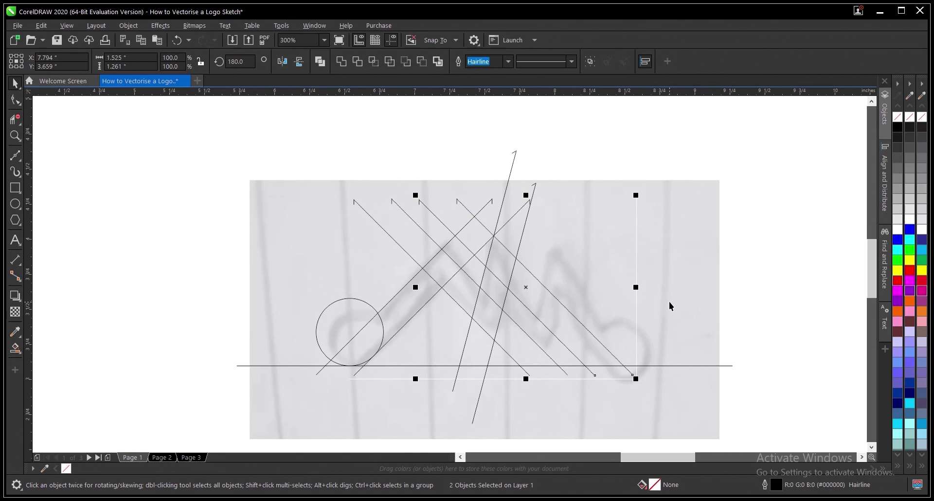
left_click(687, 292)
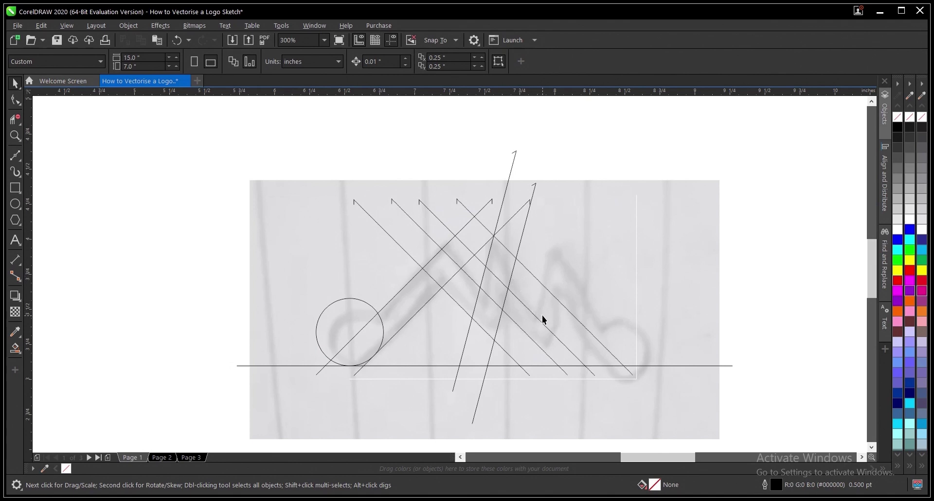
Copy the two steep lines horizontally onto the sketch's third upward stroke, centred at about X 7.99 inches
left_click(467, 338)
left_click(493, 346, "shift")
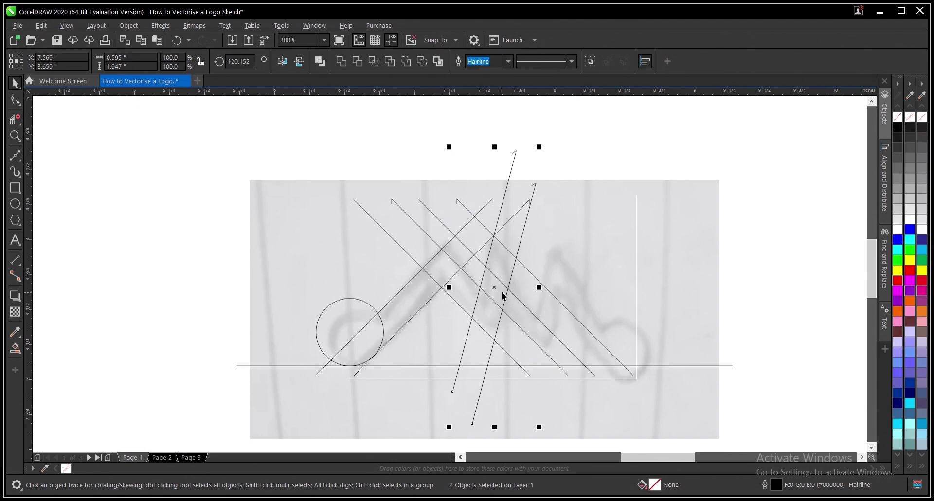
scroll(507, 294, "up", 1)
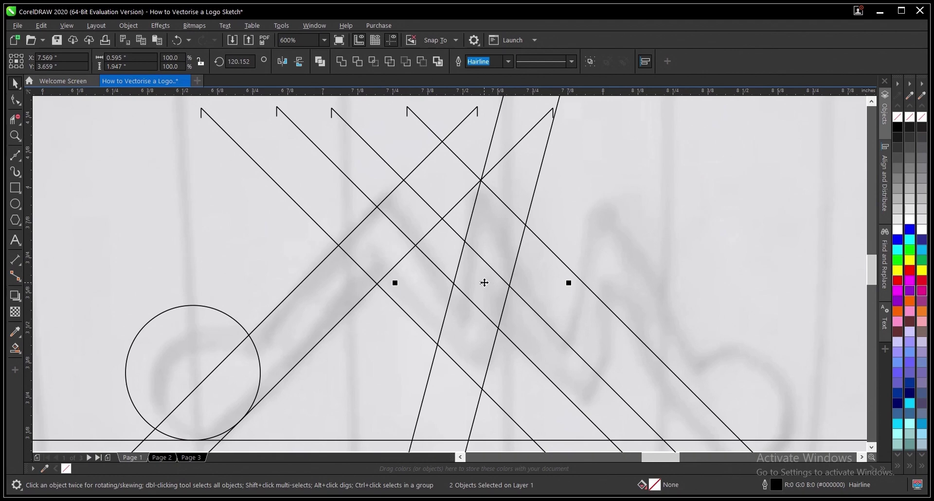
left_click_drag(484, 283, 602, 292)
scroll(524, 278, "down", 2)
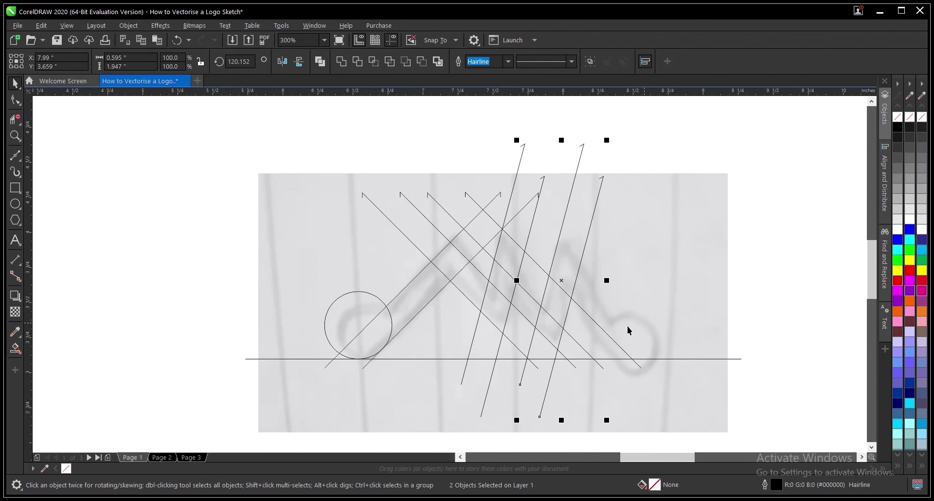
left_click(804, 266)
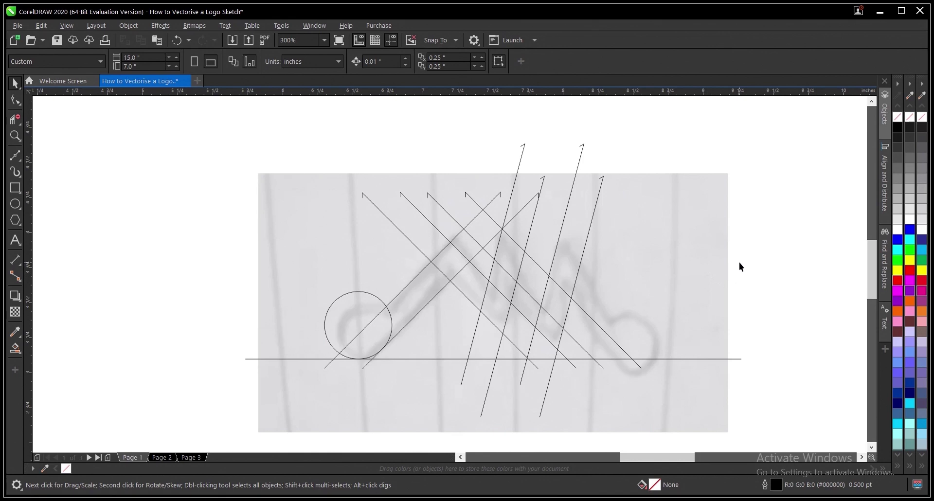
left_click(408, 239)
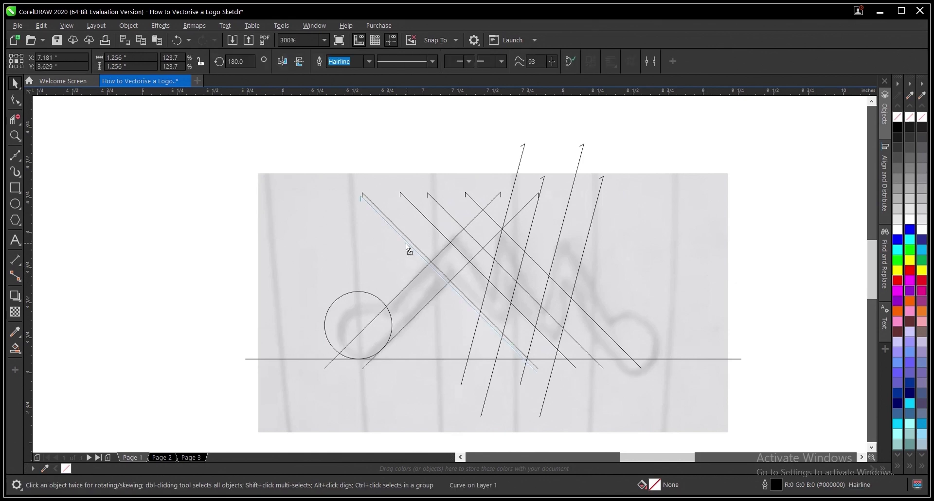
left_click(451, 283)
key("ctrl+z")
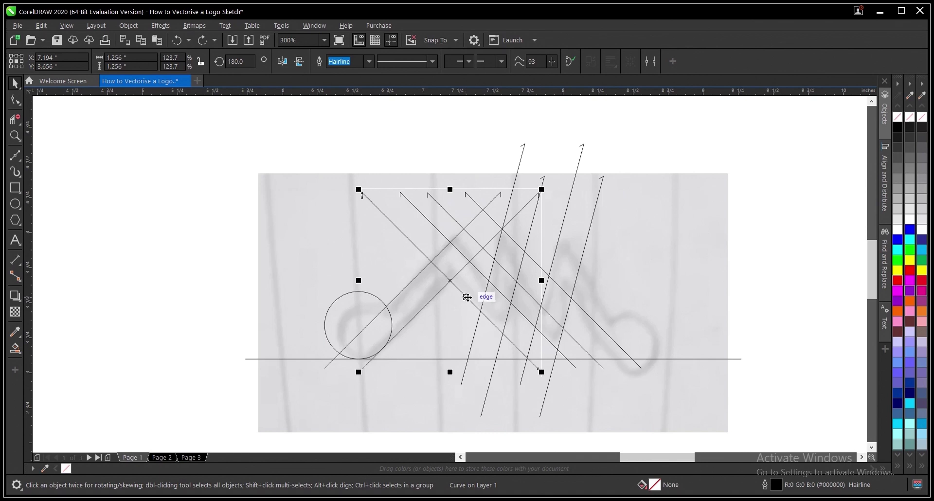
key("Escape")
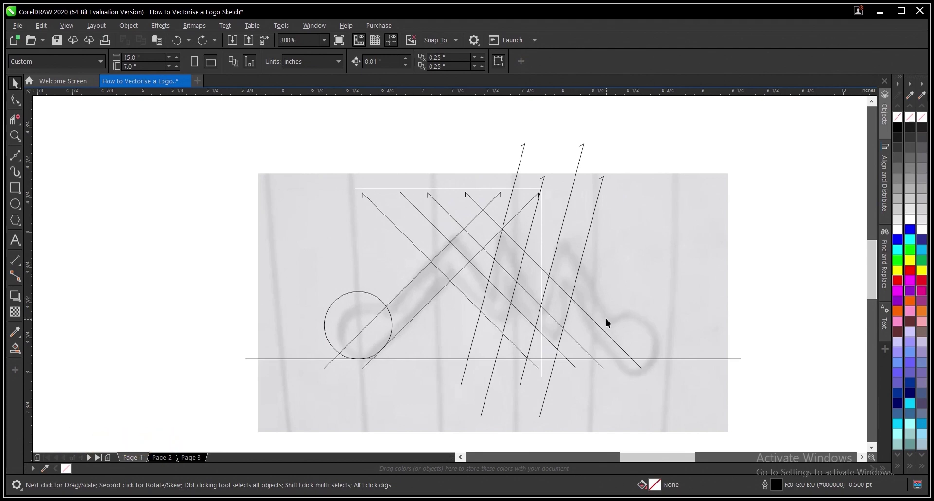
Mirror a copy of the circle and its two rising diagonals horizontally and place it at the sketch's far end, centred at about X 8.255 inches
scroll(606, 319, "up", 1)
scroll(603, 319, "down", 1)
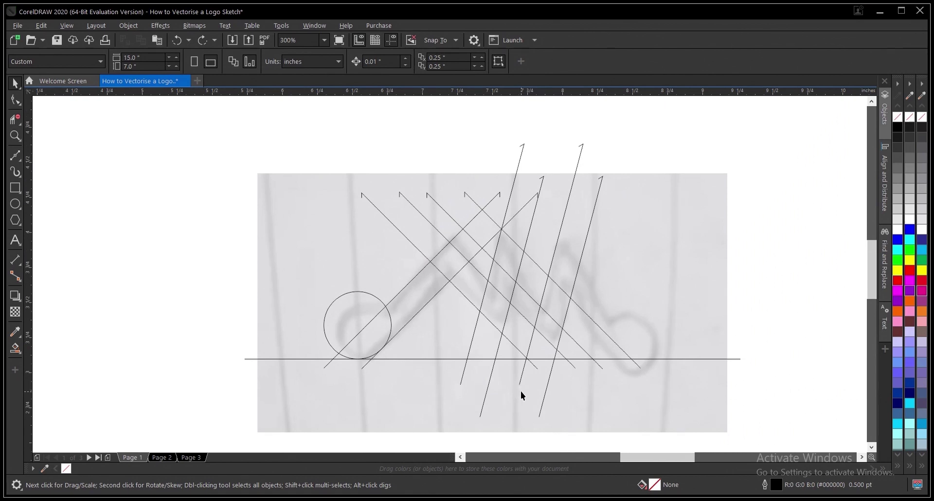
left_click(422, 308)
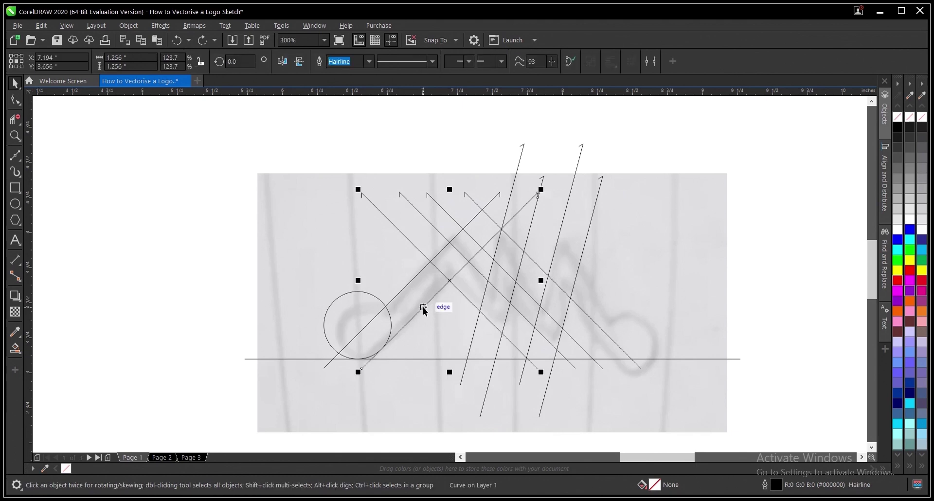
left_click(350, 345, "shift")
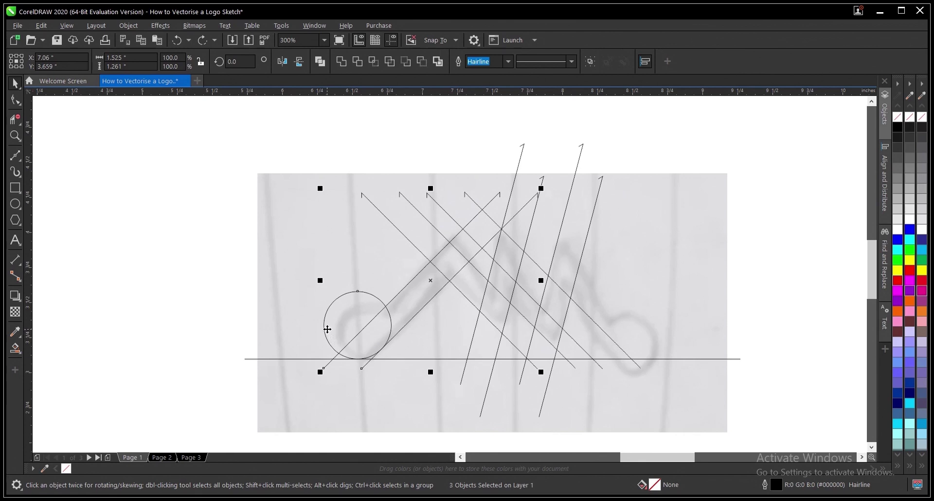
left_click(326, 325, "shift")
left_click_drag(320, 281, 597, 291)
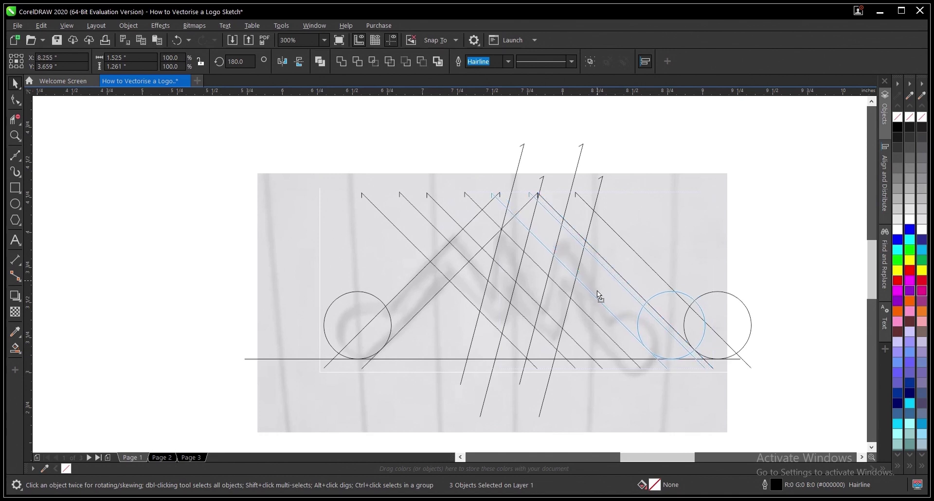
left_click_drag(597, 290, 597, 291)
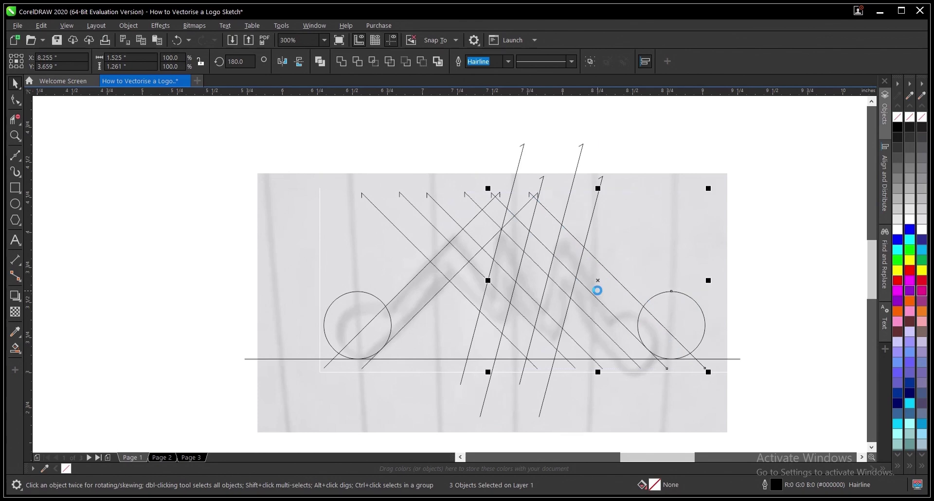
left_click(494, 298)
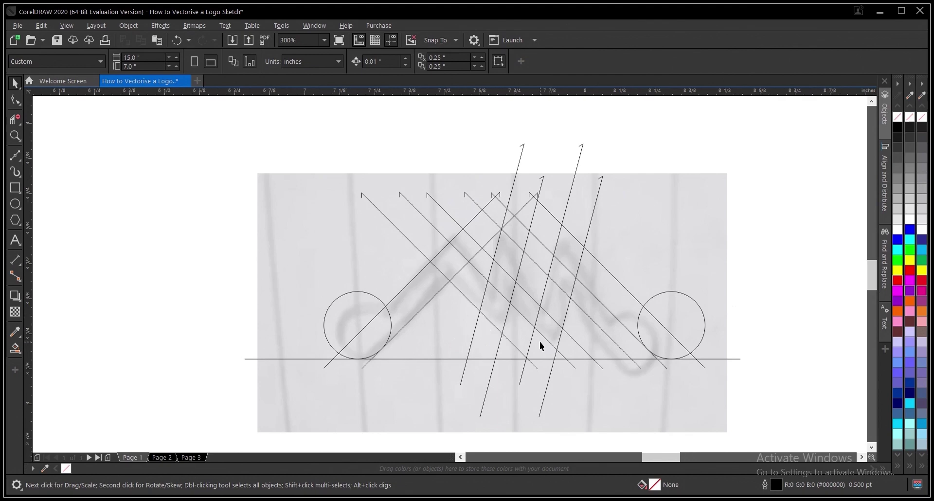
scroll(539, 341, "up", 1)
scroll(434, 349, "down", 1)
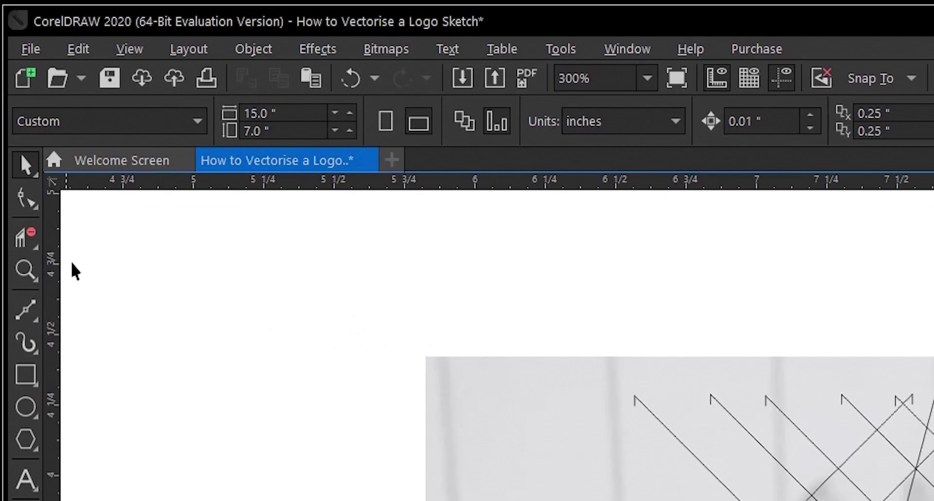
left_click(27, 238)
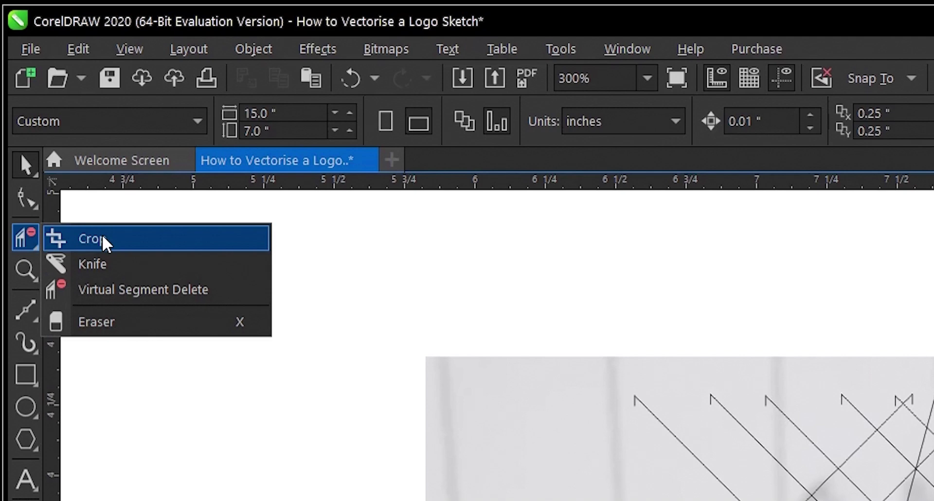
left_click(100, 242)
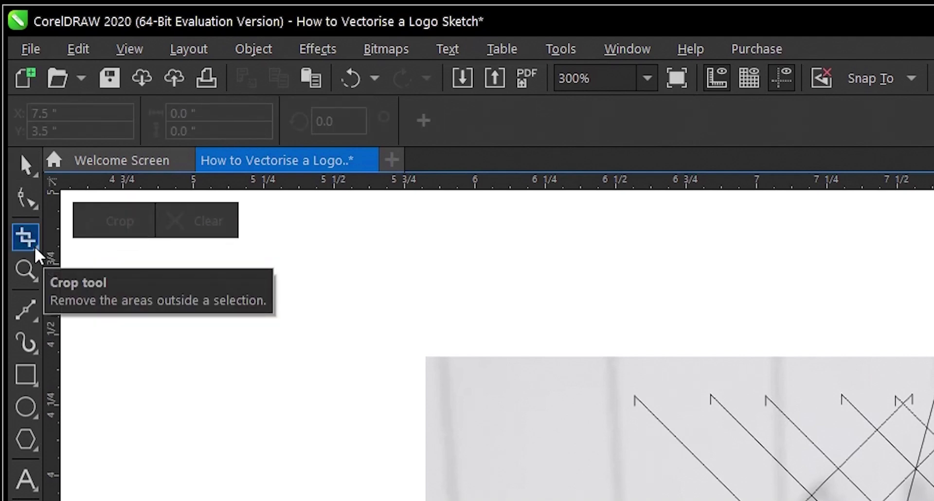
left_click(34, 250)
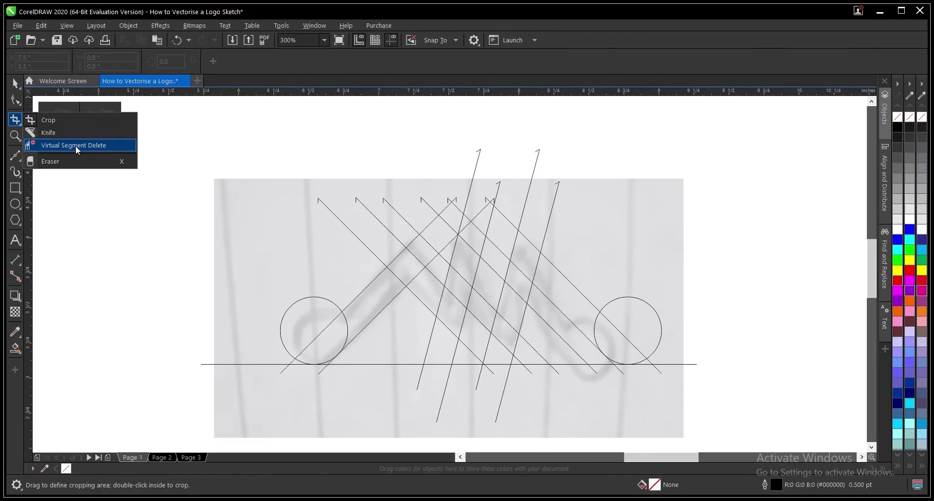
left_click(148, 292)
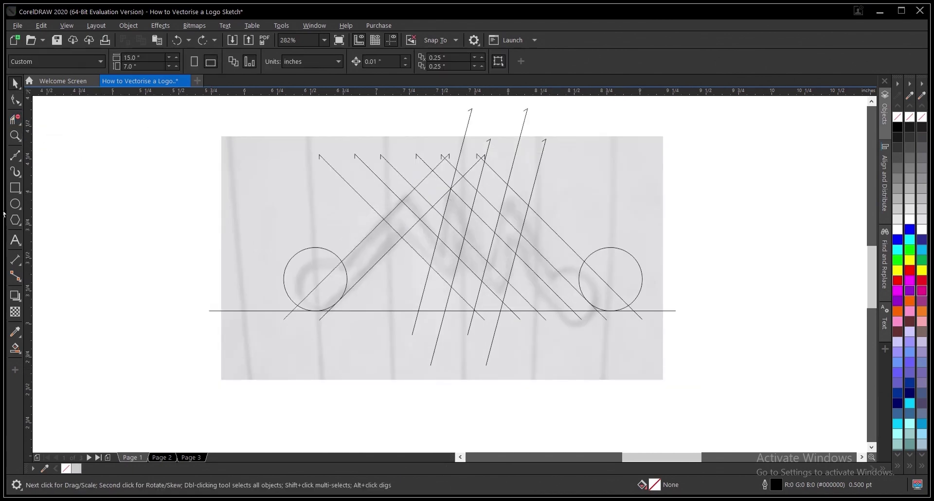
Trim the first circle with Virtual Segment Delete, removing the baseline, the diagonals' ends and the arc between the two rising lines
left_click(18, 120)
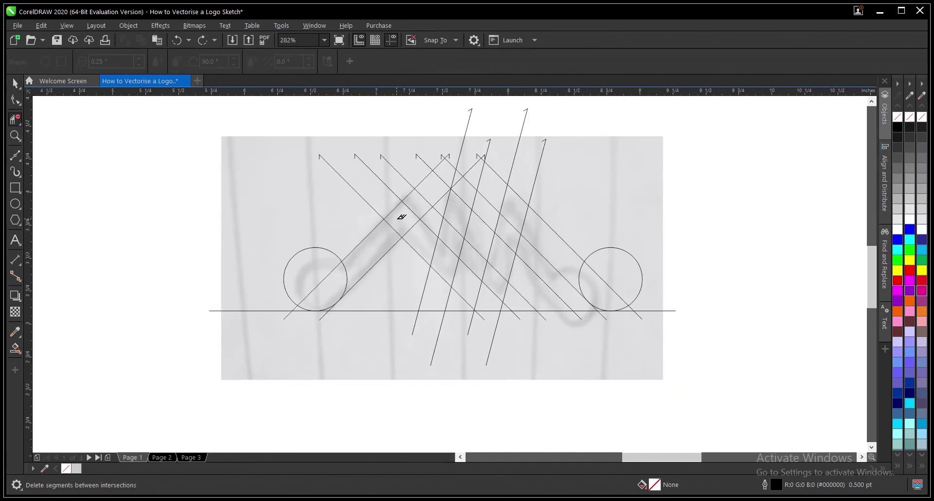
left_click_drag(294, 307, 279, 315)
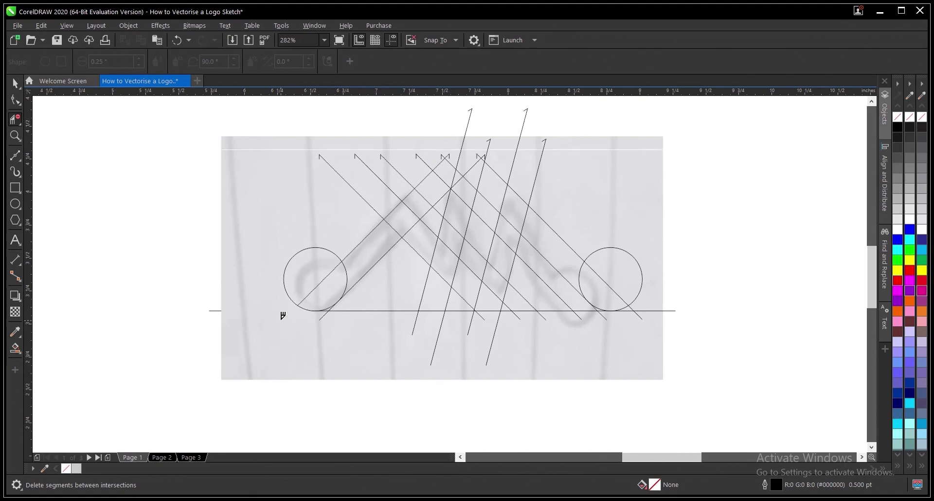
scroll(322, 313, "up", 2)
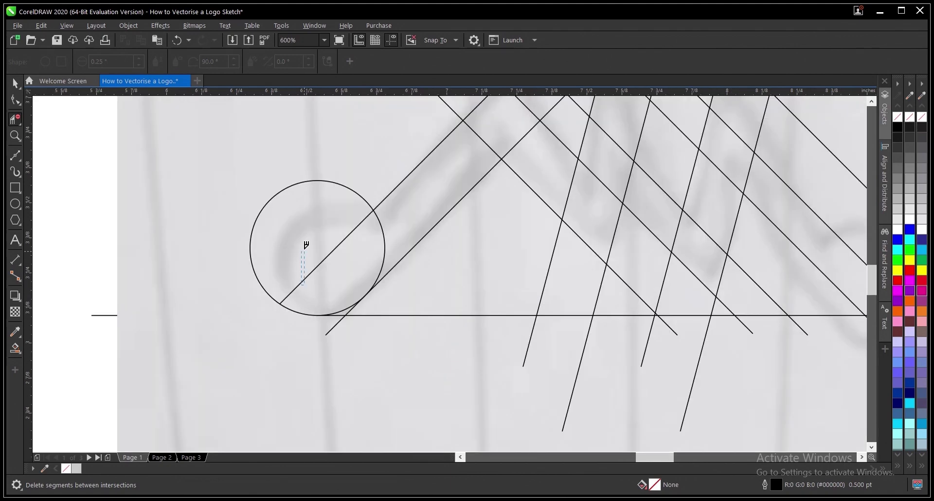
left_click(311, 263)
left_click_drag(344, 310, 348, 322)
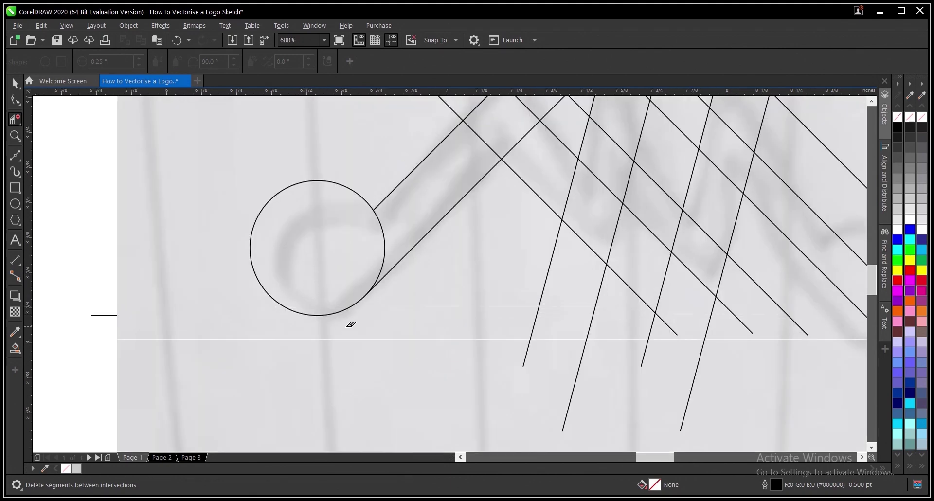
left_click(383, 240)
left_click(104, 310)
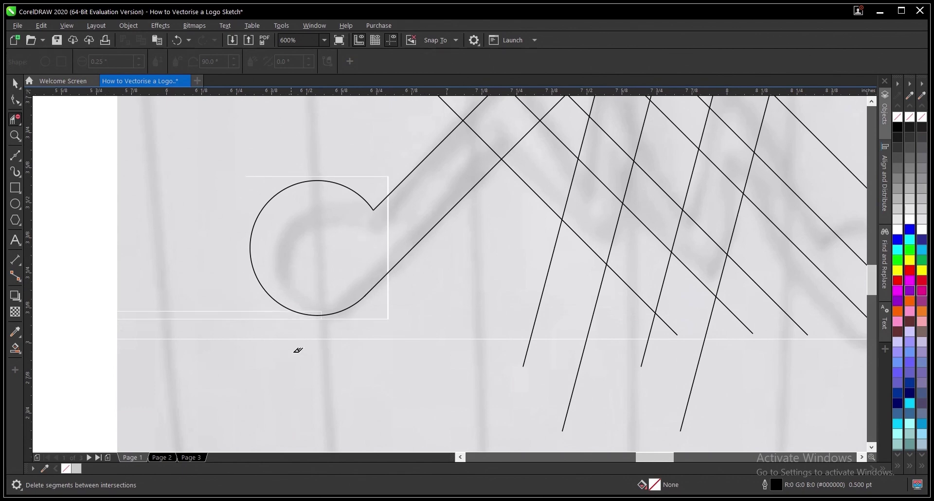
Delete the crossing segments inside the band at the sketch's first peak and the steep line's piece across the first falling stroke
scroll(328, 338, "down", 2)
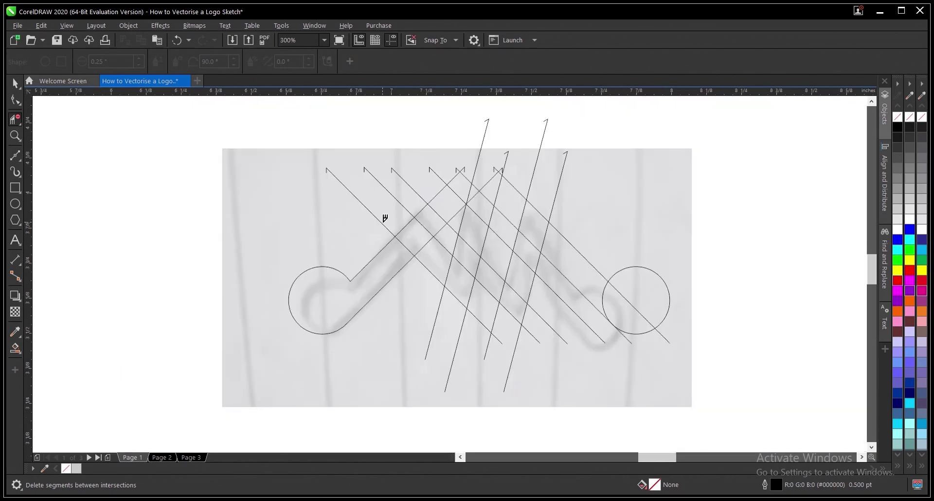
scroll(384, 217, "up", 2)
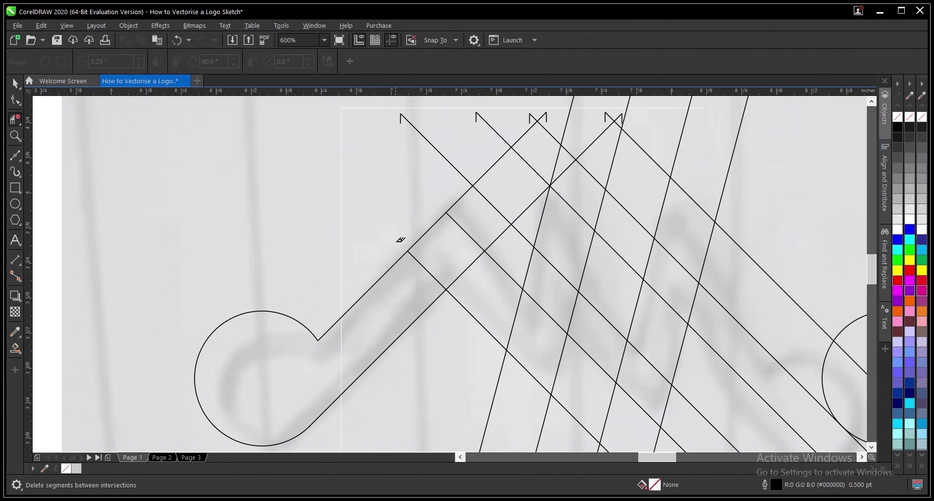
left_click(423, 267)
left_click(466, 270)
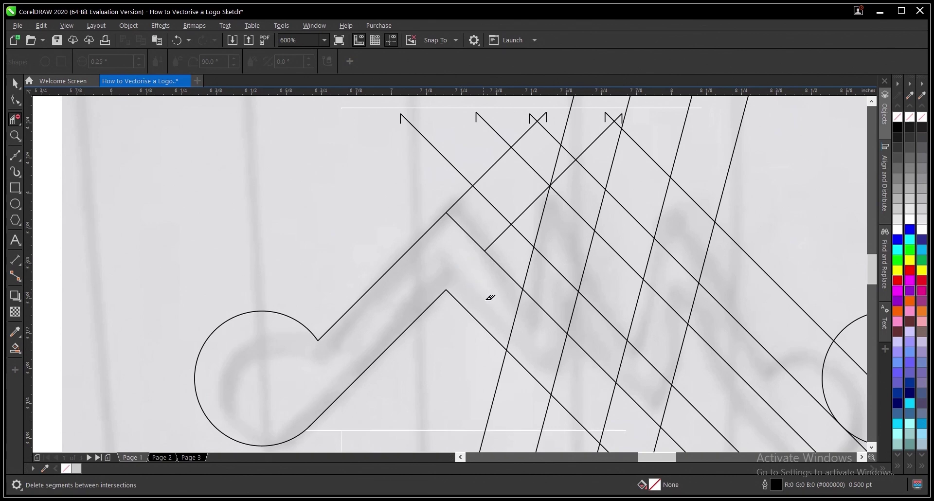
left_click(517, 319)
Trim the first valley by deleting the steep lines' lower tails and the falling lines' segments running past and across the upward stroke
scroll(508, 354, "down", 2)
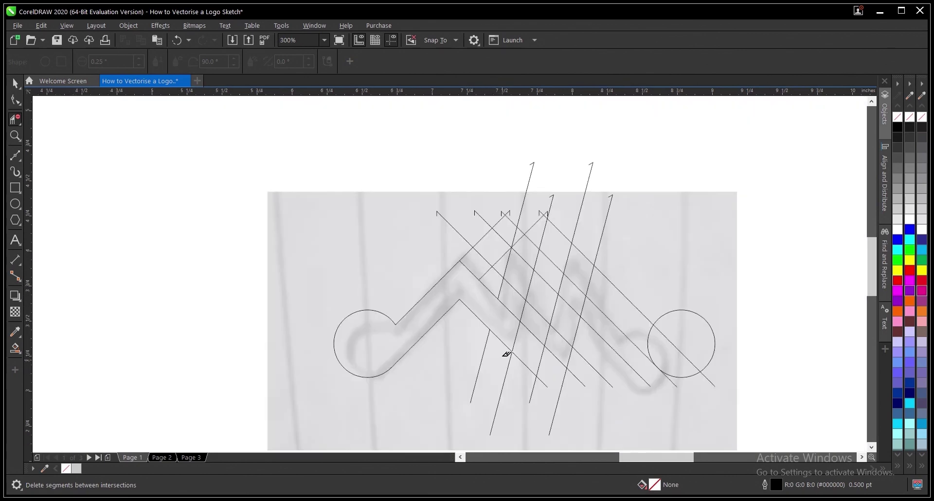
scroll(507, 355, "up", 2)
left_click(438, 347)
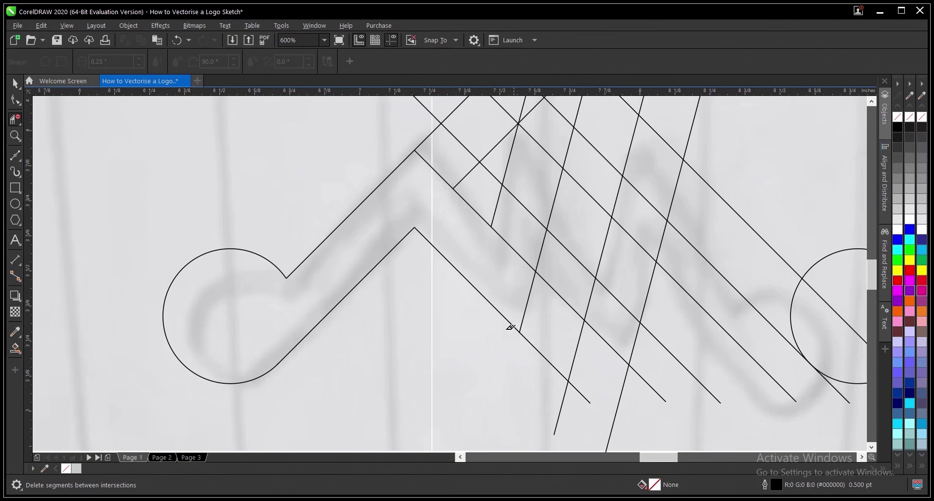
left_click(533, 347)
left_click(515, 249)
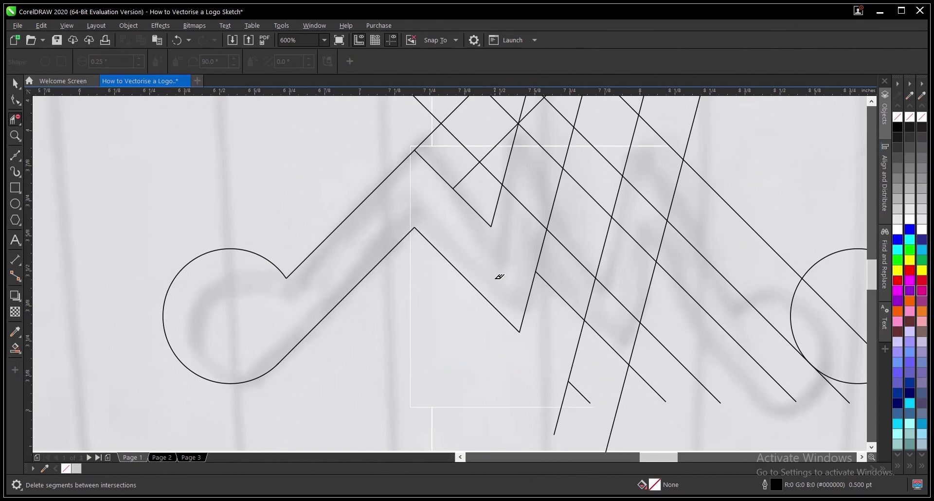
Delete the guide segments crossing the inside of the band from the second peak through the second valley to the third peak
left_click(522, 204)
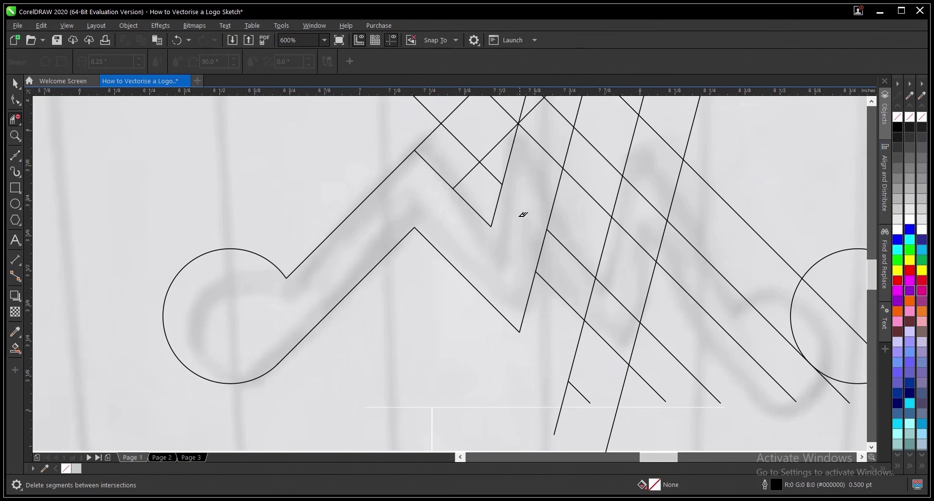
left_click(555, 199)
left_click(556, 293)
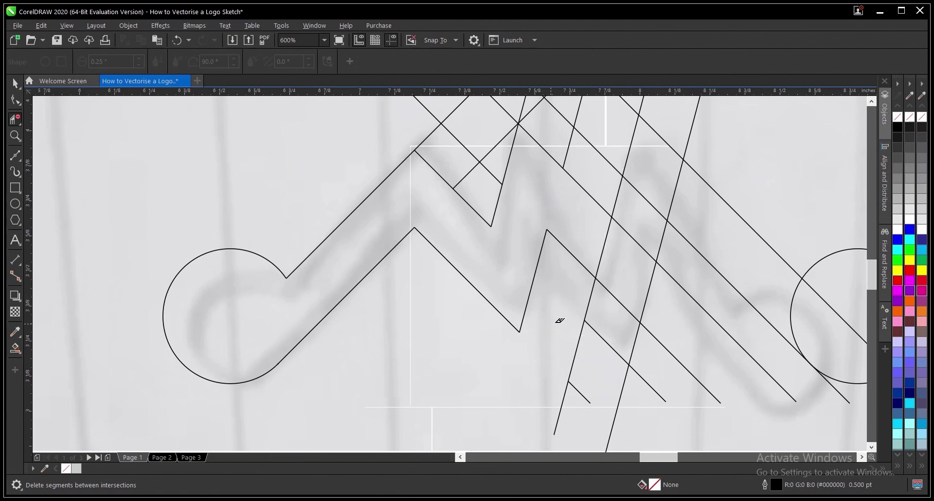
left_click(602, 252)
left_click(637, 233)
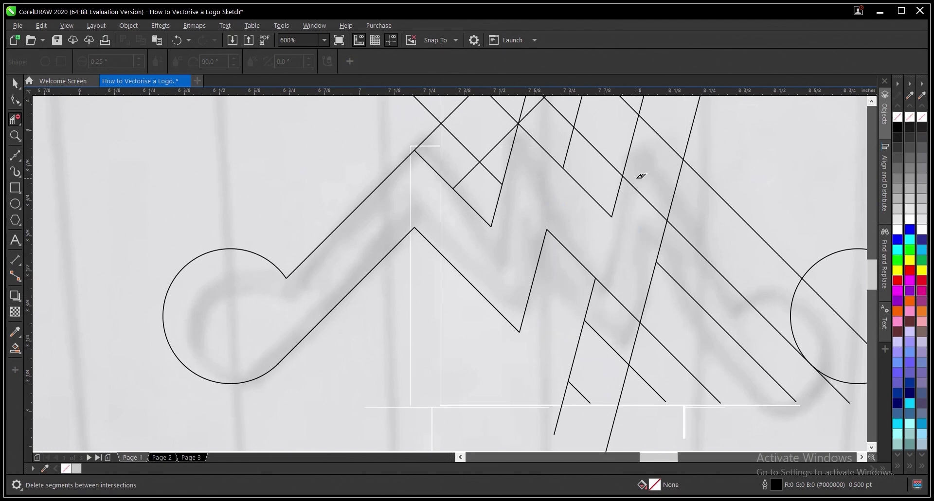
left_click_drag(634, 184, 641, 214)
left_click(676, 185)
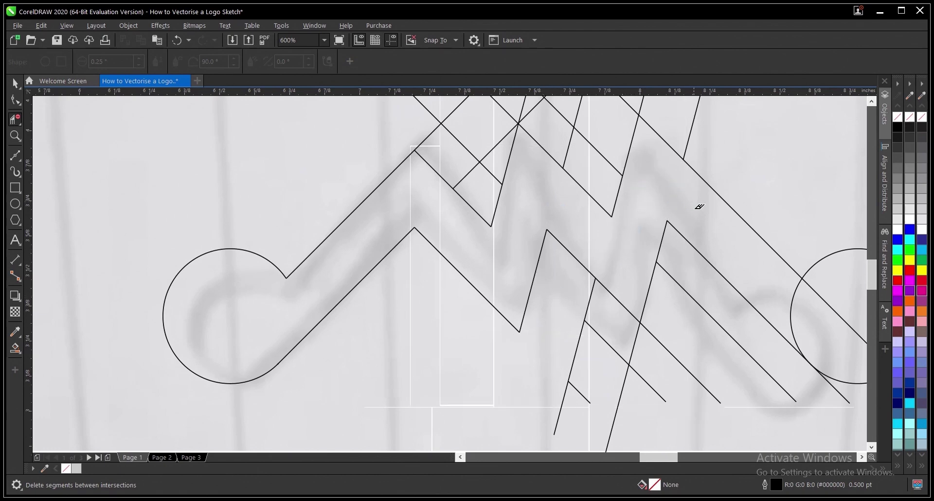
Trim the far-end circle, deleting its arc between the two falling diagonals and the diagonal ends in and beyond it
scroll(434, 317, "down", 2)
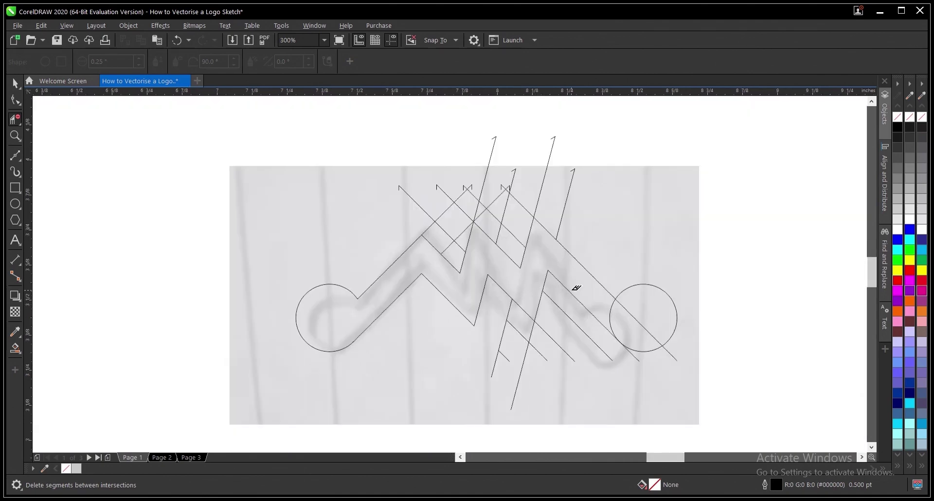
scroll(570, 290, "up", 2)
left_click(681, 330)
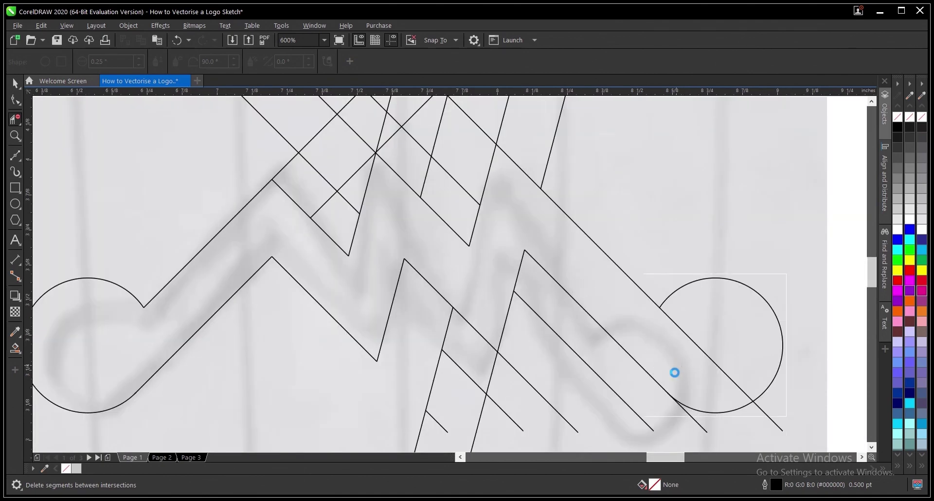
left_click(757, 416)
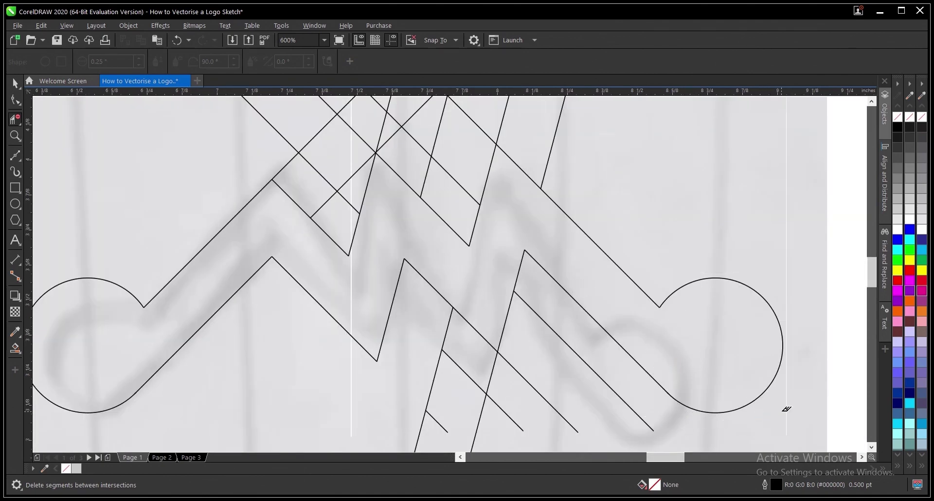
Delete the leftover diagonal and steep line segments below the zigzag's lower edge, around the second valley
left_click(550, 327)
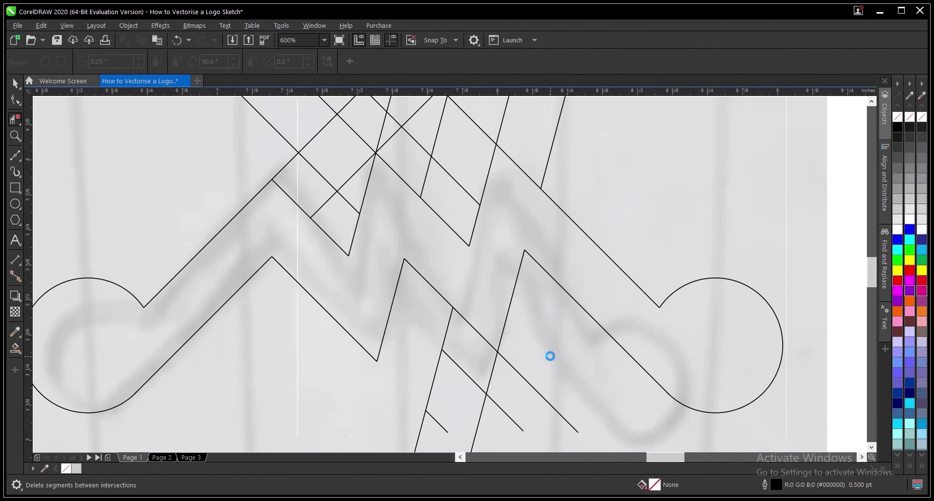
left_click(522, 377)
left_click(429, 396)
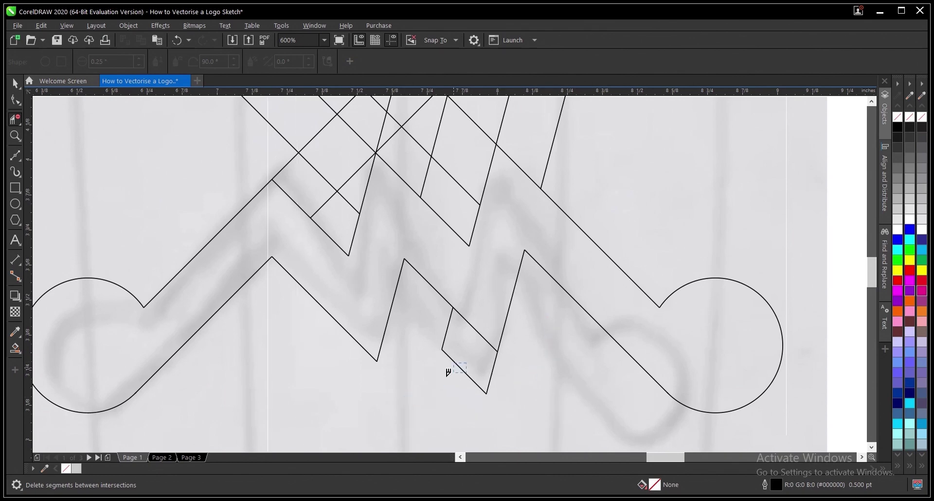
left_click(462, 370)
left_click(444, 340)
left_click_drag(481, 373, 516, 381)
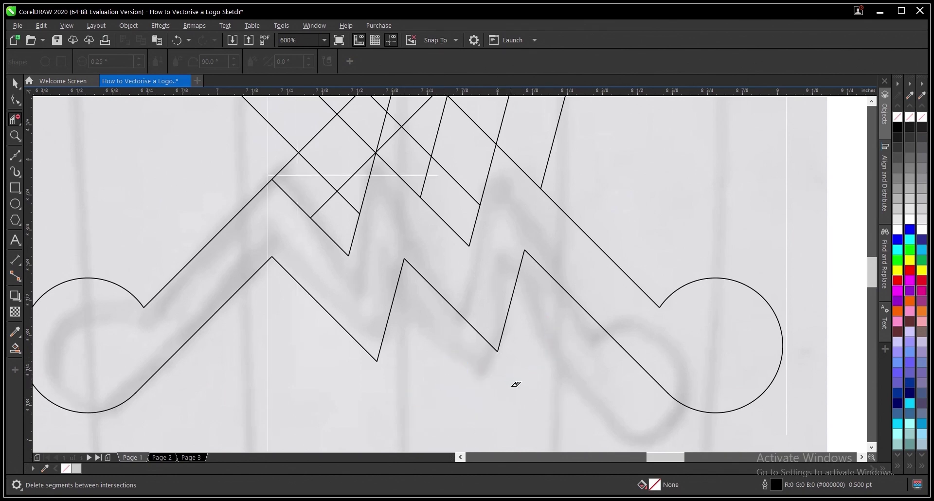
Delete all leftover diagonal and steep guide segments above the zigzag's upper edge, leaving only the band's outline
scroll(515, 382, "down", 2)
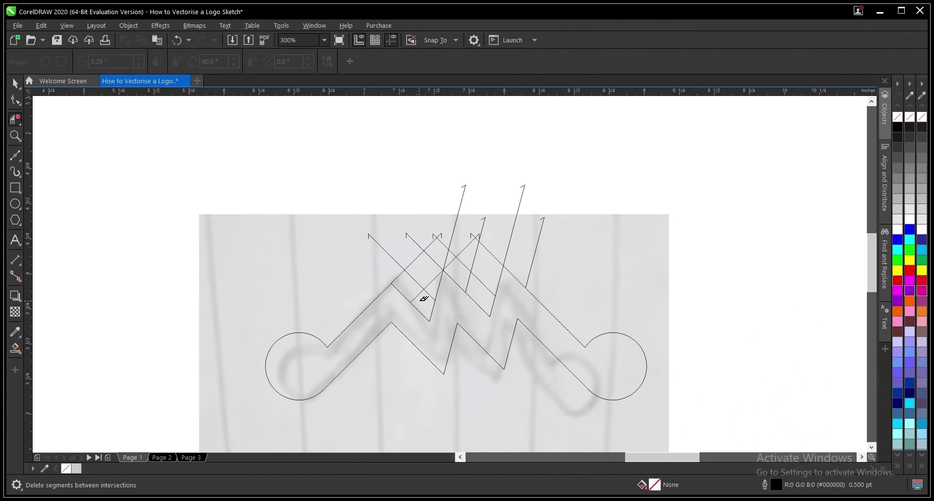
left_click(419, 284)
left_click(425, 288)
mouse_move(405, 278)
left_mouse_down()
mouse_move(403, 232)
mouse_move(426, 250)
left_mouse_up()
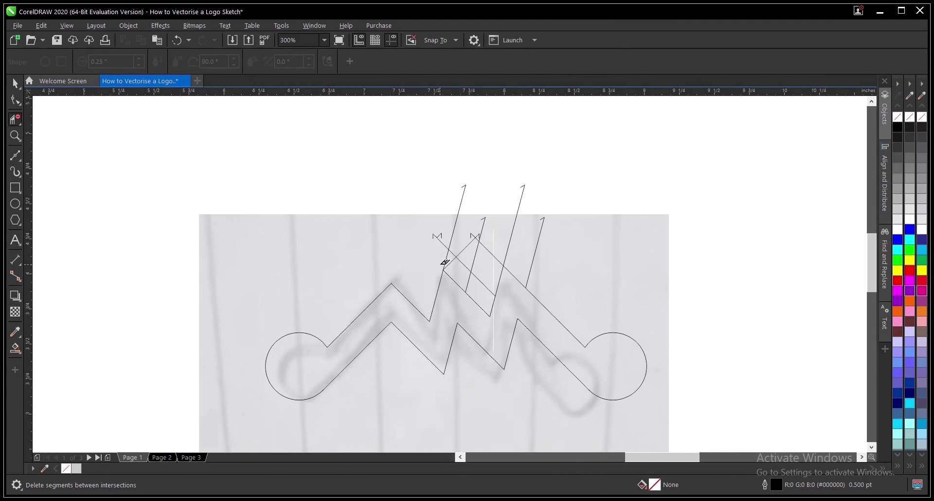
mouse_move(476, 277)
left_mouse_down()
mouse_move(468, 247)
mouse_move(434, 236)
left_mouse_up()
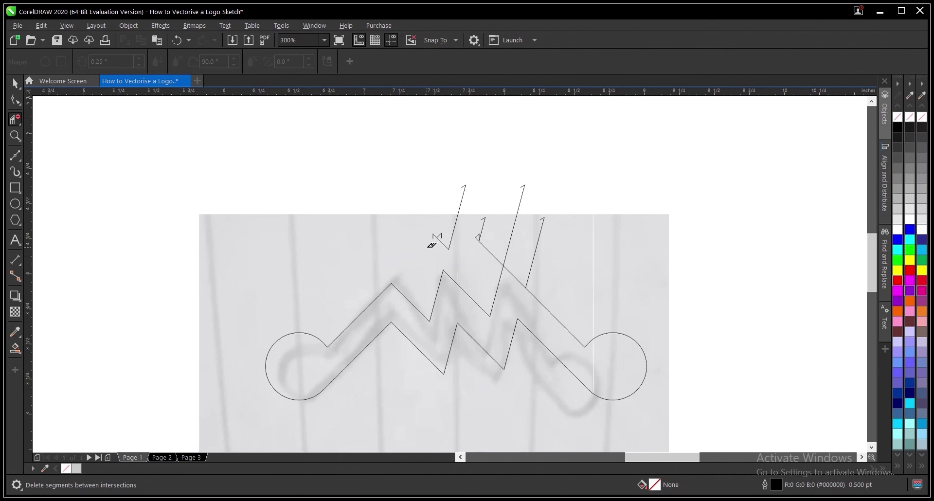
mouse_move(503, 240)
left_mouse_down()
mouse_move(535, 232)
mouse_move(537, 223)
mouse_move(361, 236)
left_mouse_up()
mouse_move(440, 201)
left_mouse_down()
mouse_move(539, 261)
mouse_move(569, 246)
mouse_move(692, 263)
mouse_move(715, 260)
mouse_move(723, 245)
left_mouse_up()
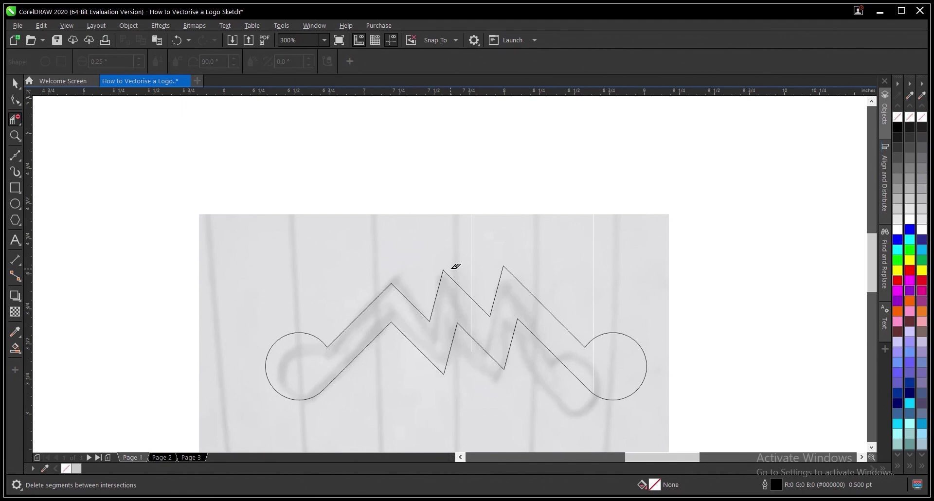
Examine the trimmed outline up close at the zigzag corners and where the circle arcs meet the diagonals
scroll(397, 261, "down", 1)
scroll(477, 296, "up", 2)
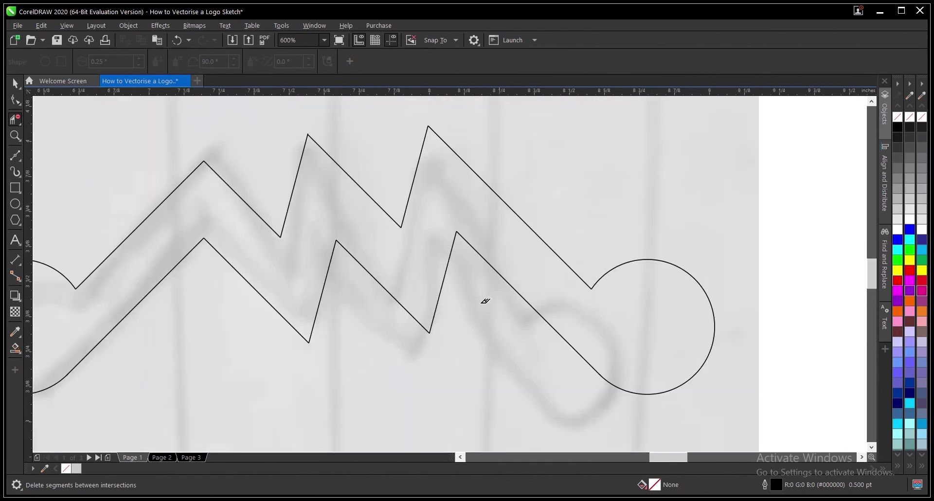
scroll(593, 281, "up", 3)
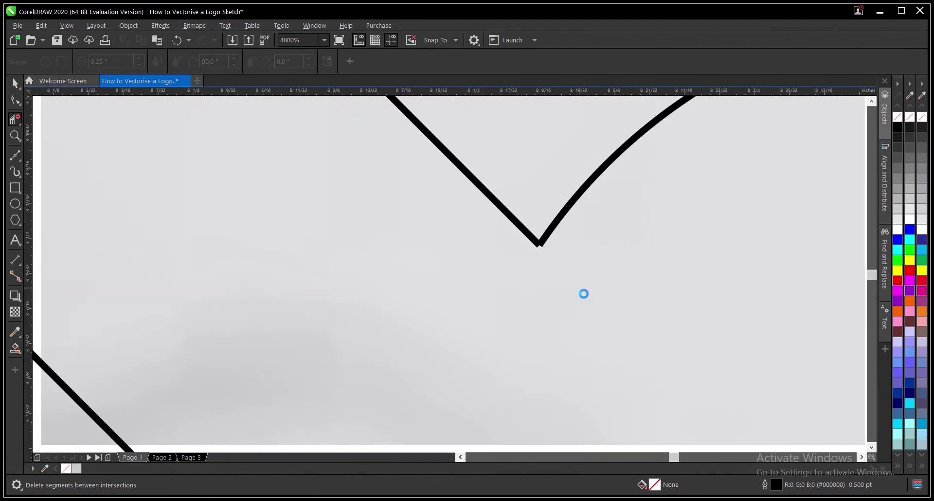
scroll(583, 294, "down", 5)
scroll(271, 307, "up", 2)
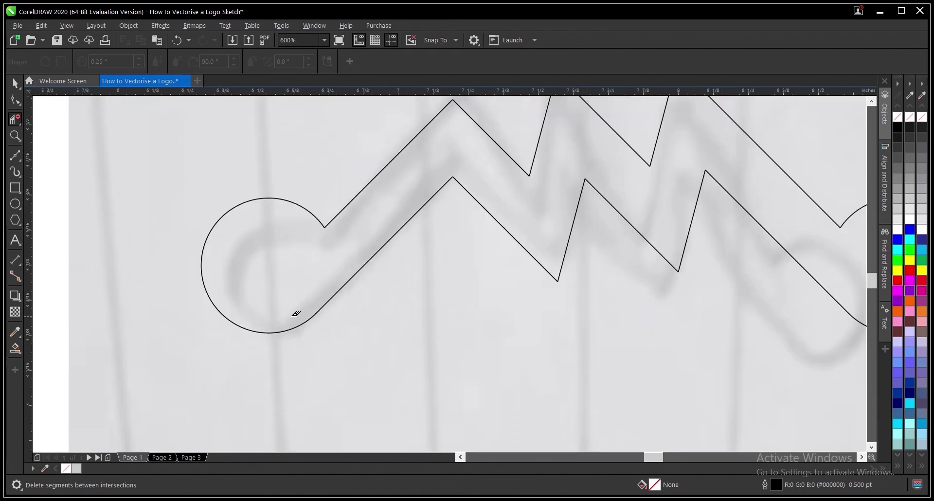
scroll(341, 320, "up", 3)
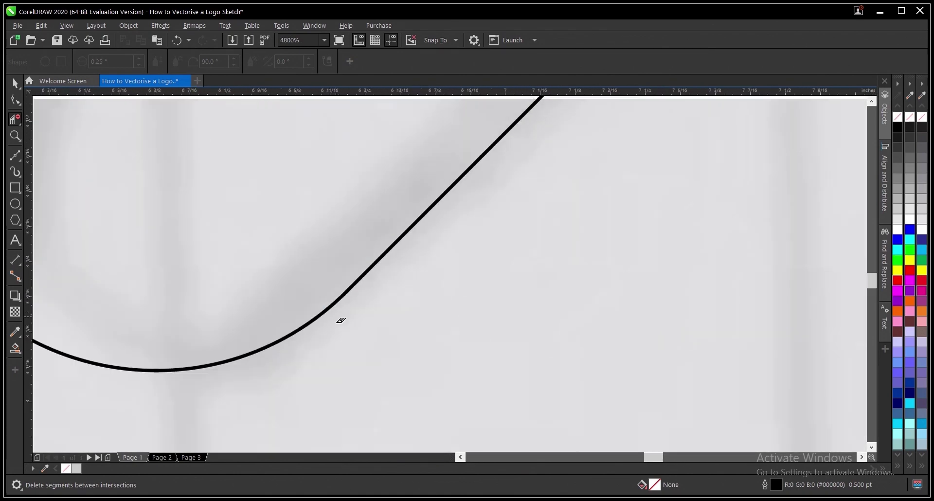
scroll(340, 320, "down", 5)
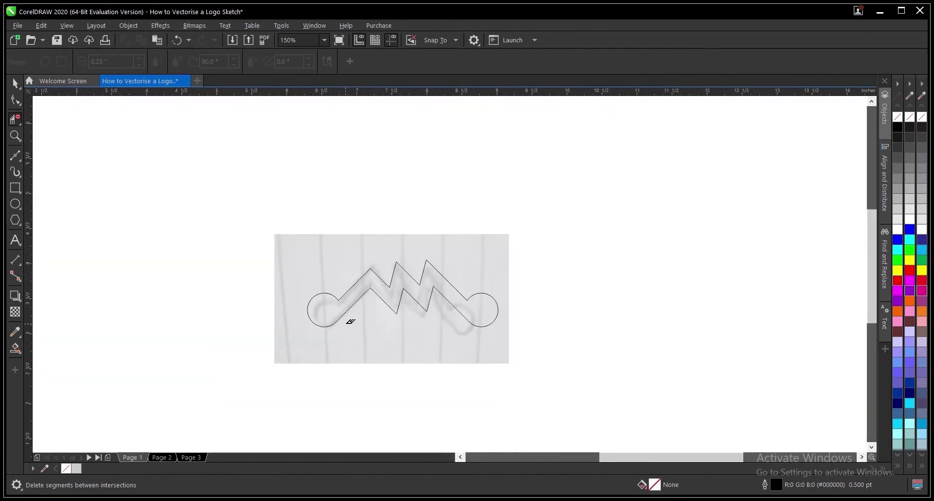
Smart Fill the closed zigzag-and-circles outline with 20% Black and no outline to create a single filled shape
scroll(350, 321, "up", 1)
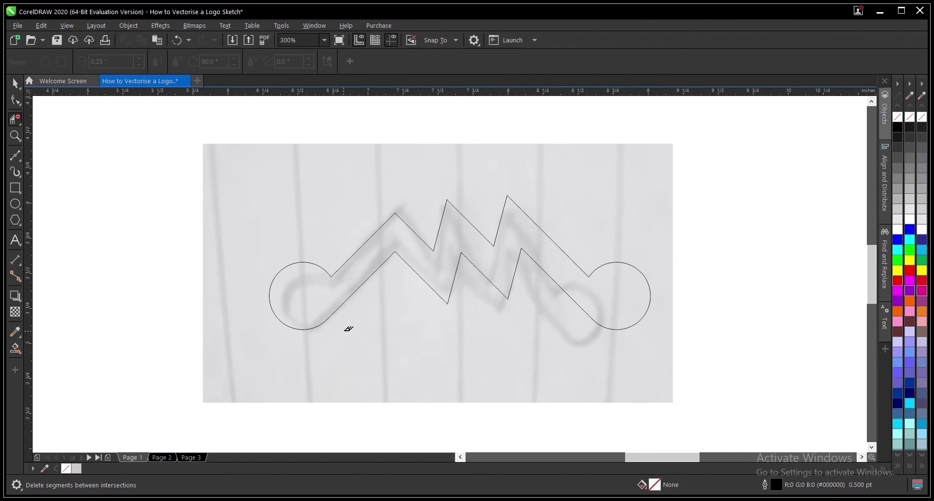
key("space")
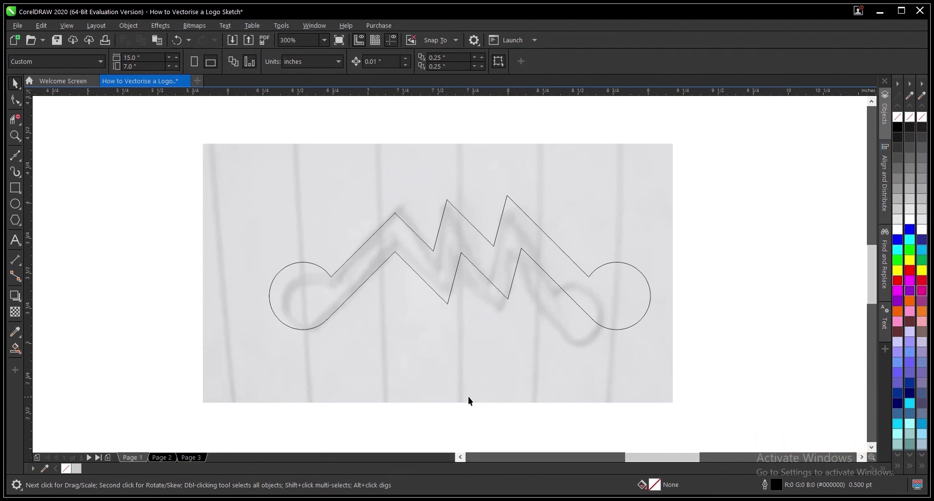
left_click(15, 349)
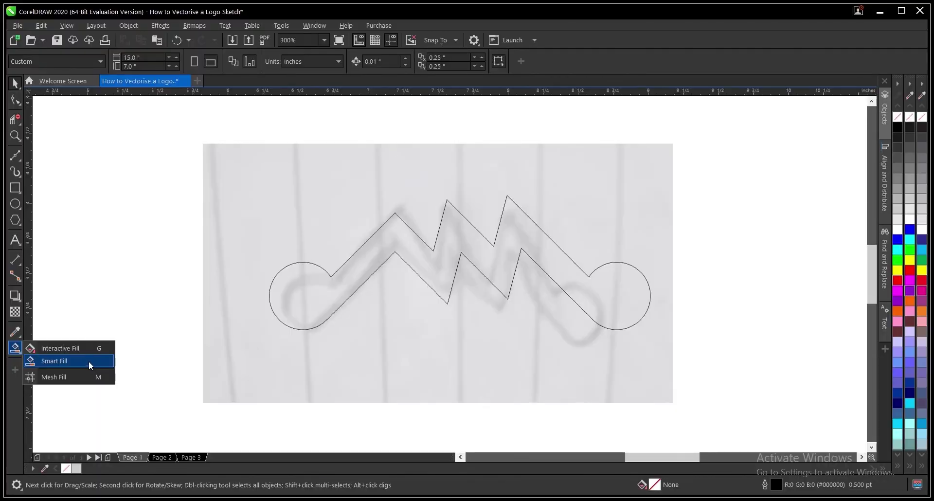
left_click(88, 361)
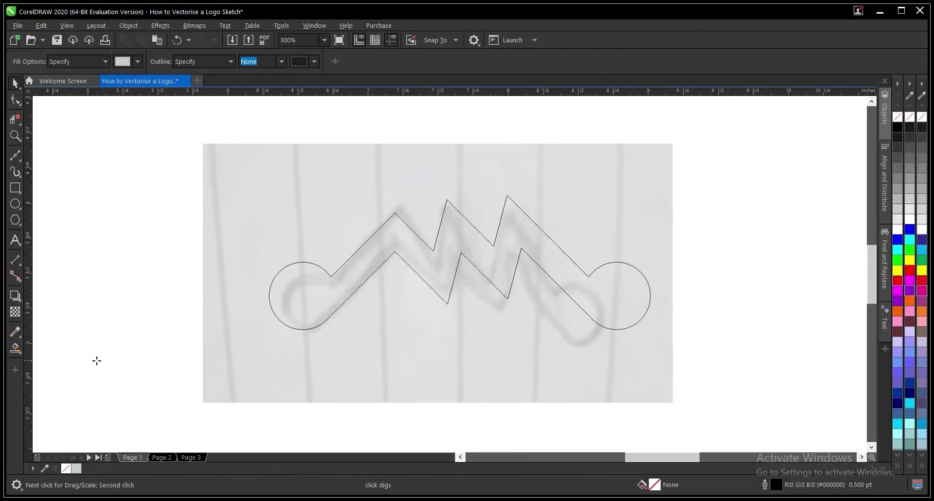
left_click(354, 275)
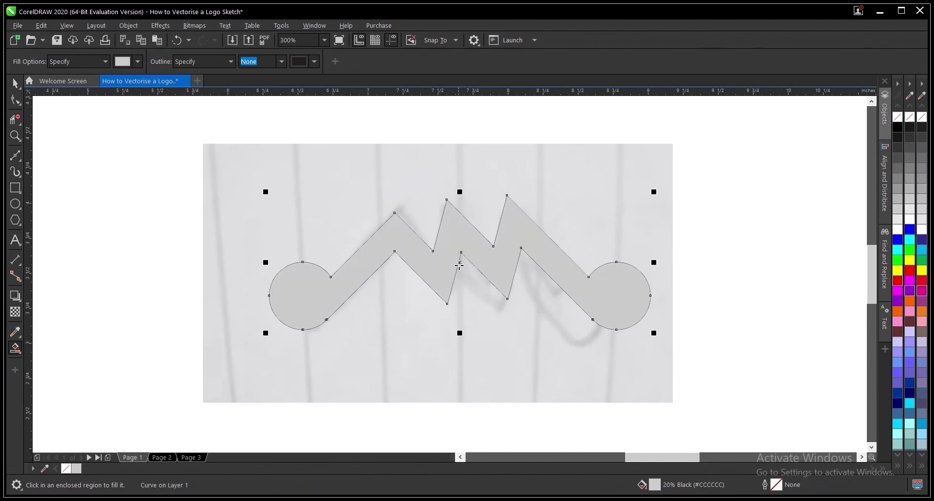
Examine the grey filled shape's edges up close at the far-end circle and the zigzag's inner corners
scroll(635, 327, "up", 1)
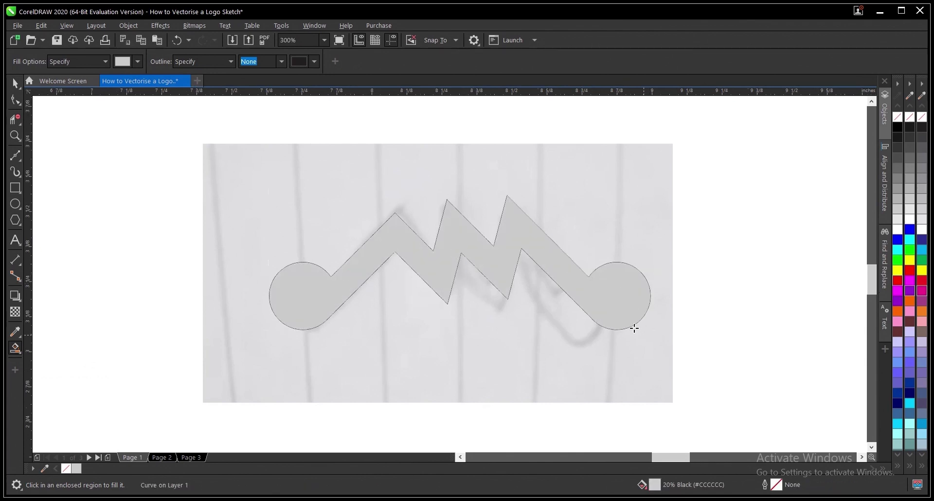
scroll(618, 324, "up", 1)
scroll(571, 321, "up", 1)
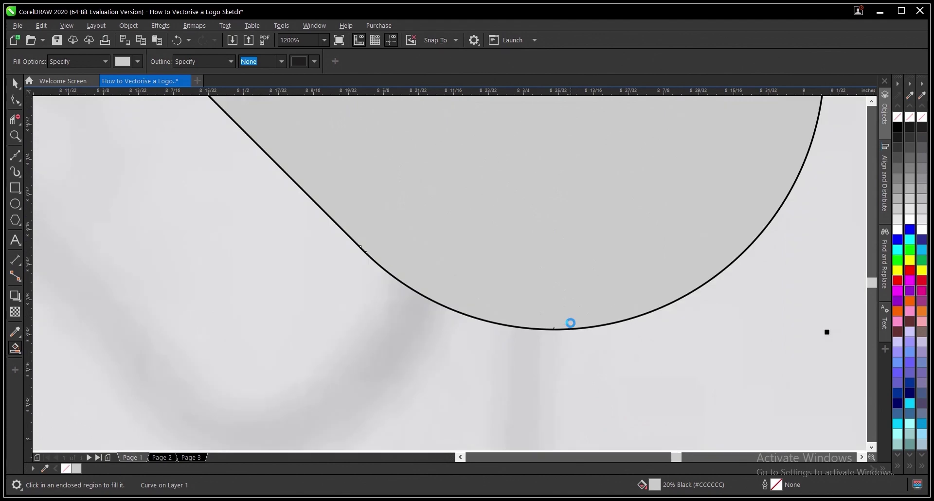
scroll(576, 339, "down", 2)
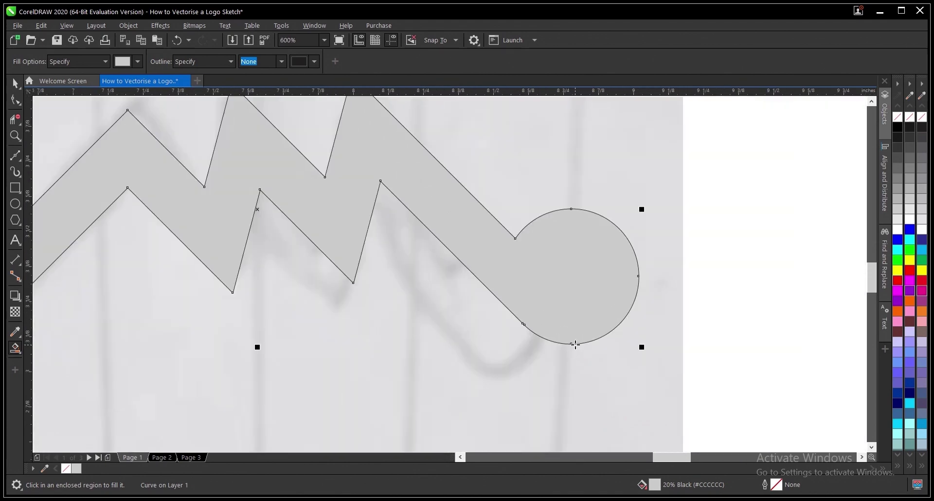
scroll(575, 345, "down", 1)
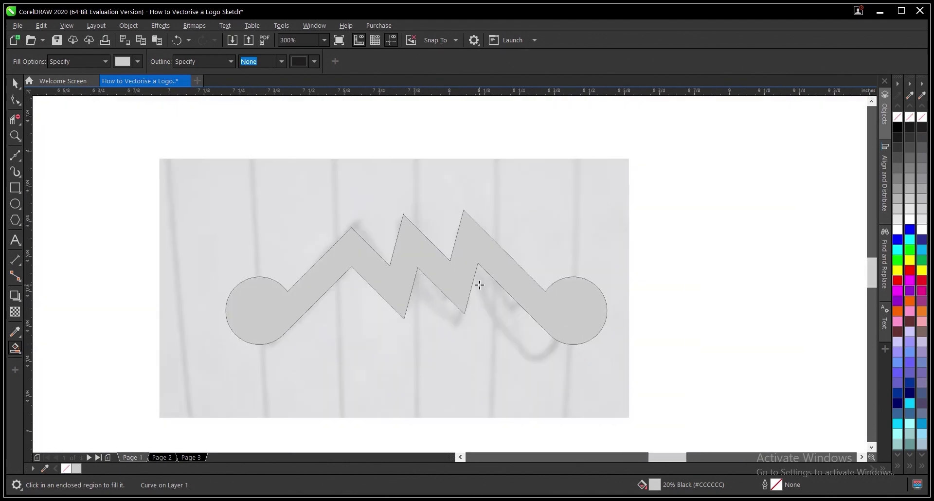
scroll(480, 284, "up", 1)
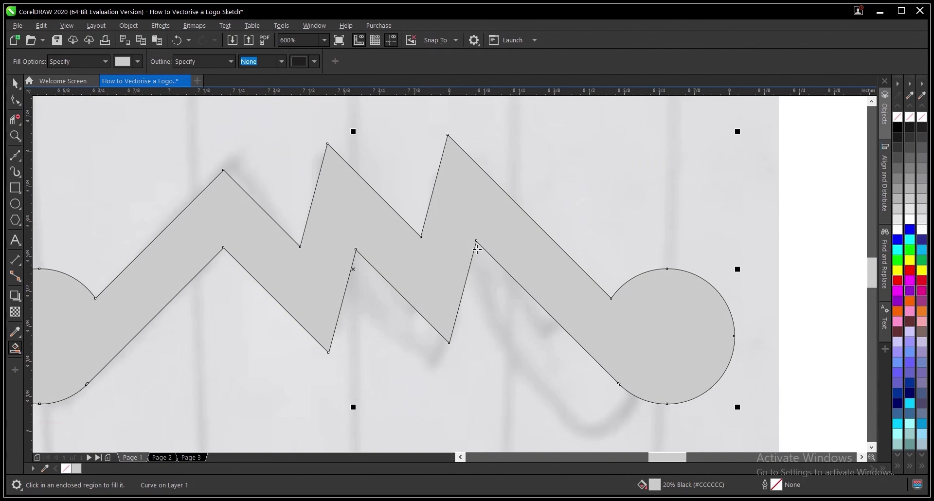
scroll(476, 243, "up", 3)
scroll(457, 214, "up", 2)
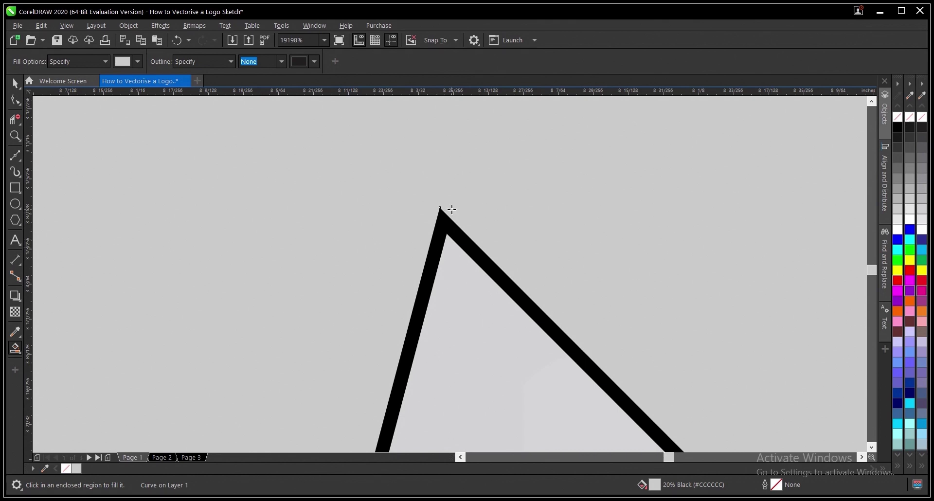
scroll(467, 292, "down", 2)
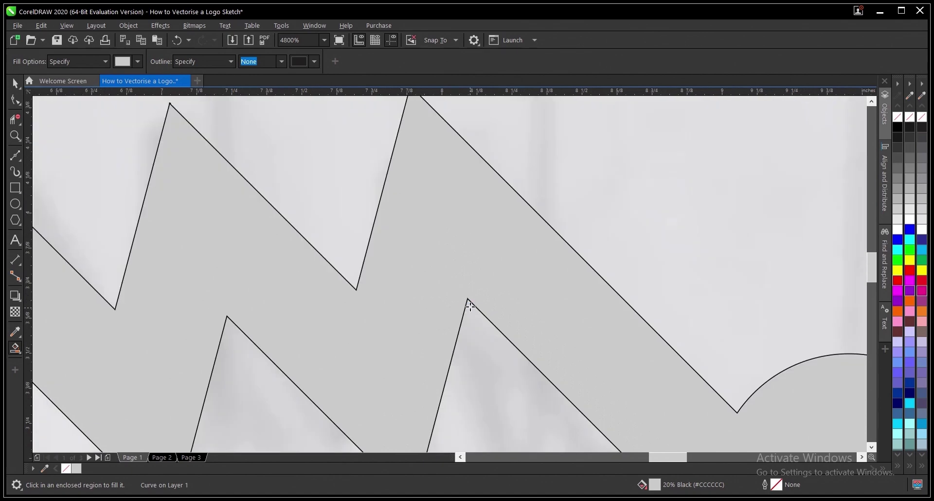
scroll(470, 306, "down", 4)
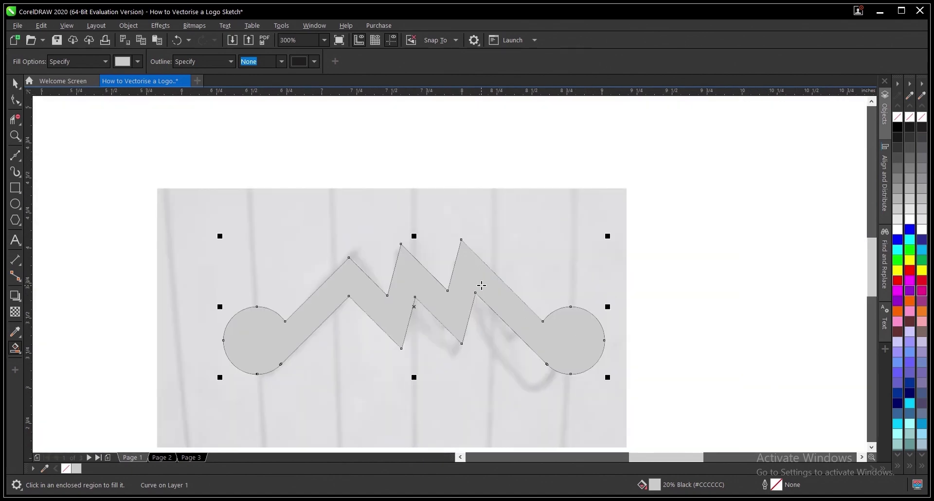
Move the filled shape straight up about 1.8 inches, clear of the sketch, and fill it with red (#FF0000)
key("space")
scroll(486, 328, "down", 1)
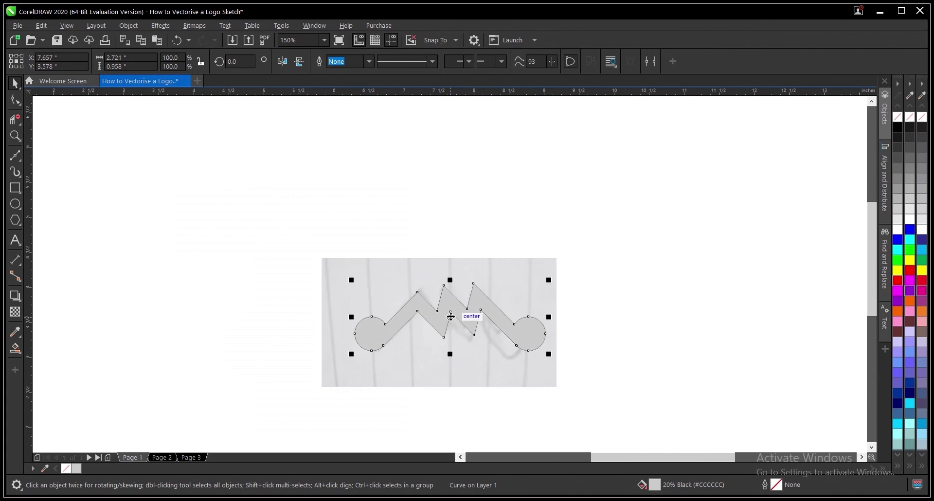
left_click_drag(451, 317, 458, 190)
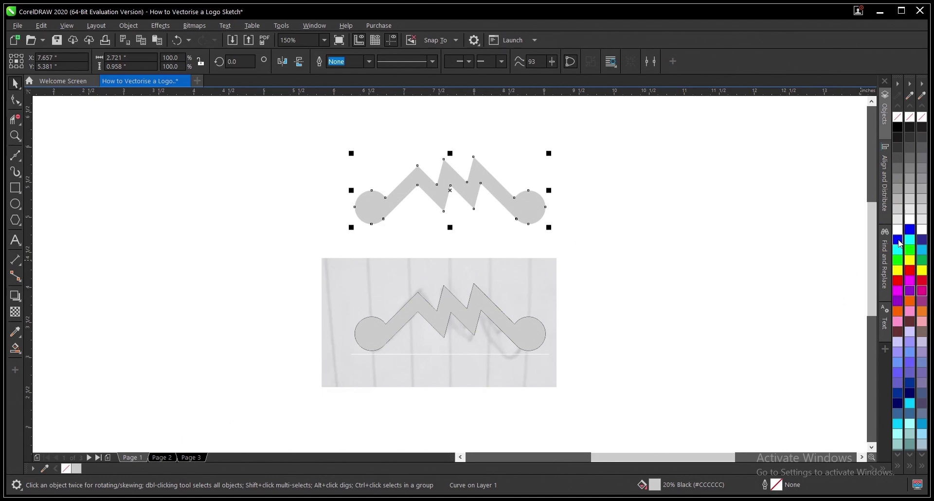
left_click(908, 270)
left_click(697, 295)
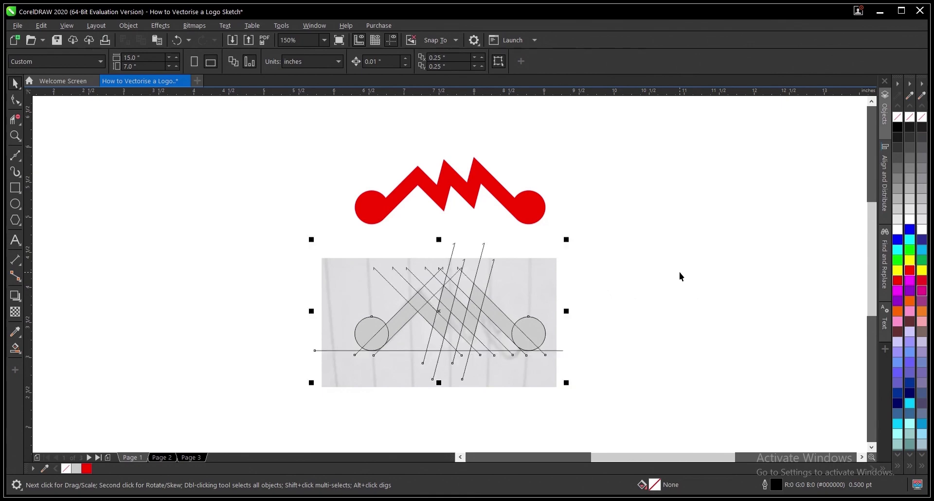
Examine how the full set of guide lines and circles lines up with the grey shape over the sketch
scroll(402, 346, "up", 2)
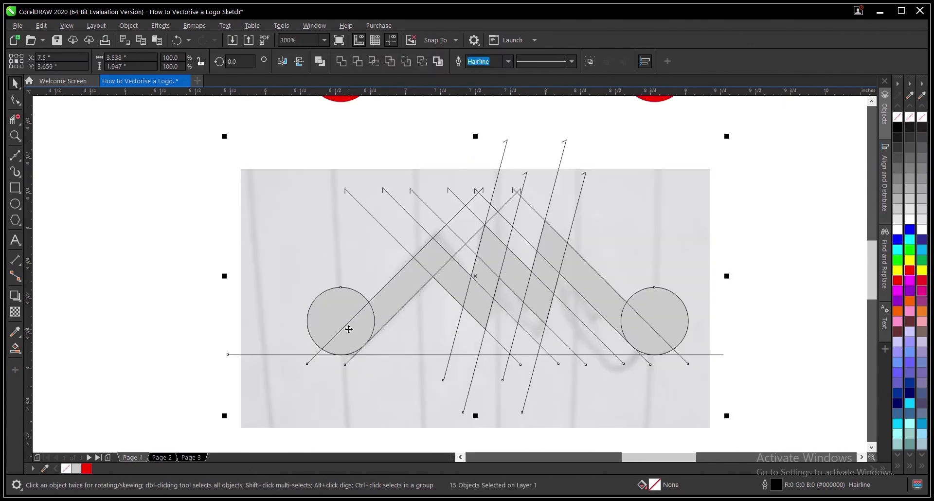
scroll(547, 313, "up", 2)
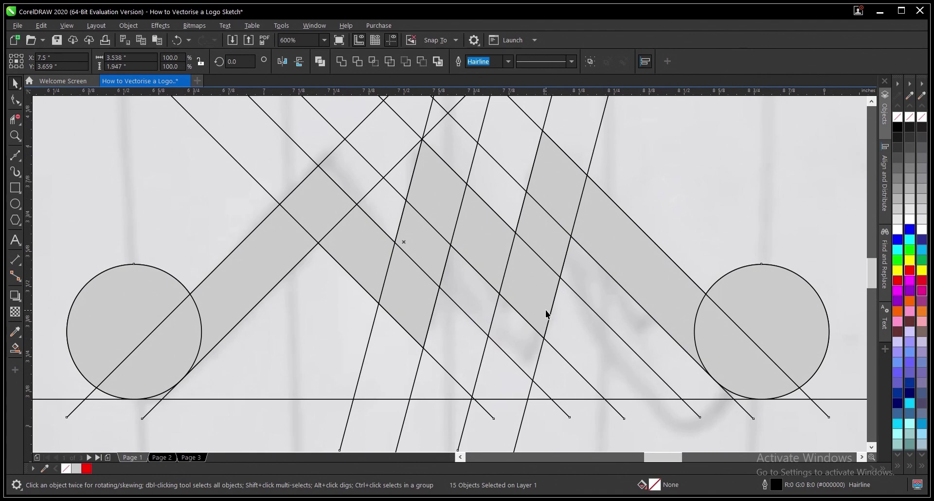
scroll(545, 311, "down", 2)
left_click(766, 276)
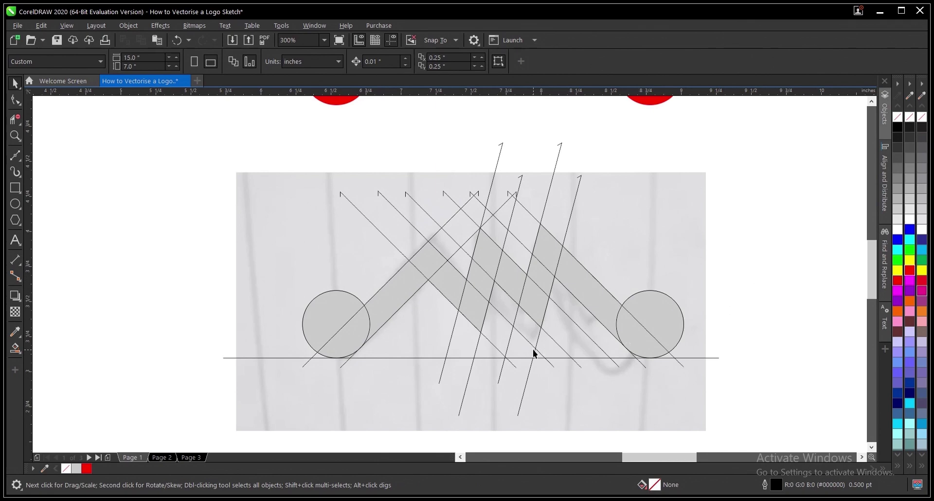
scroll(532, 346, "down", 2)
scroll(530, 335, "up", 2)
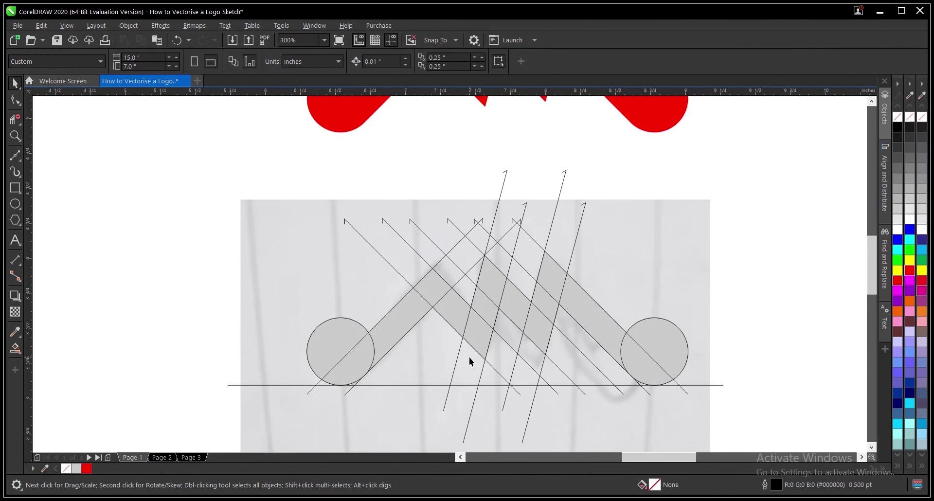
scroll(470, 361, "down", 2)
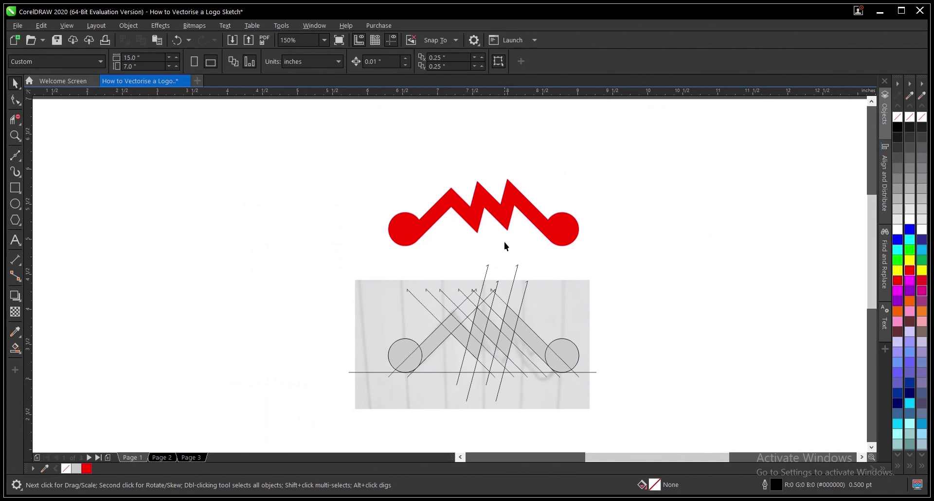
Move the red logo horizontally about 3.2 inches toward the page's left side, away from the sketch and guides
left_click(502, 214)
scroll(514, 277, "down", 2)
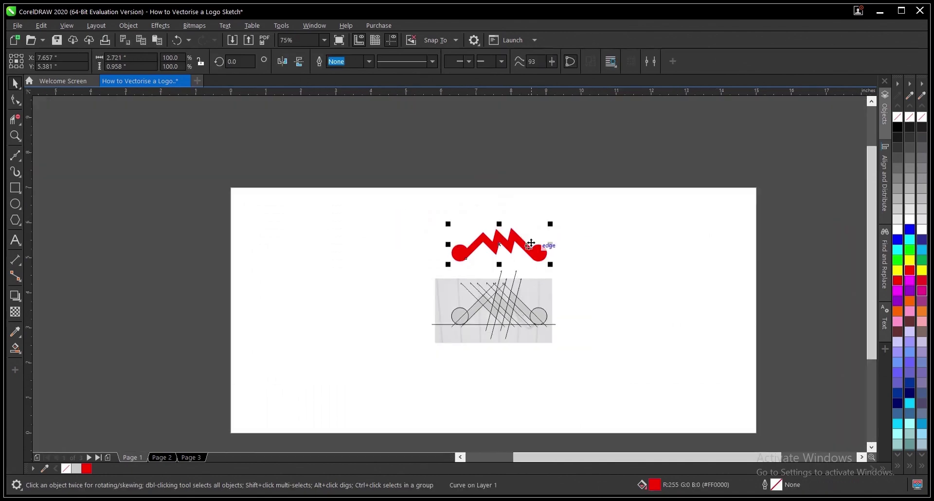
left_click(597, 256)
scroll(527, 247, "up", 2)
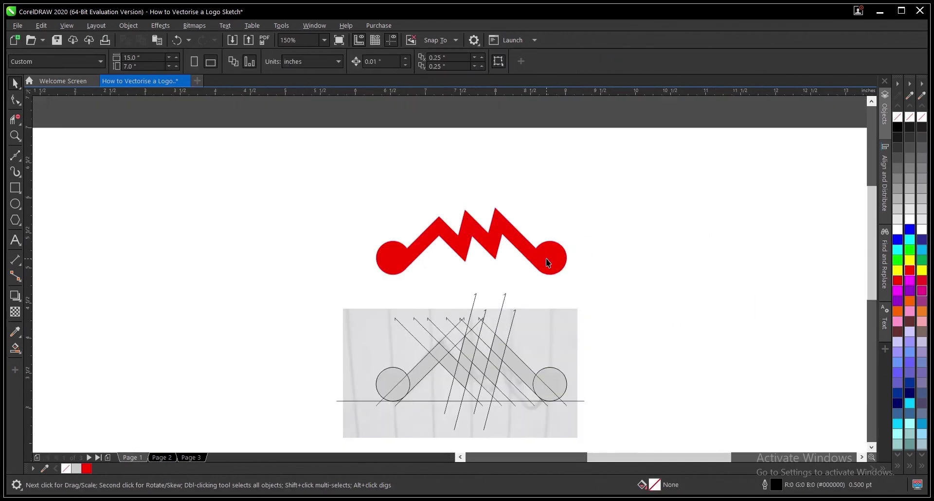
scroll(546, 258, "down", 2)
left_click(546, 258)
left_click_drag(493, 246, 413, 248)
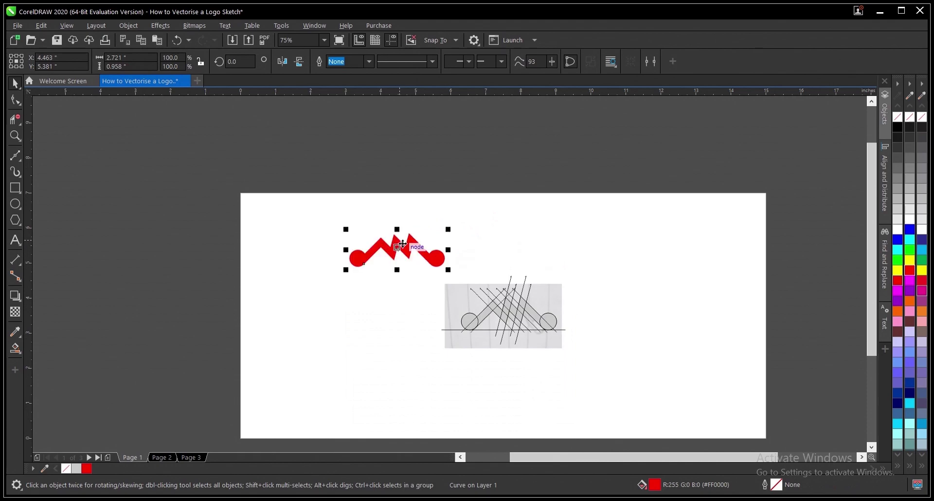
scroll(413, 250, "up", 2)
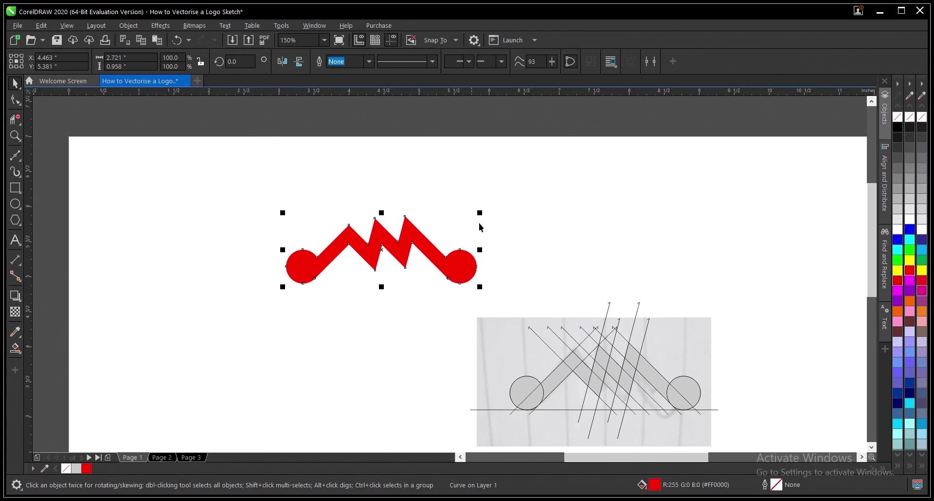
left_click(548, 228)
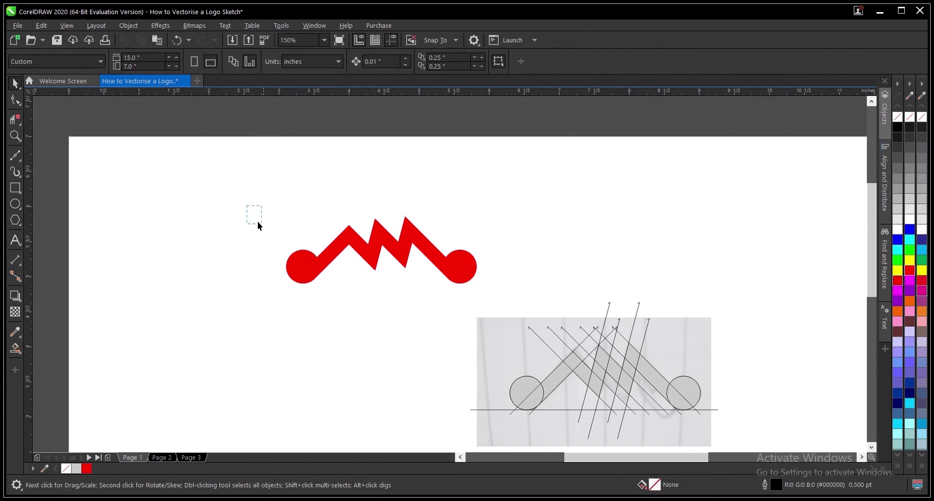
left_click_drag(512, 310, 512, 311)
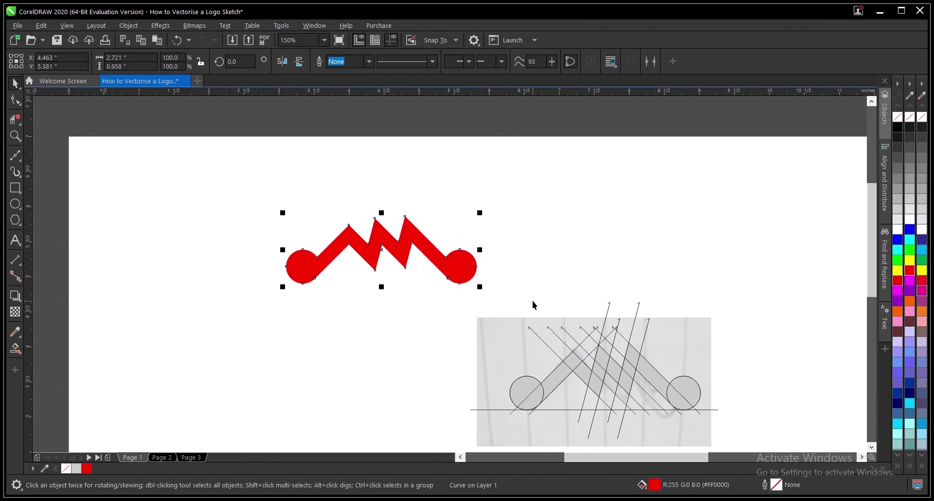
scroll(389, 296, "down", 1)
scroll(474, 338, "up", 1)
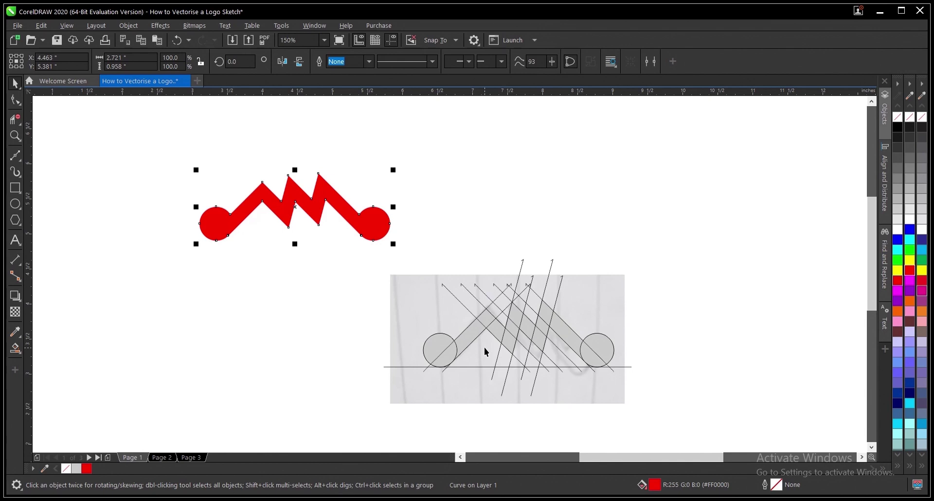
left_click(703, 265)
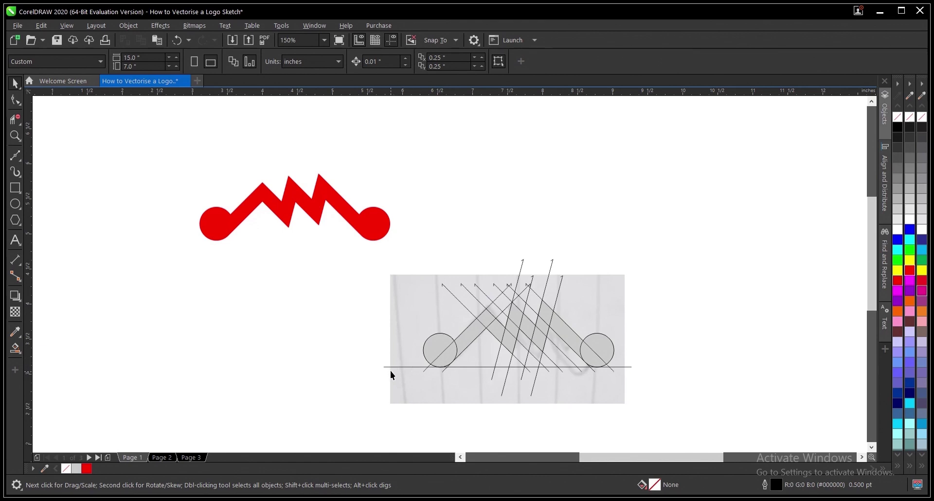
scroll(391, 371, "down", 2)
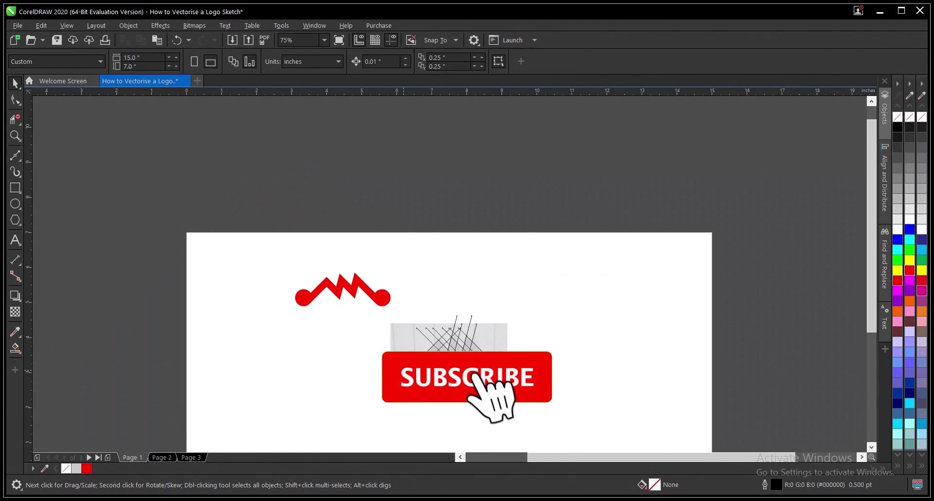